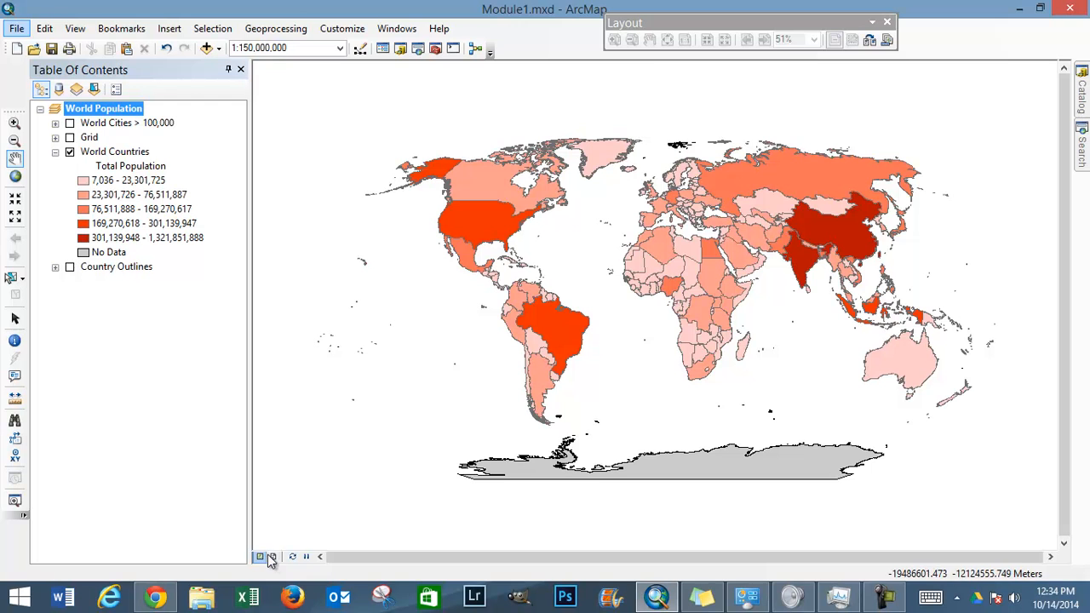
Step: Switch the map to layout view and set the map page orientation to landscape in the page and print setup
{"action": "left_click", "coordinate": [273, 557]}
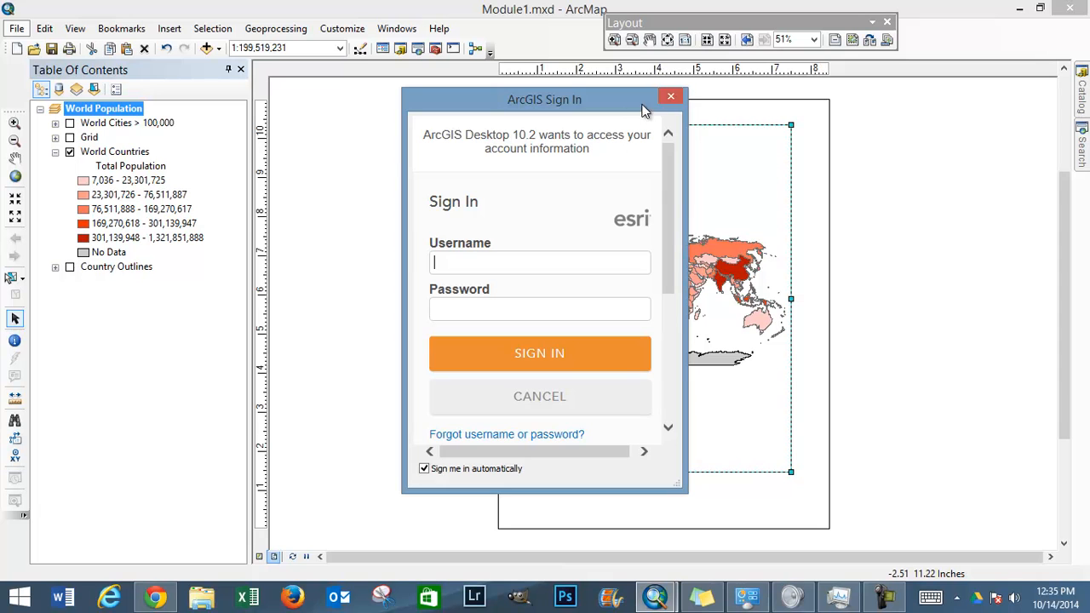
{"action": "left_click", "coordinate": [672, 99]}
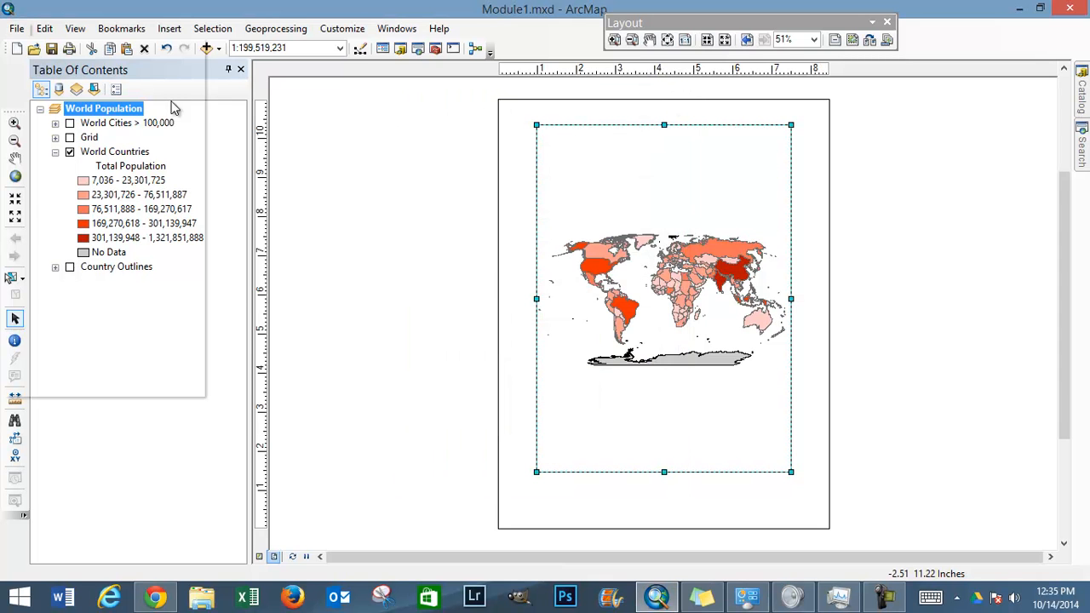
{"action": "left_click", "coordinate": [16, 28]}
{"action": "mouse_move", "coordinate": [19, 163]}
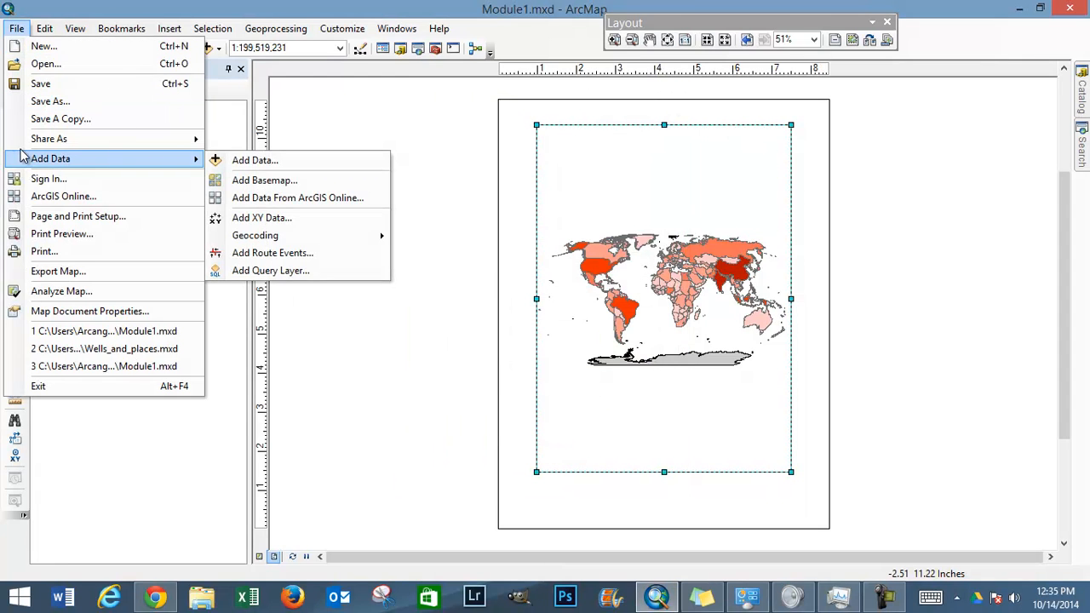
{"action": "left_click", "coordinate": [78, 218]}
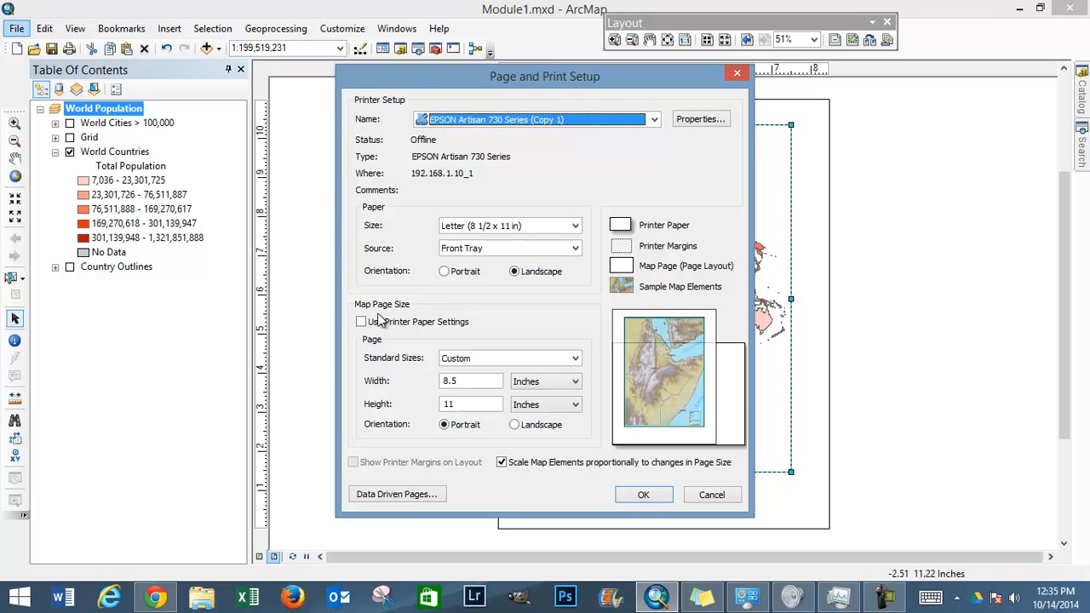
{"action": "left_click", "coordinate": [517, 427]}
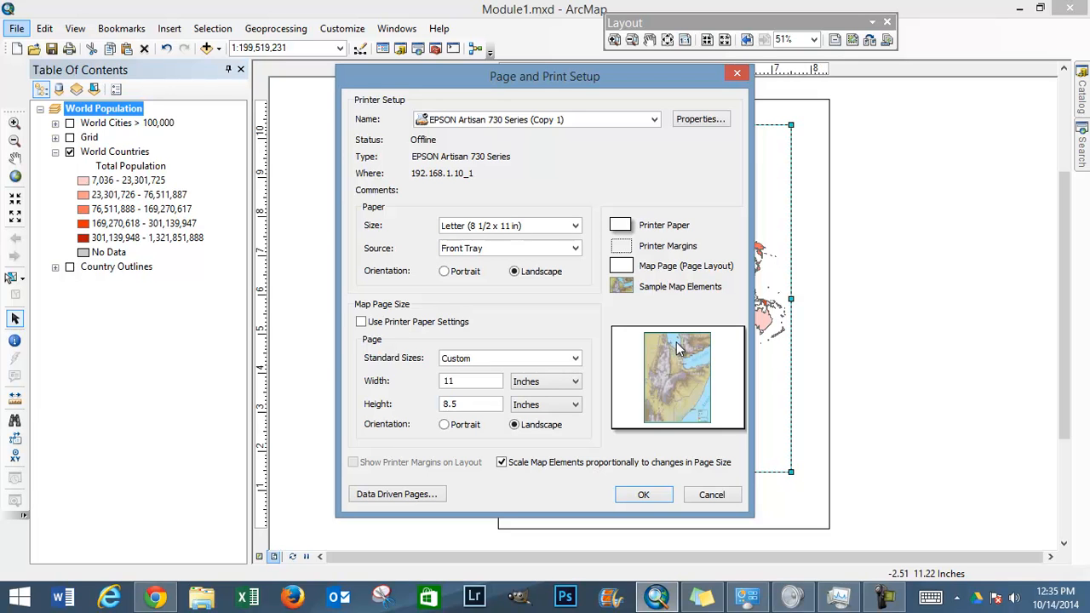
Step: Compare the page preview with and without proportional scaling of map elements, leaving the scaling option enabled
{"action": "left_click", "coordinate": [501, 463]}
{"action": "left_click", "coordinate": [502, 463]}
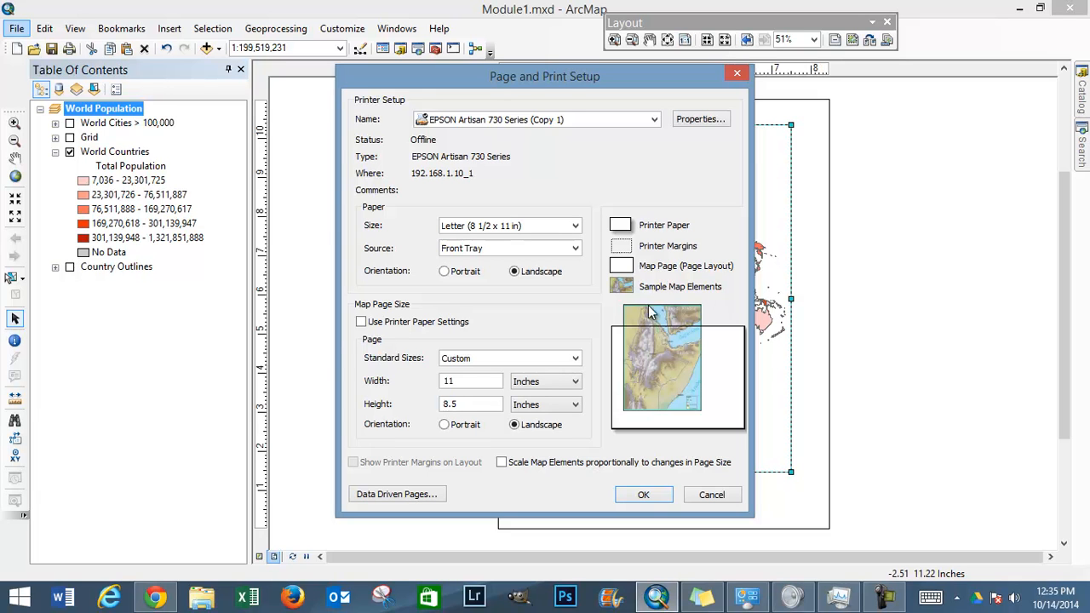
{"action": "left_click", "coordinate": [502, 464]}
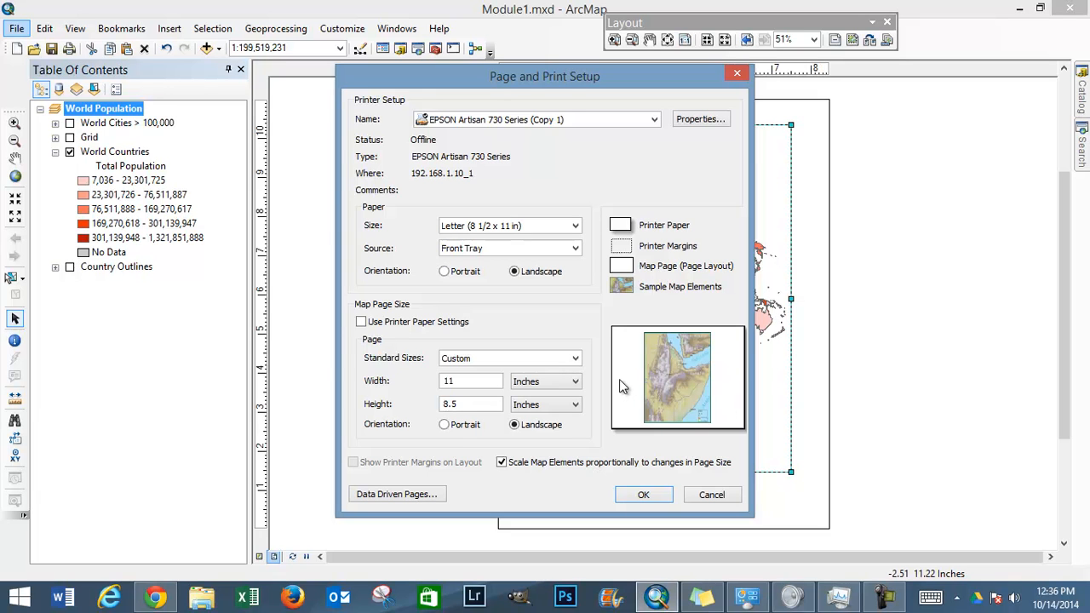
{"action": "left_click", "coordinate": [502, 463]}
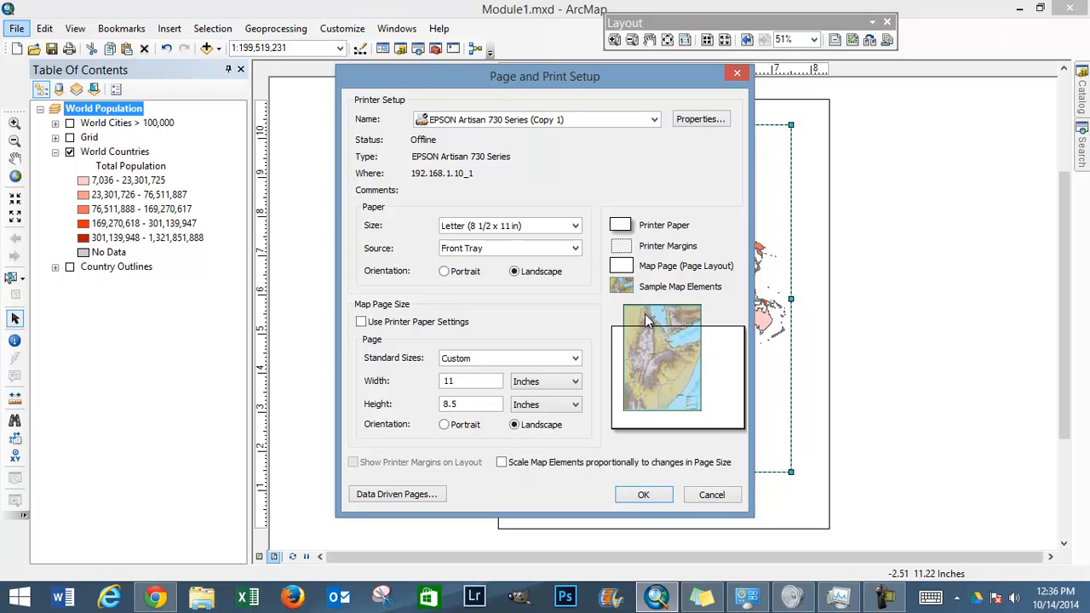
{"action": "left_click", "coordinate": [501, 463]}
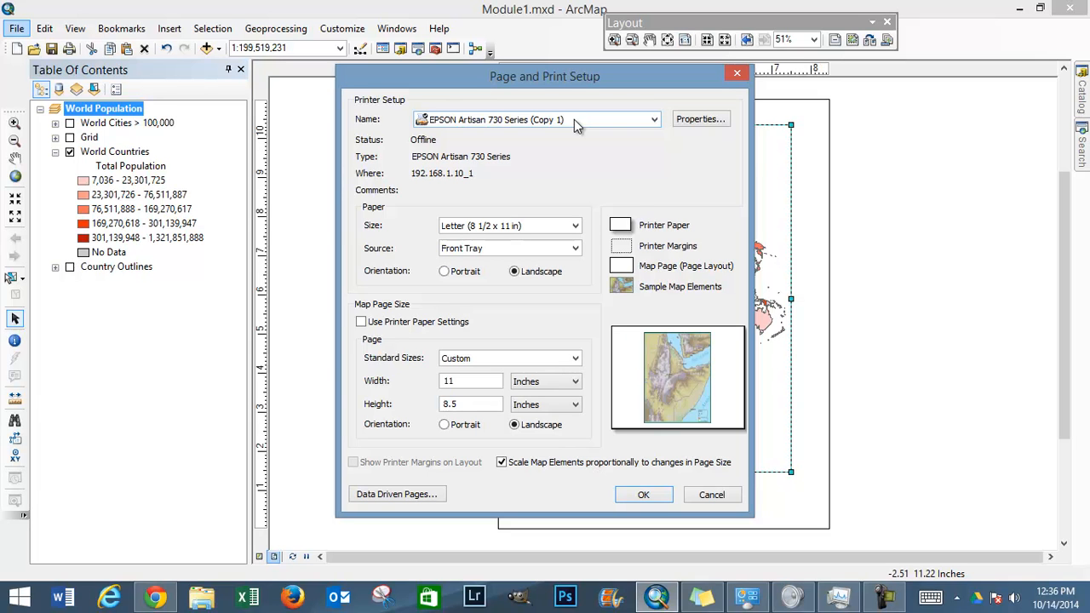
Step: Choose Microsoft XPS Document Writer as the printer and browse its available paper sizes, keeping Letter
{"action": "left_click", "coordinate": [654, 121]}
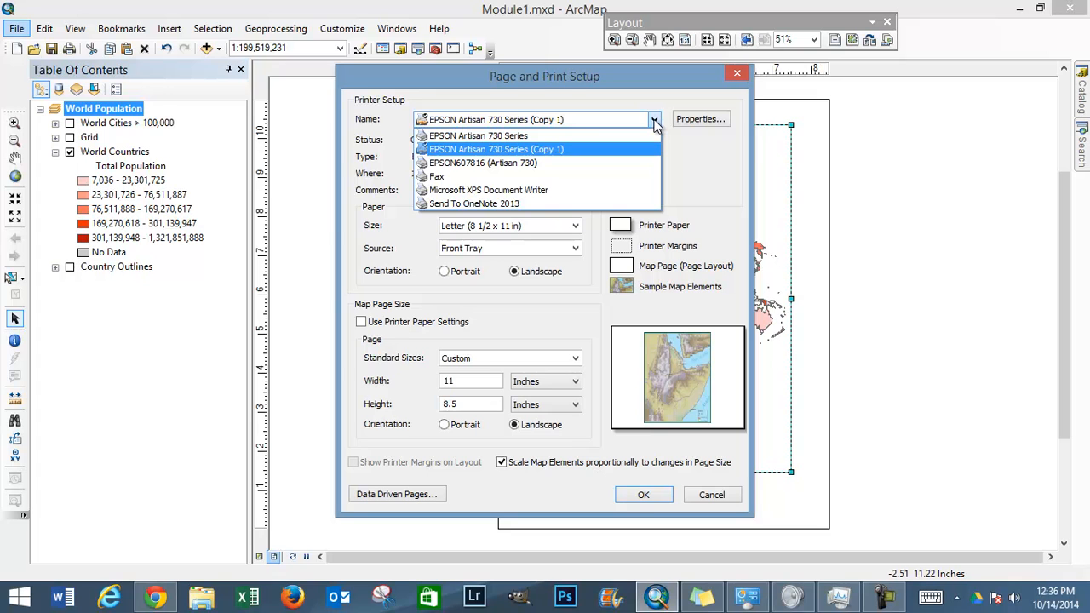
{"action": "left_click", "coordinate": [543, 192]}
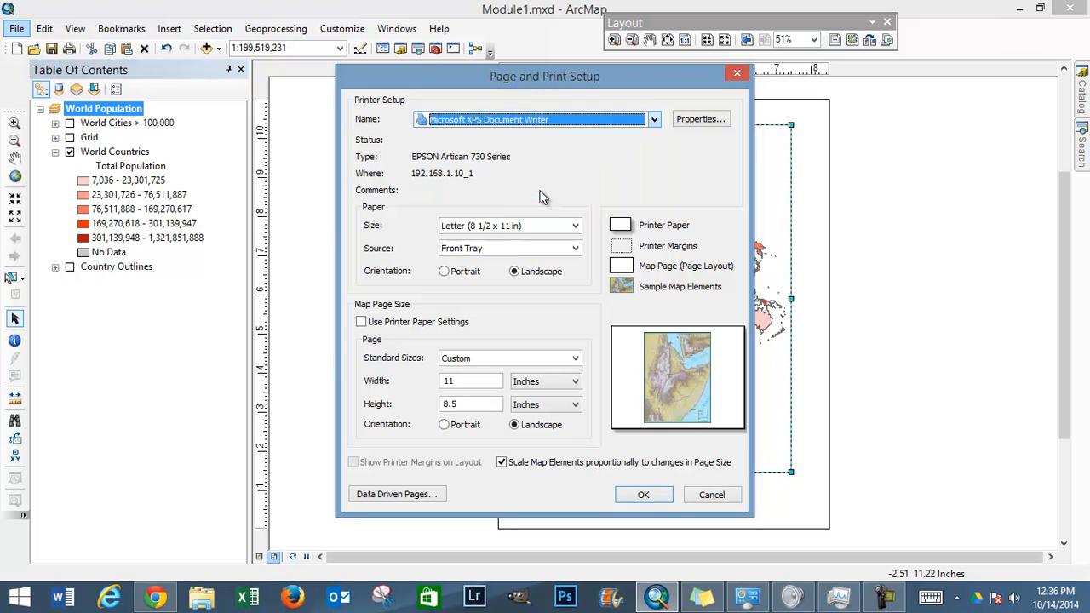
{"action": "left_click", "coordinate": [577, 226]}
{"action": "left_click_drag", "start_coordinate": [580, 293], "coordinate": [581, 307]}
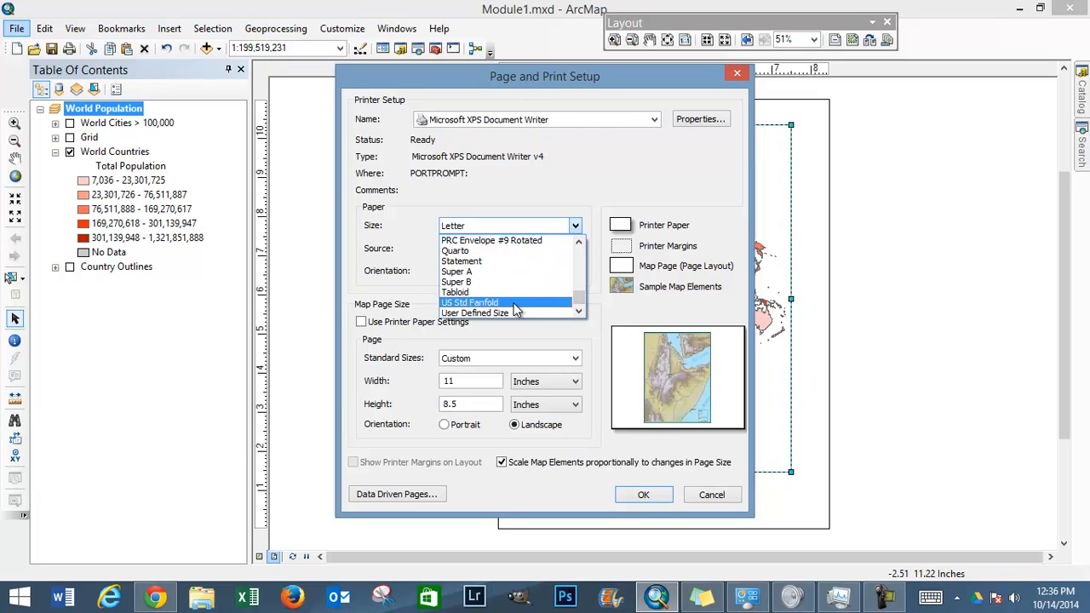
{"action": "scroll", "coordinate": [582, 282], "scroll_direction": "up", "scroll_amount": 2}
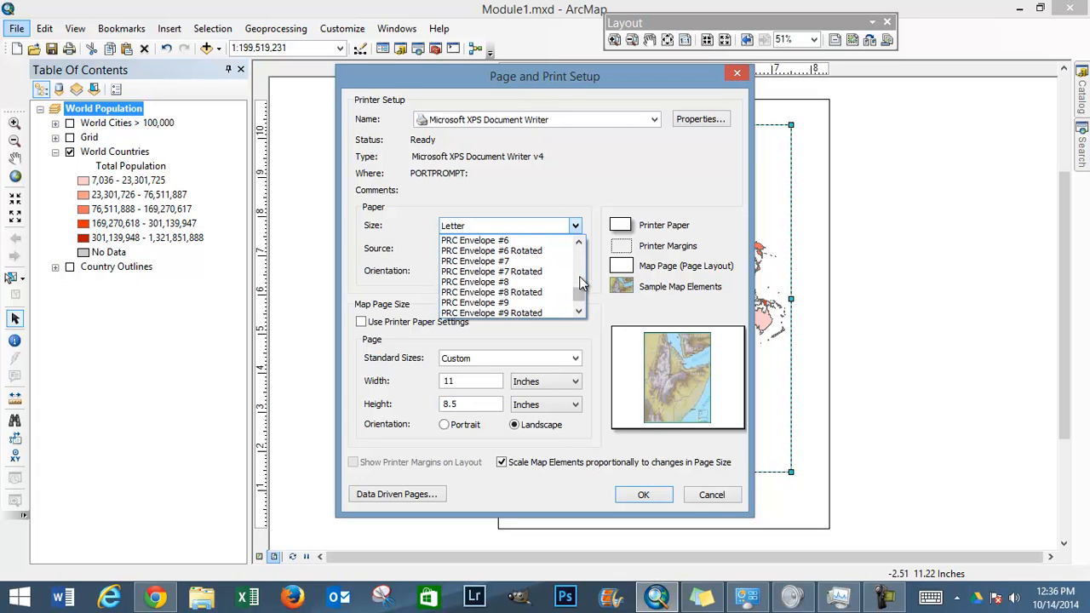
{"action": "scroll", "coordinate": [581, 271], "scroll_direction": "up", "scroll_amount": 8}
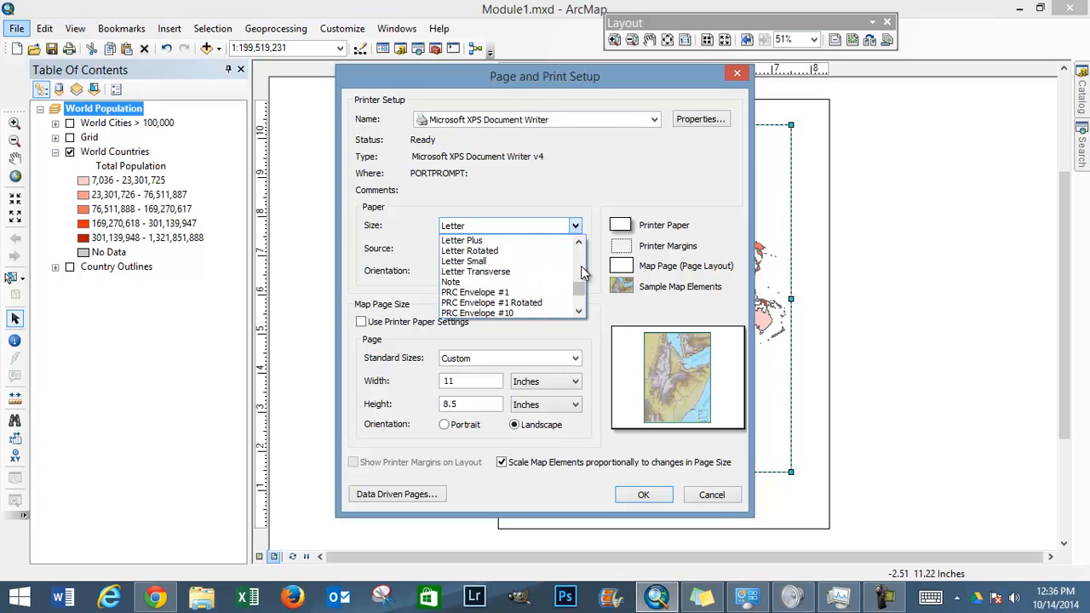
{"action": "scroll", "coordinate": [580, 267], "scroll_direction": "up", "scroll_amount": 3}
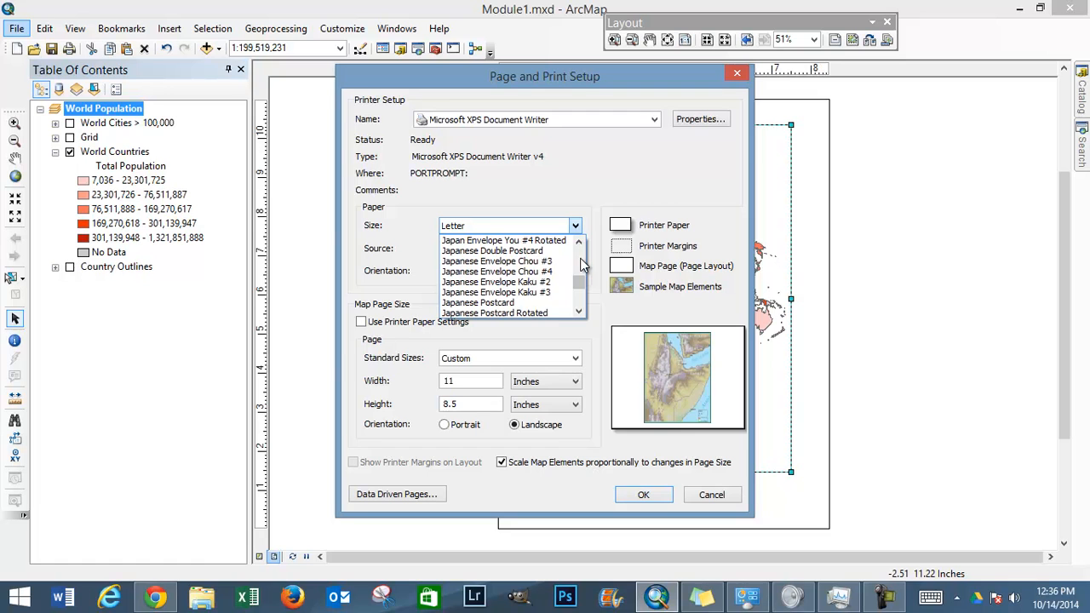
{"action": "mouse_move", "coordinate": [580, 288]}
{"action": "left_mouse_down"}
{"action": "mouse_move", "coordinate": [580, 247]}
{"action": "mouse_move", "coordinate": [580, 272]}
{"action": "left_mouse_up"}
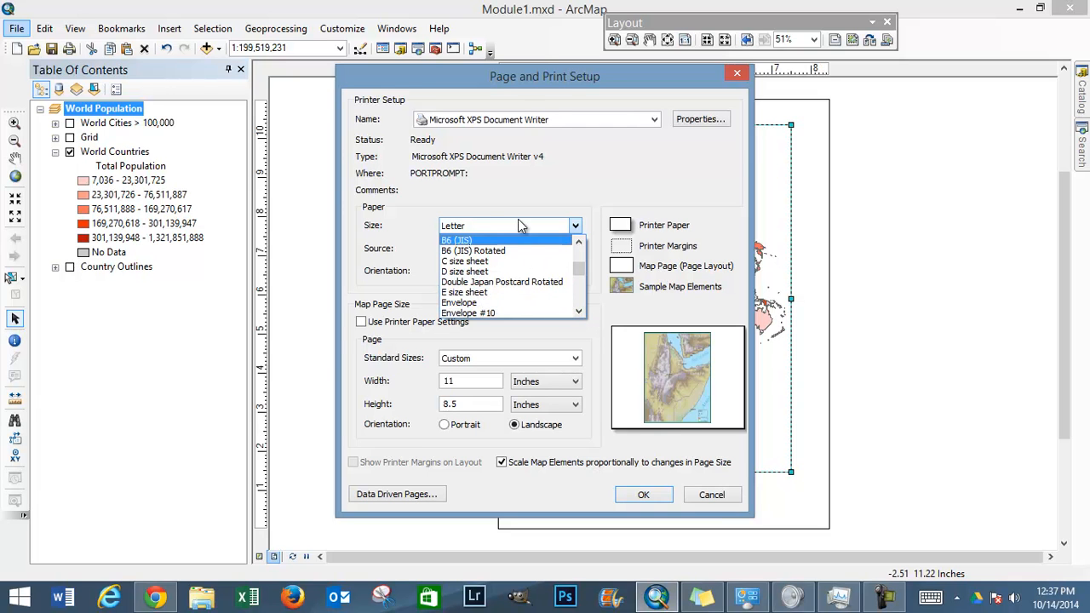
{"action": "left_click", "coordinate": [492, 191]}
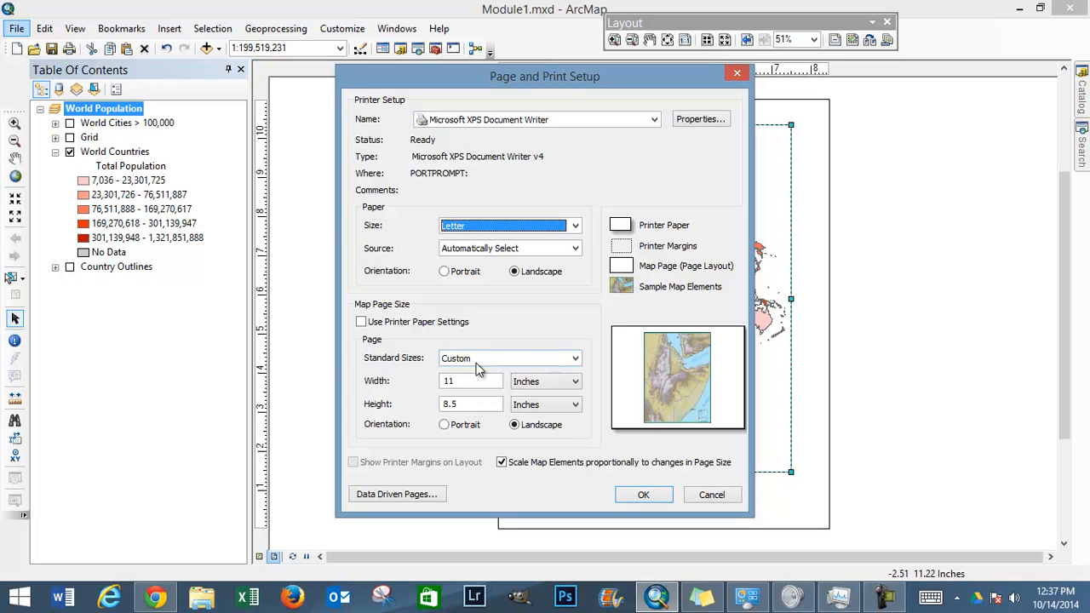
Step: Select the EPSON Artisan 730 Series printer, review its paper sizes while keeping Letter, and apply the page setup
{"action": "left_click", "coordinate": [630, 120]}
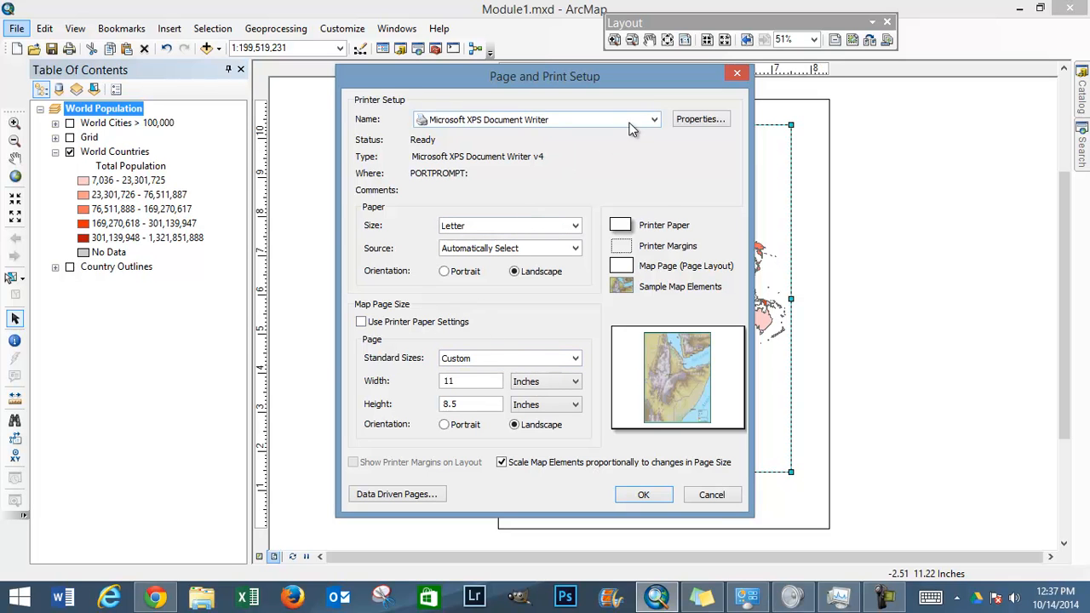
{"action": "left_click", "coordinate": [601, 136]}
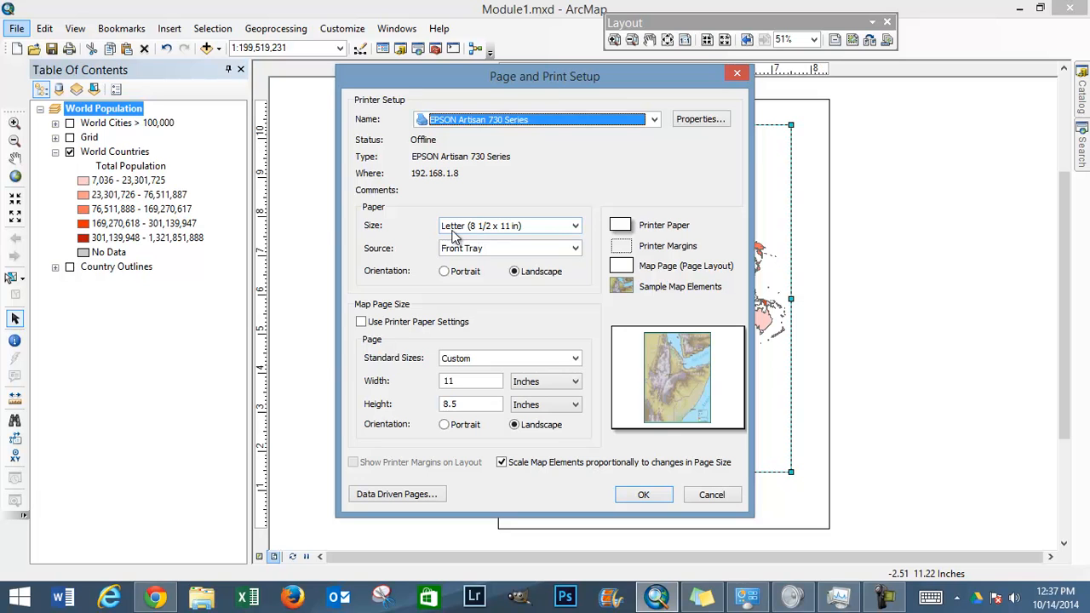
{"action": "left_click", "coordinate": [571, 227]}
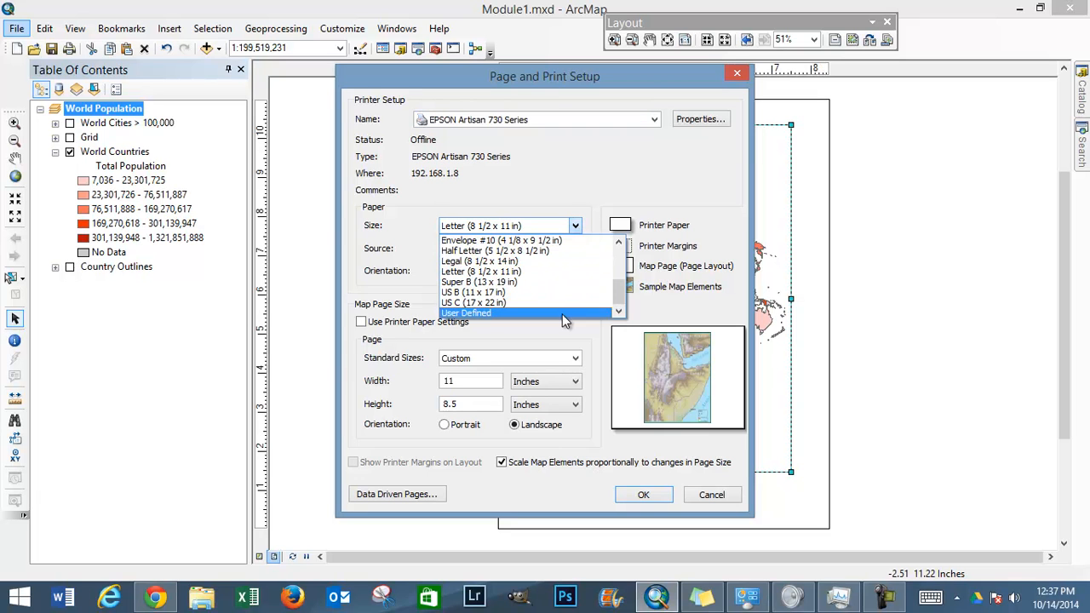
{"action": "left_click", "coordinate": [585, 188]}
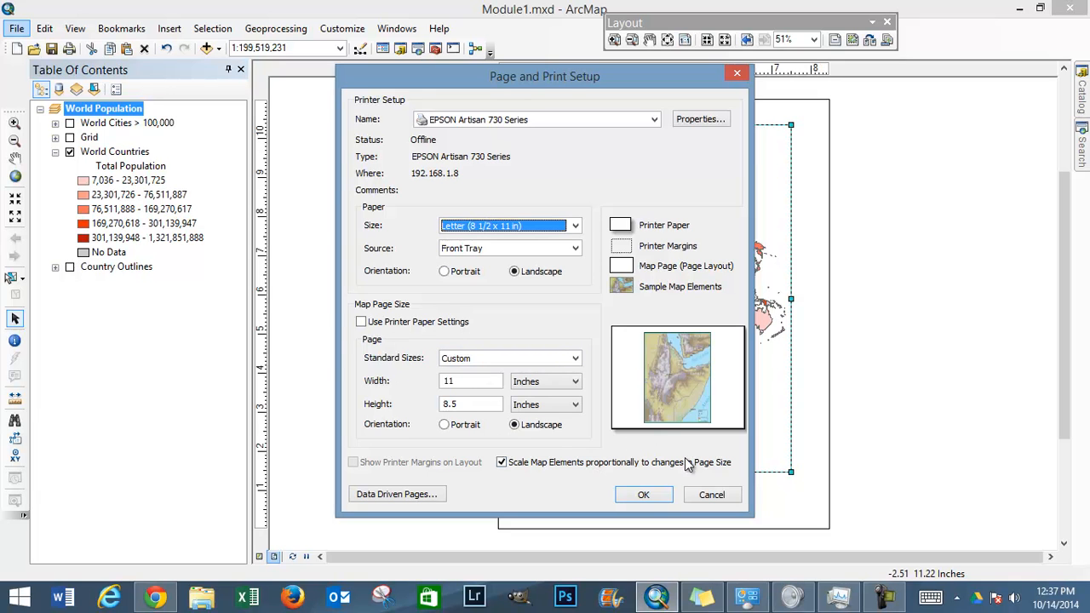
{"action": "left_click", "coordinate": [645, 494]}
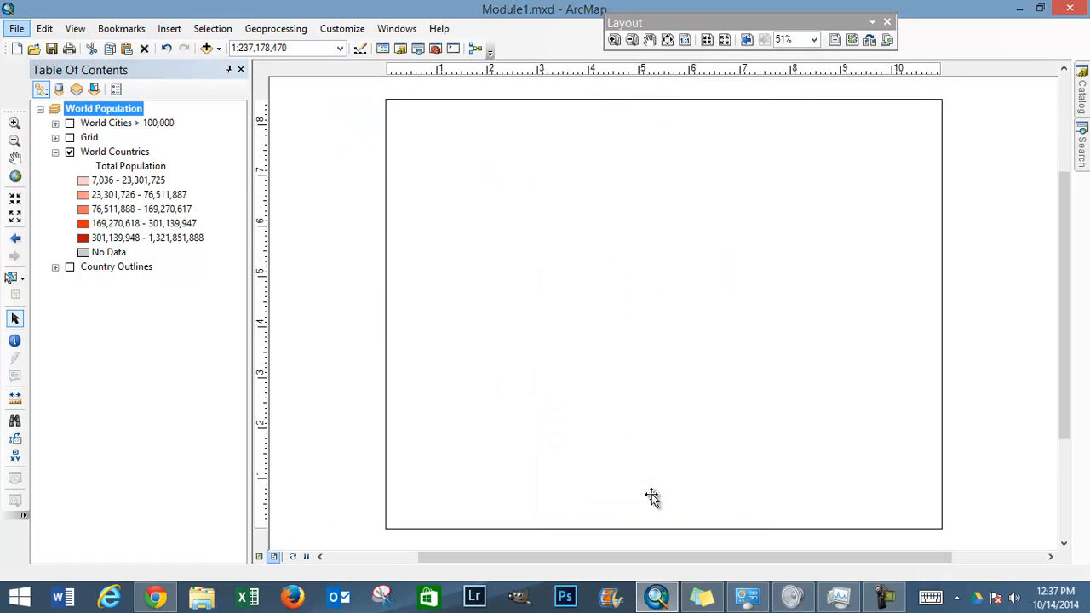
Step: Lower the data frame's upper edge to about 6.8 inches and extend its left edge to about 0.5 inch on the page
{"action": "left_click", "coordinate": [695, 328]}
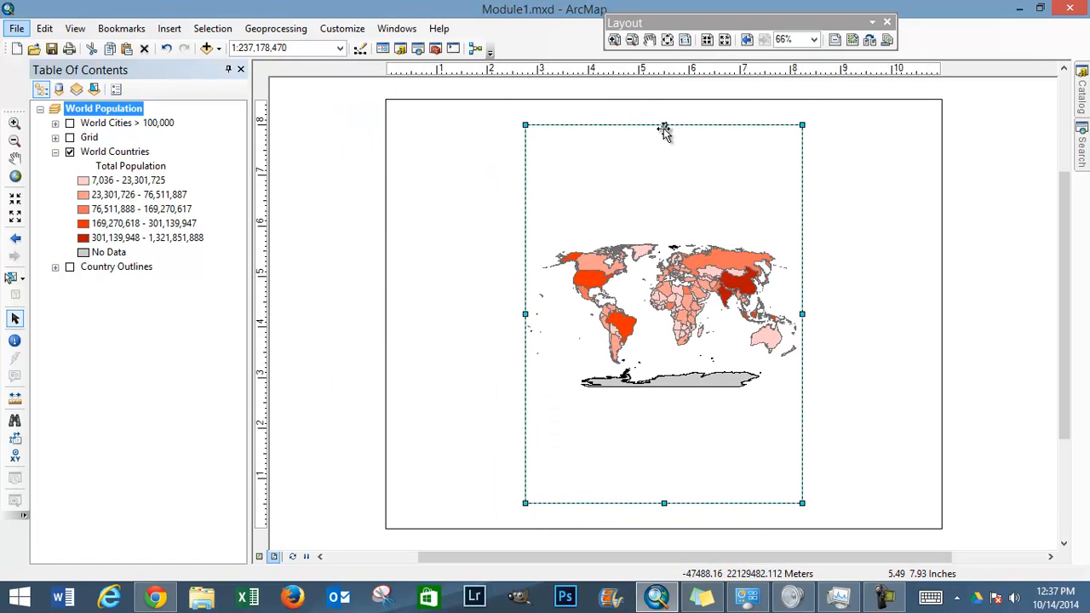
{"action": "left_click_drag", "start_coordinate": [663, 179], "coordinate": [663, 181]}
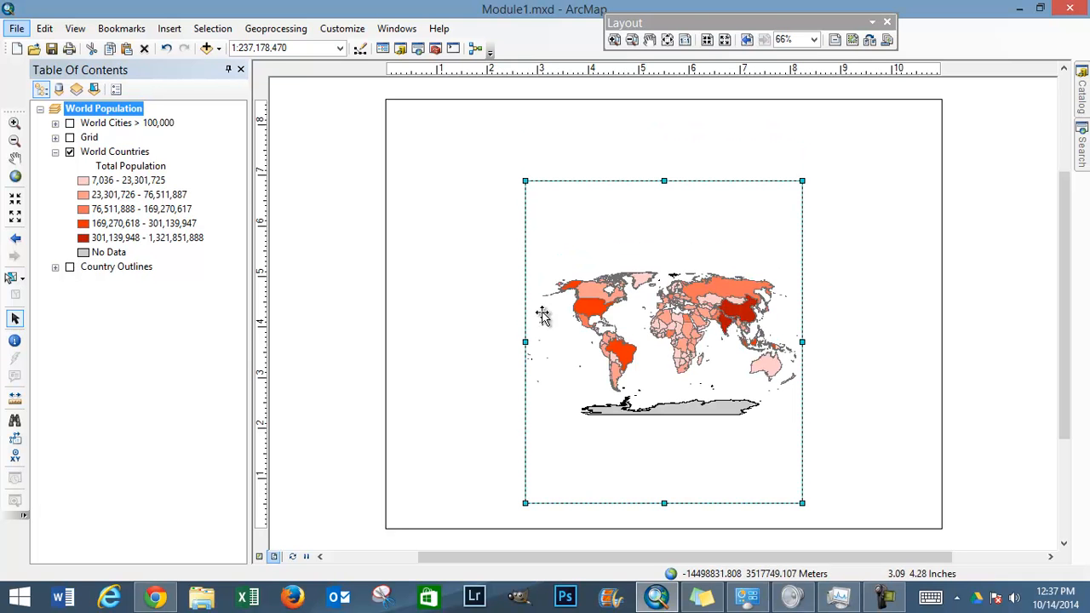
{"action": "left_click_drag", "start_coordinate": [526, 341], "coordinate": [416, 333]}
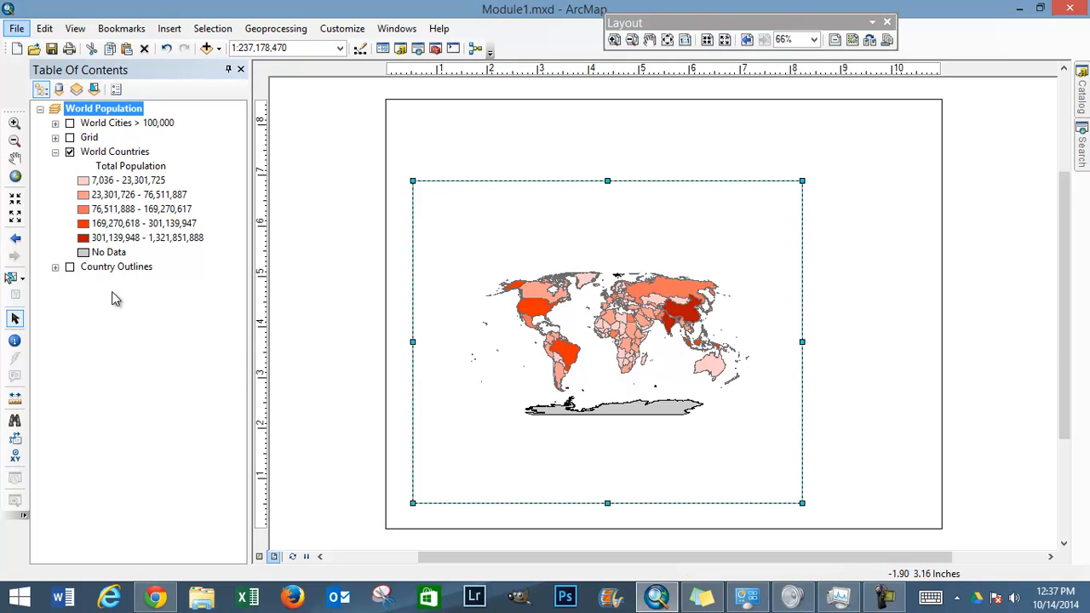
Step: Widen the data frame to about 8 inches and zoom its map to a scale of 1:187,500,000
{"action": "left_click", "coordinate": [15, 218]}
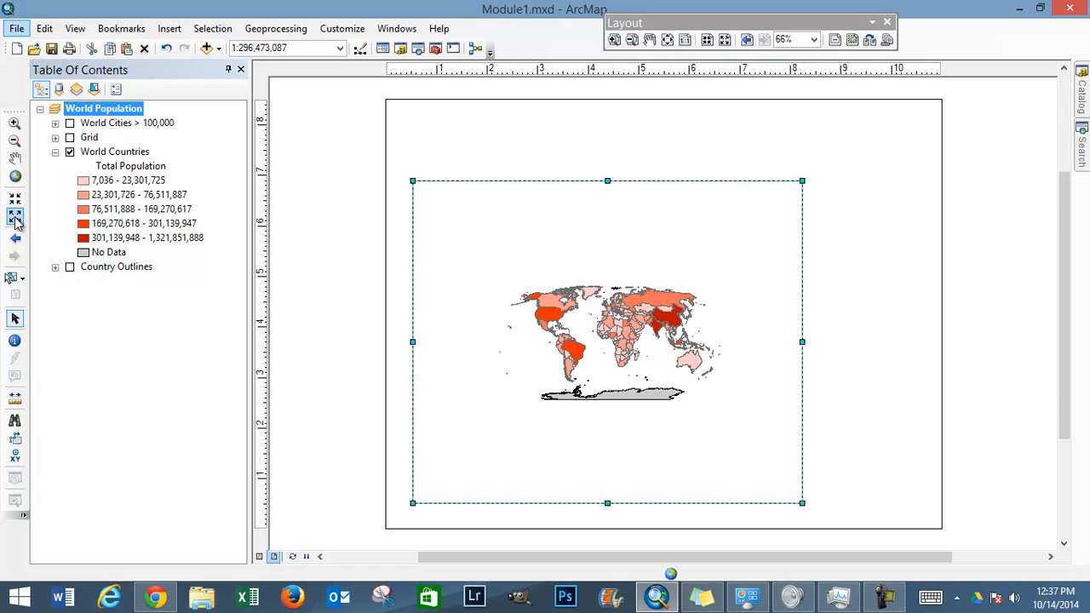
{"action": "left_click", "coordinate": [14, 200]}
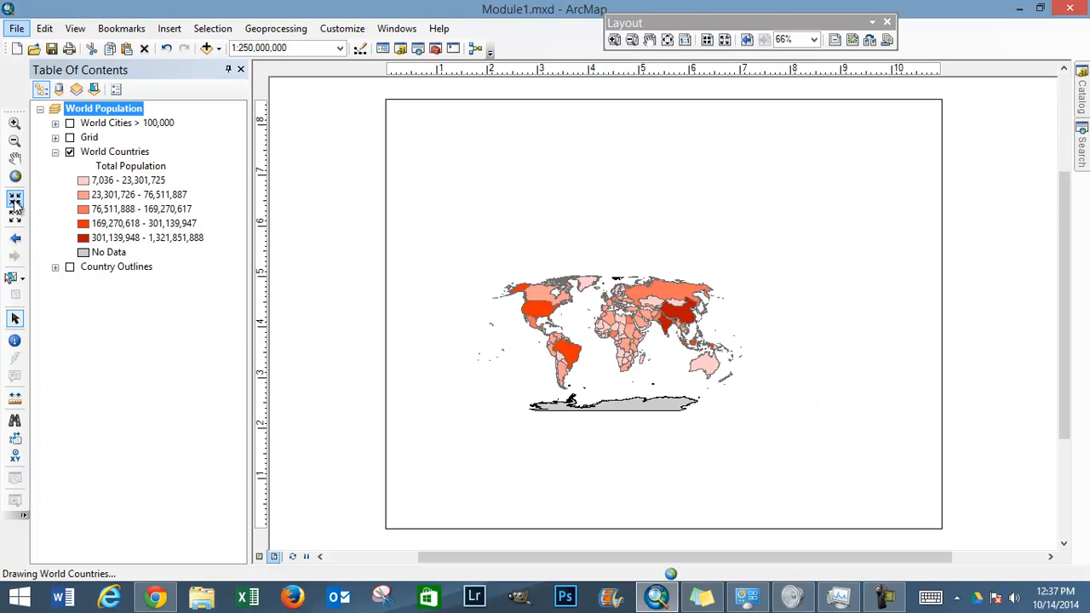
{"action": "left_click", "coordinate": [14, 200]}
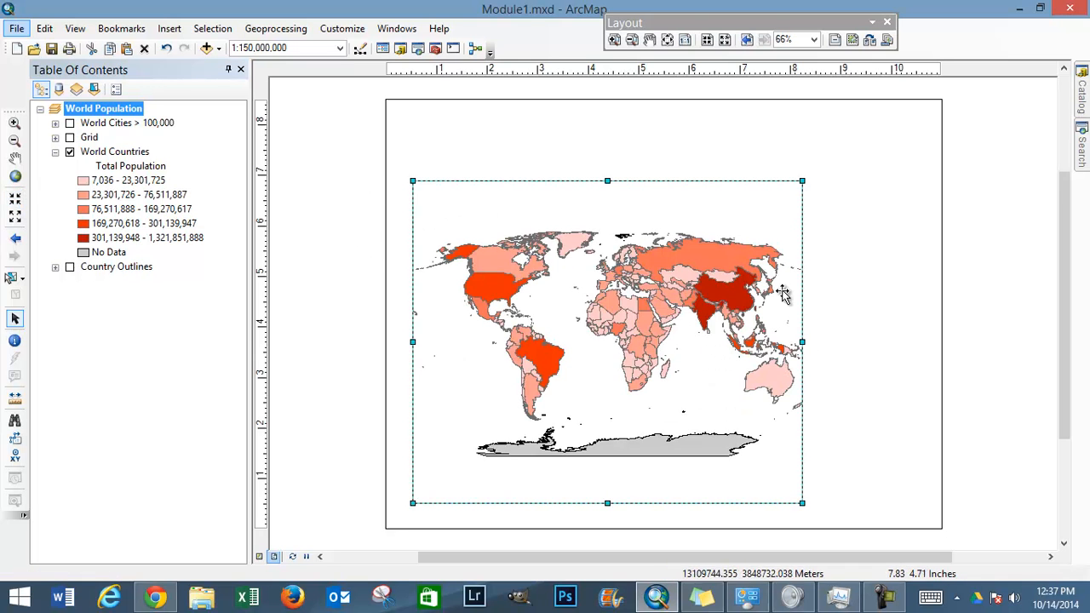
{"action": "left_click_drag", "start_coordinate": [802, 341], "coordinate": [819, 342]}
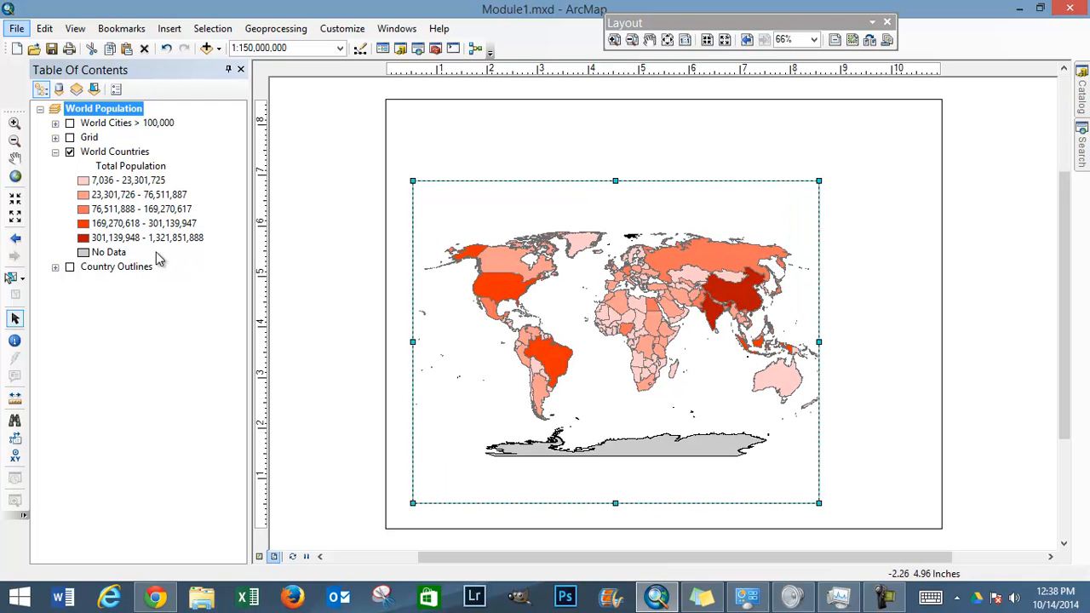
{"action": "left_click", "coordinate": [15, 217]}
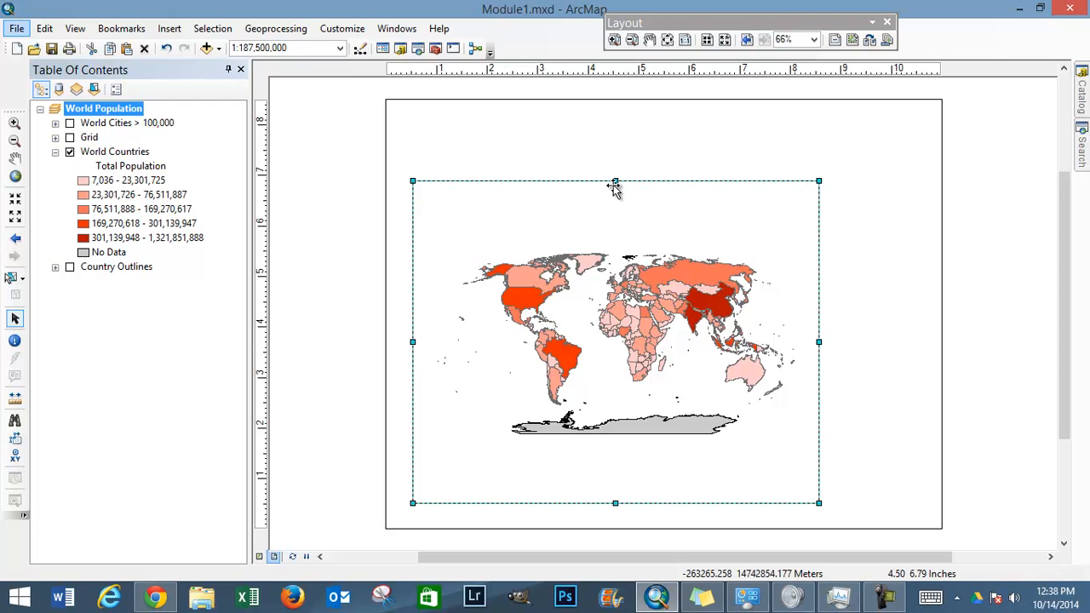
Step: Resize the data frame from its edges and corners to about 8.7 by 5.8 inches, leaving page margins around it
{"action": "left_click_drag", "start_coordinate": [620, 203], "coordinate": [621, 214]}
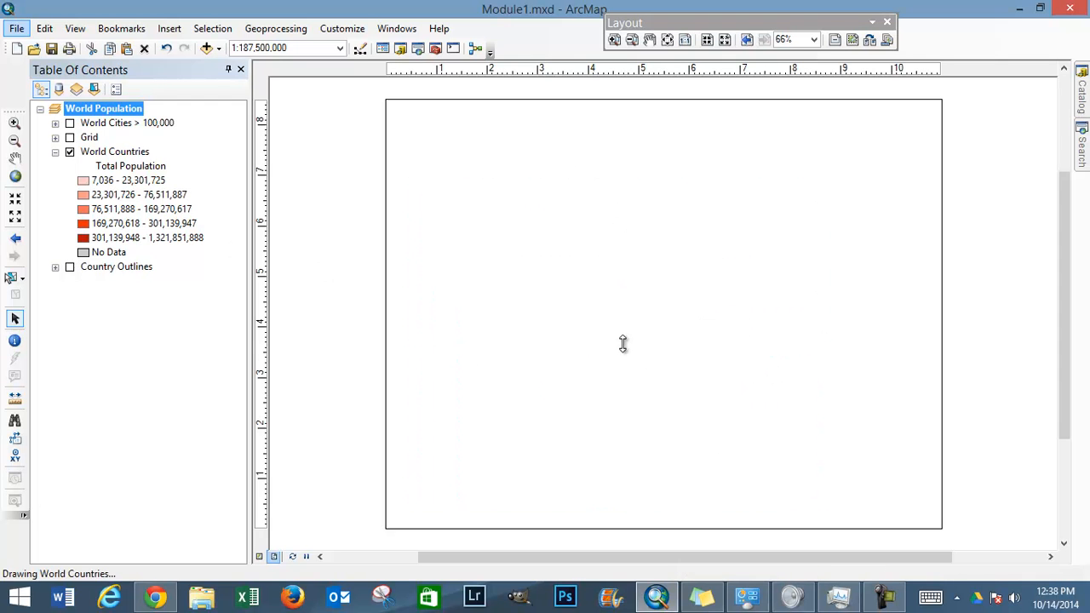
{"action": "left_click_drag", "start_coordinate": [618, 504], "coordinate": [617, 473]}
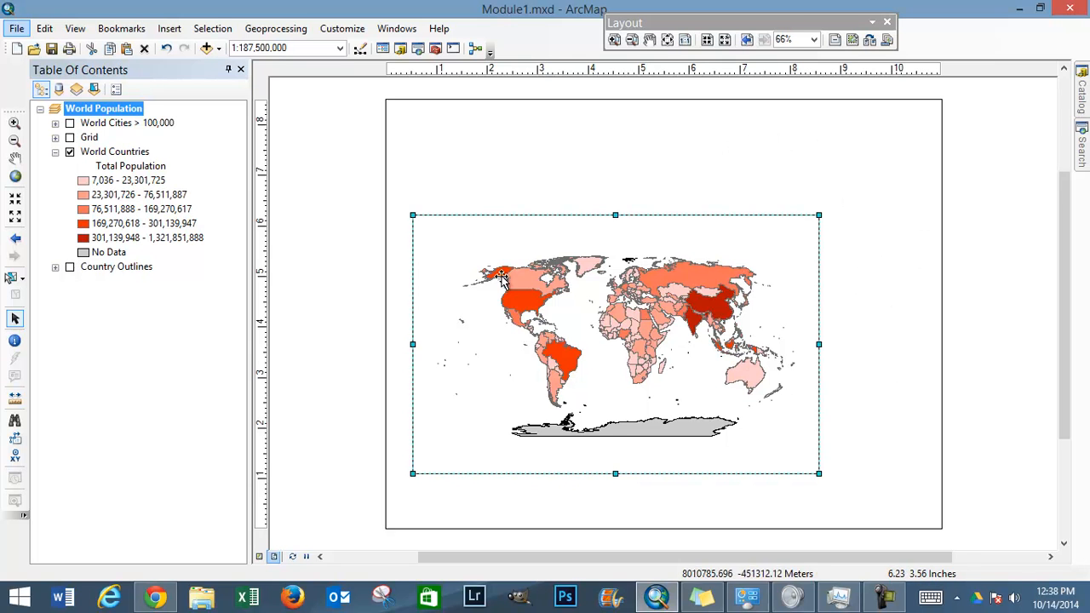
{"action": "left_click_drag", "start_coordinate": [411, 214], "coordinate": [401, 168]}
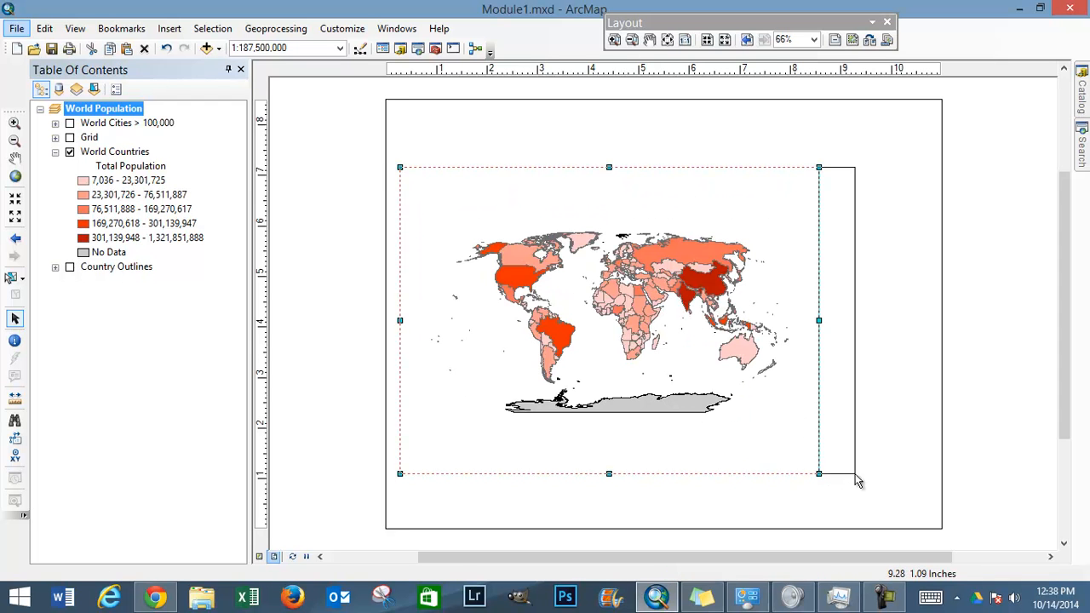
{"action": "left_click_drag", "start_coordinate": [819, 474], "coordinate": [829, 450]}
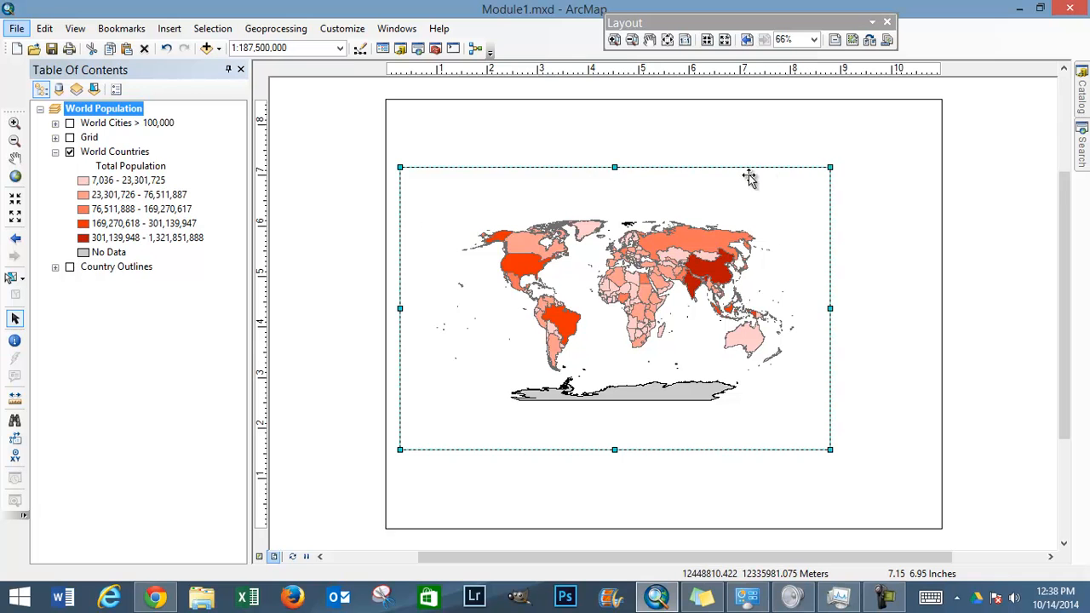
{"action": "left_click_drag", "start_coordinate": [830, 166], "coordinate": [840, 157]}
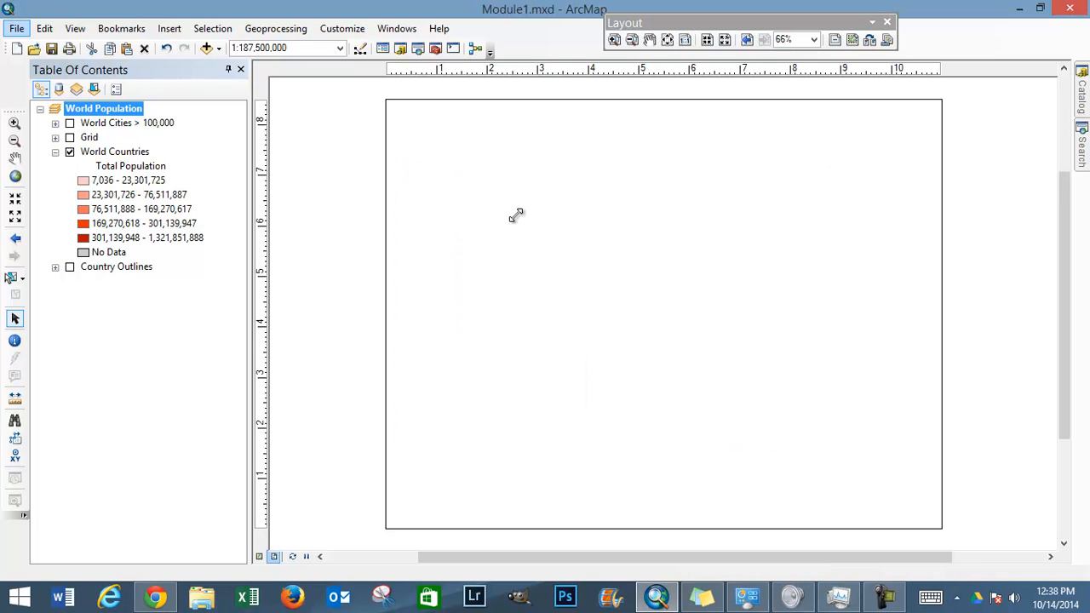
Step: Zoom the map in to a scale of 1:150,000,000 and move the data frame toward the middle of the page
{"action": "left_click", "coordinate": [17, 205]}
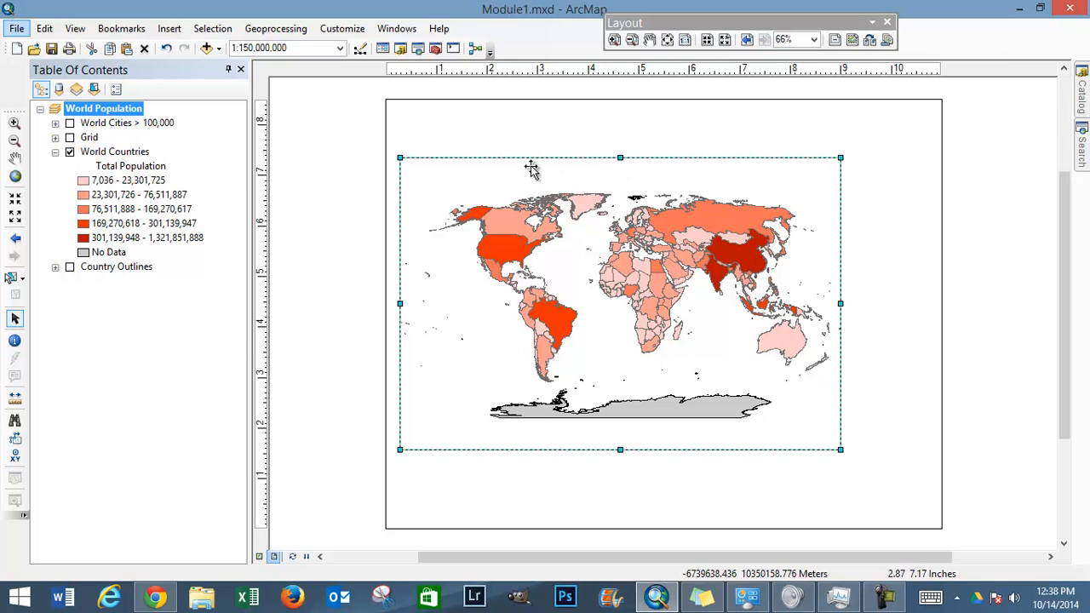
{"action": "left_click_drag", "start_coordinate": [616, 230], "coordinate": [665, 245]}
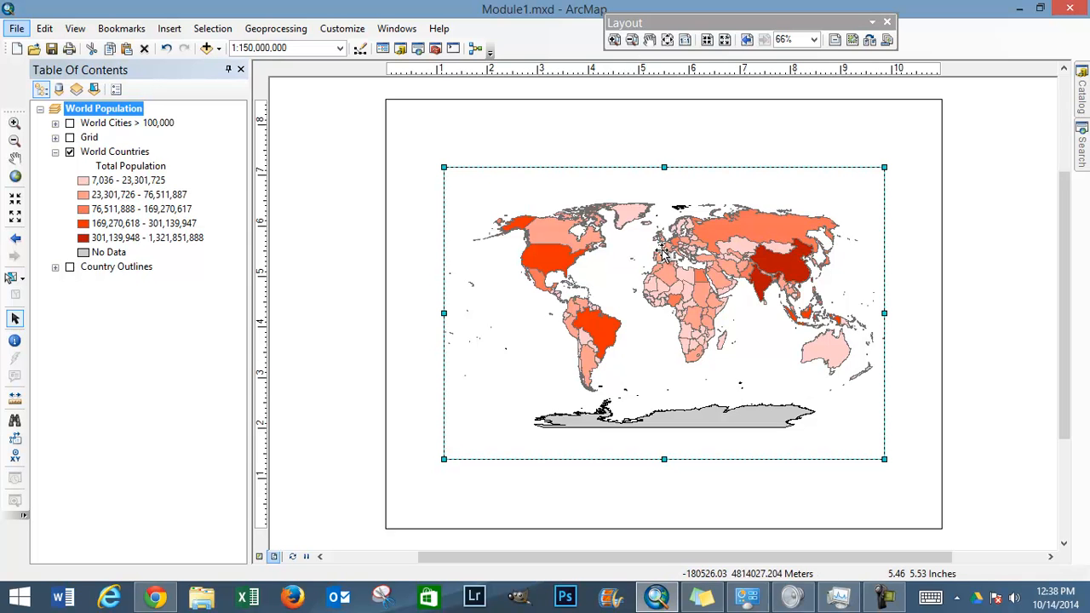
{"action": "left_click_drag", "start_coordinate": [663, 248], "coordinate": [657, 244]}
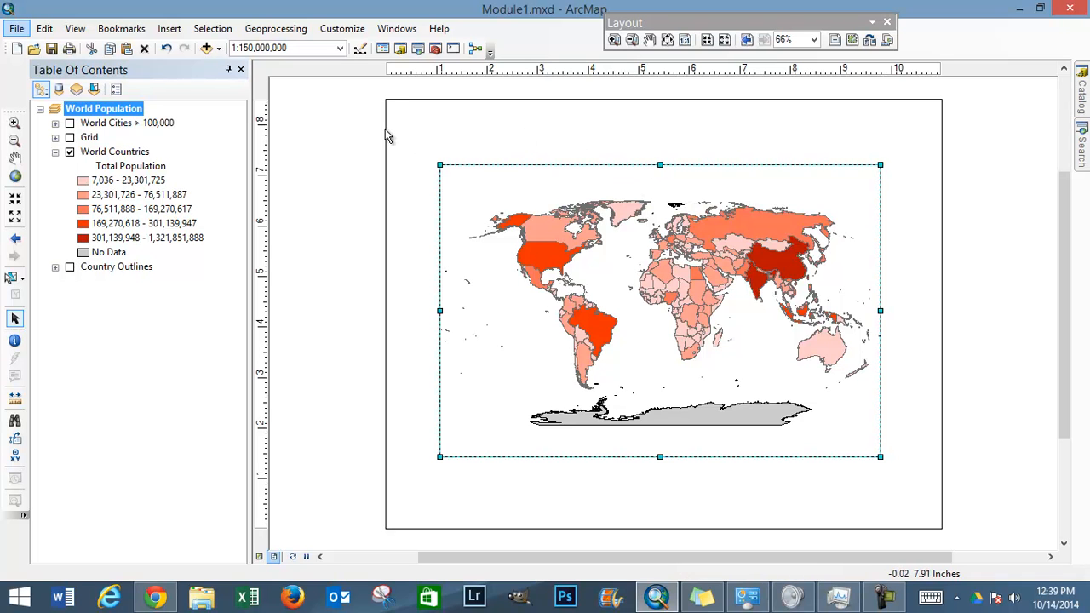
Step: Insert a title on the layout with the text "Map of World Populations"
{"action": "left_click", "coordinate": [168, 31]}
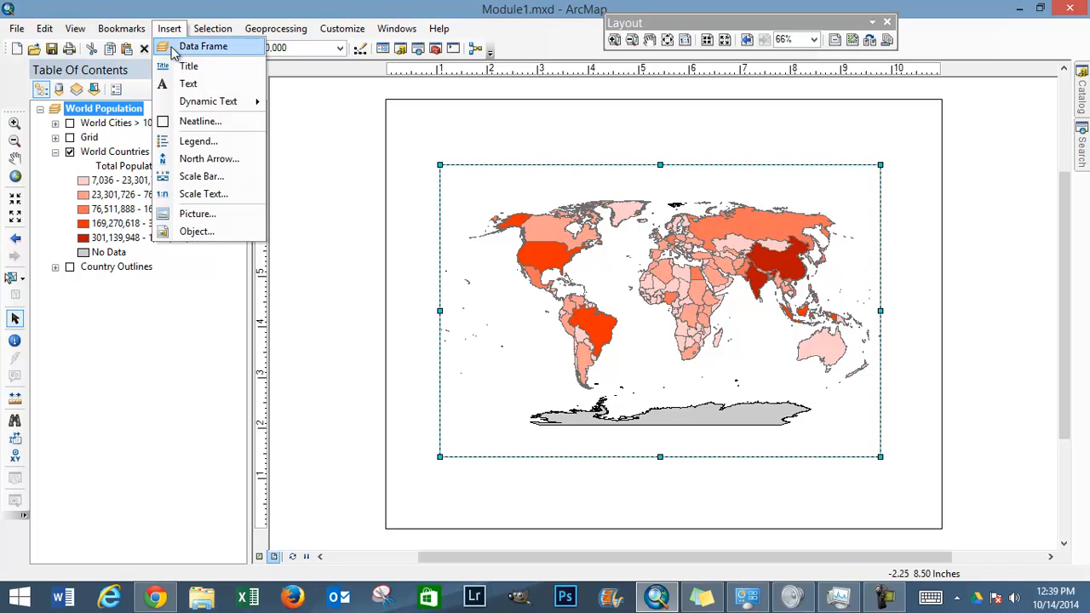
{"action": "left_click", "coordinate": [183, 66]}
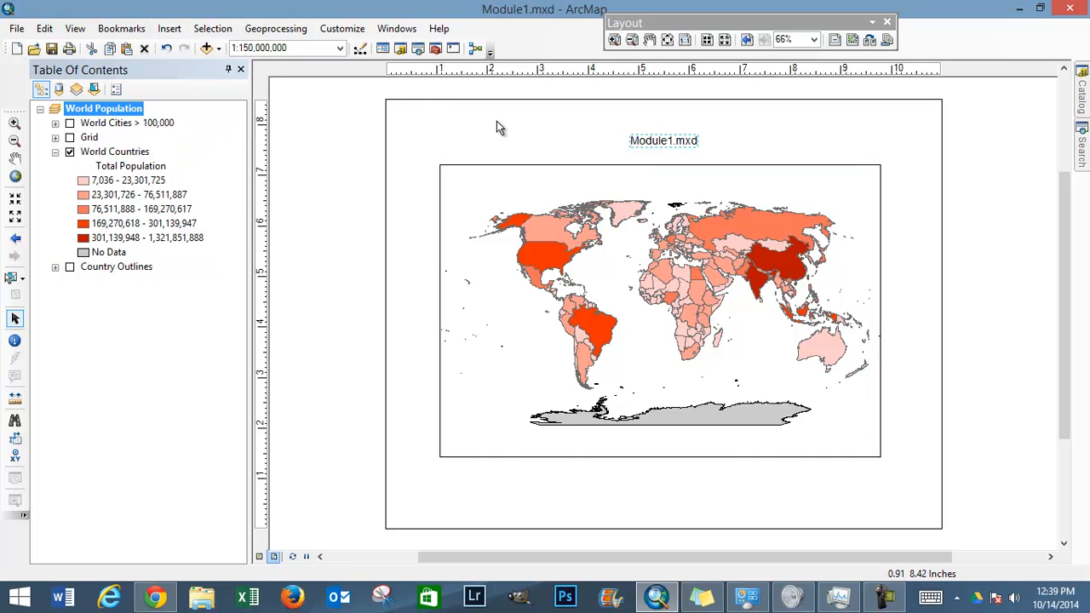
{"action": "double_click", "coordinate": [656, 143]}
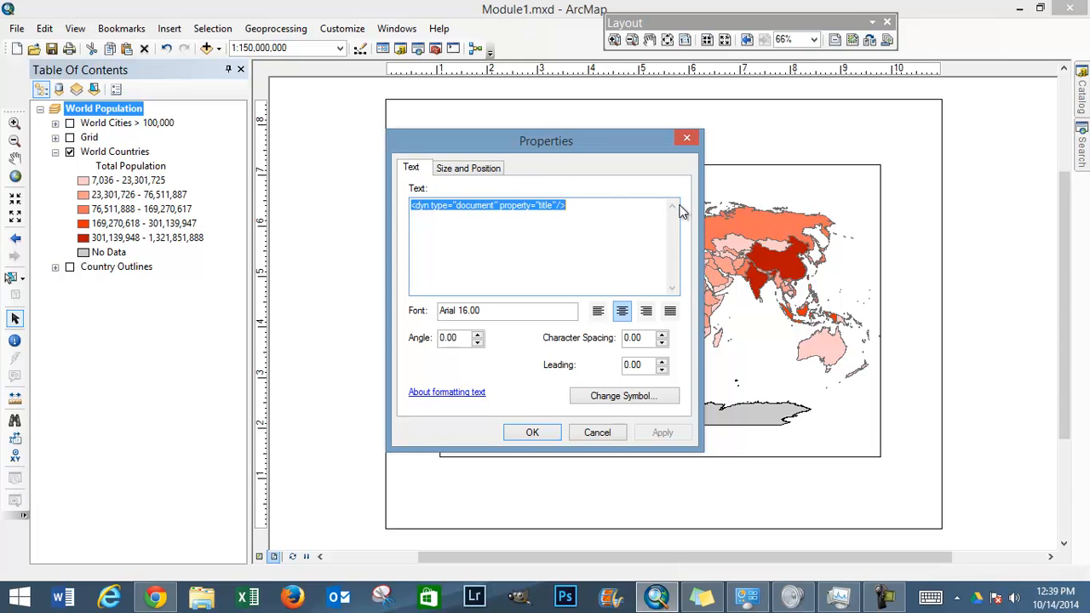
{"action": "type", "text": "Map of"}
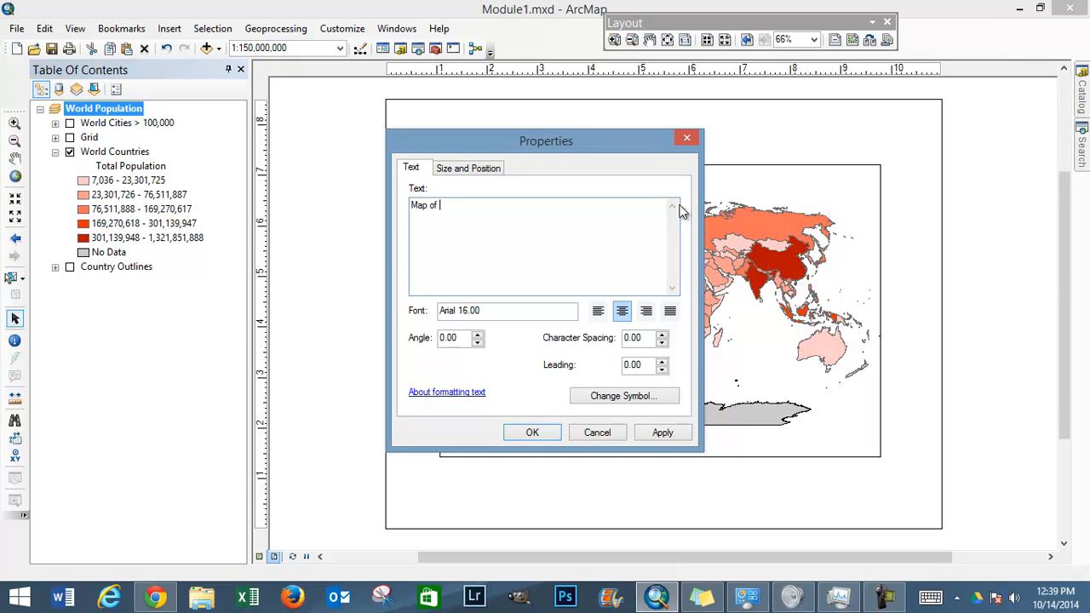
{"action": "type", "text": " World Populations"}
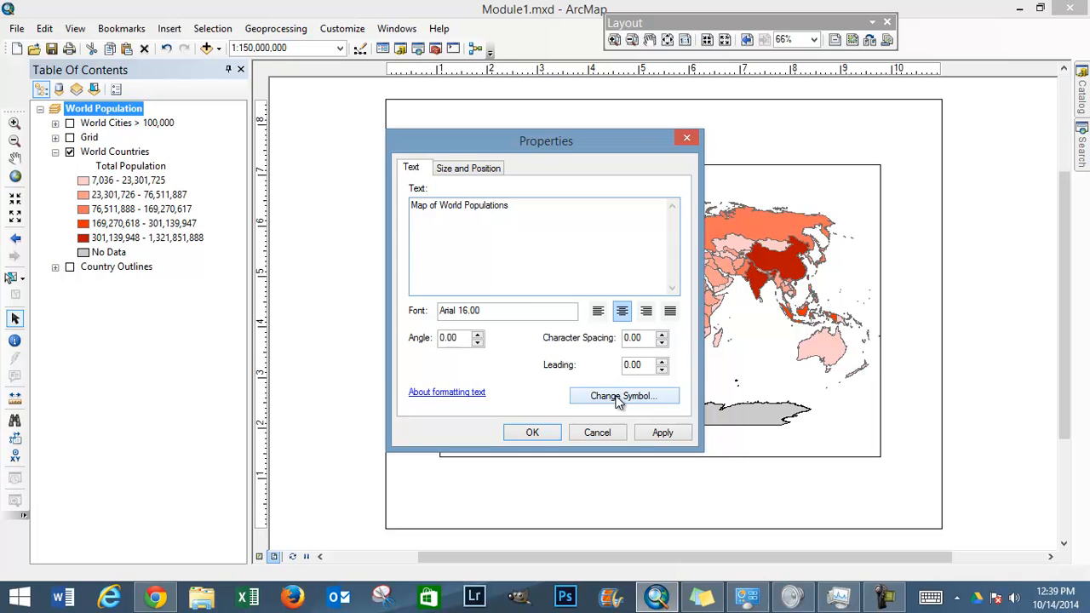
{"action": "left_click", "coordinate": [522, 311]}
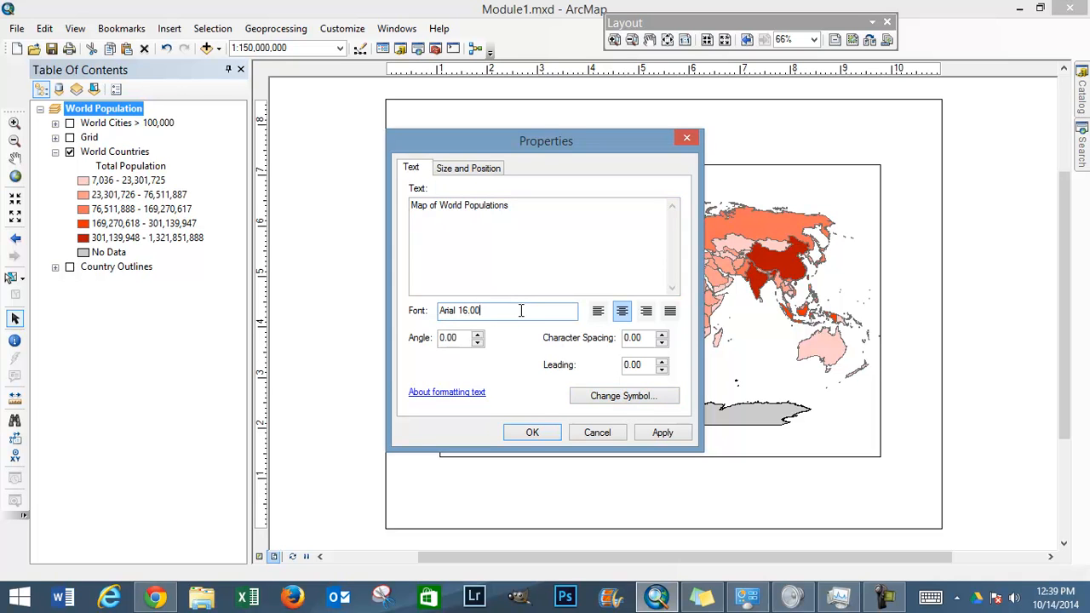
{"action": "key", "text": "Return"}
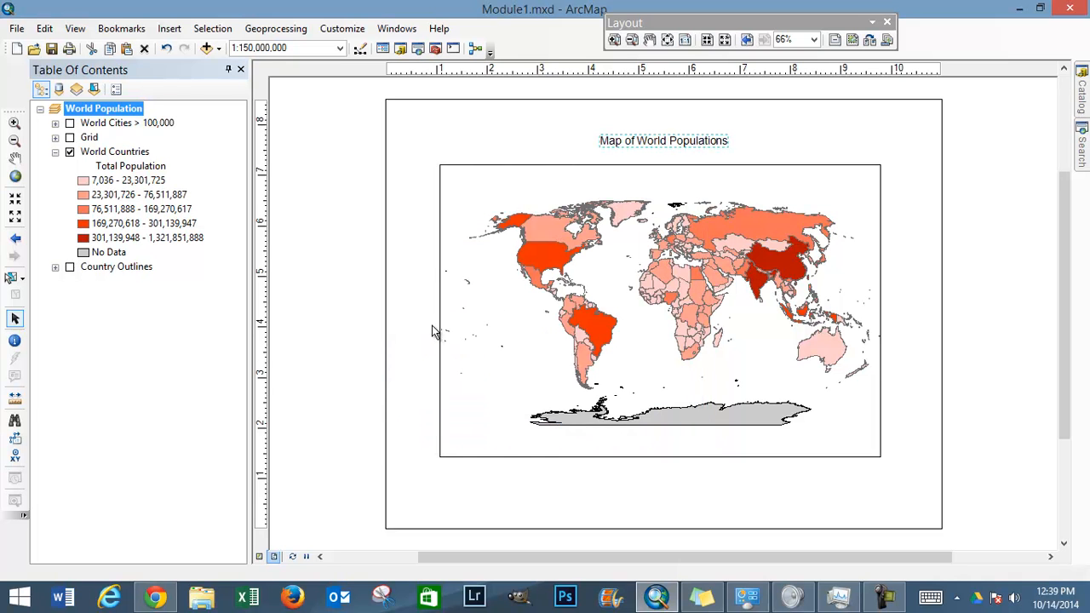
Step: Set the title's font size to 24, keeping it black, and move it up close to the page's upper edge
{"action": "double_click", "coordinate": [652, 142]}
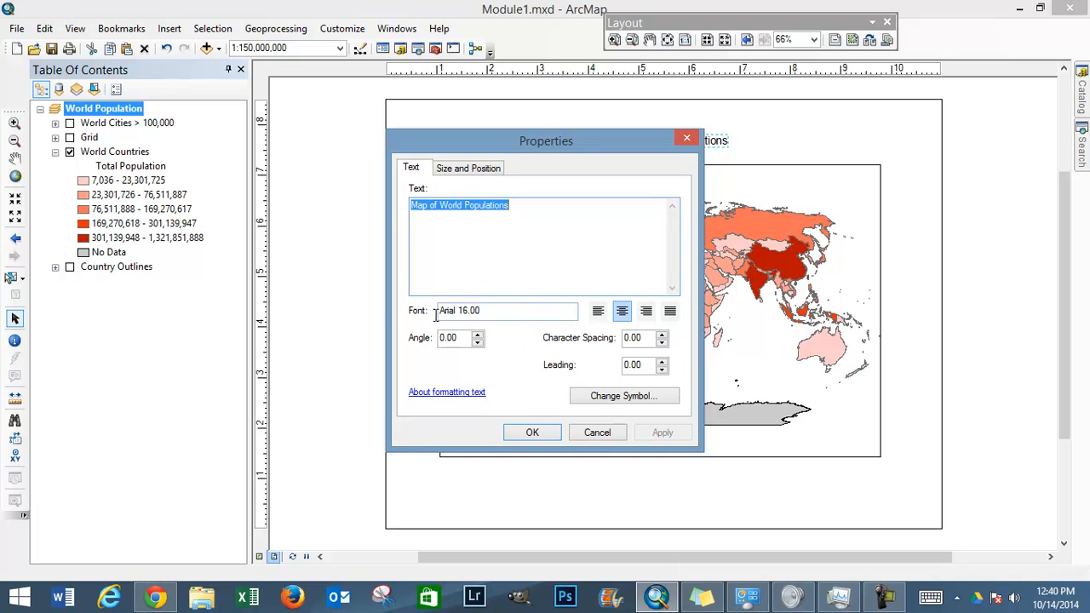
{"action": "left_click", "coordinate": [657, 402]}
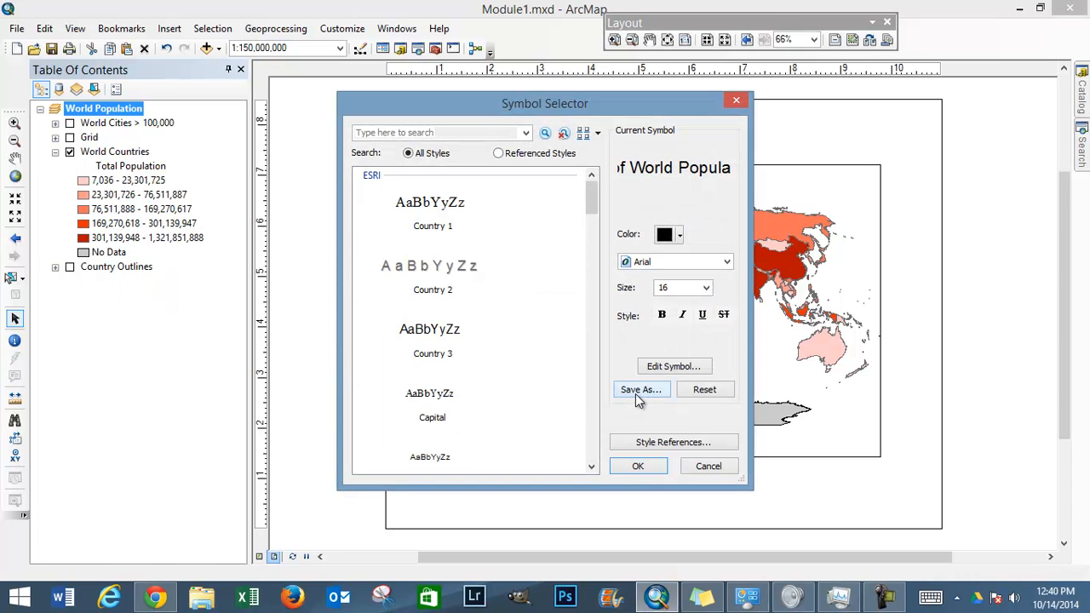
{"action": "left_click", "coordinate": [707, 288]}
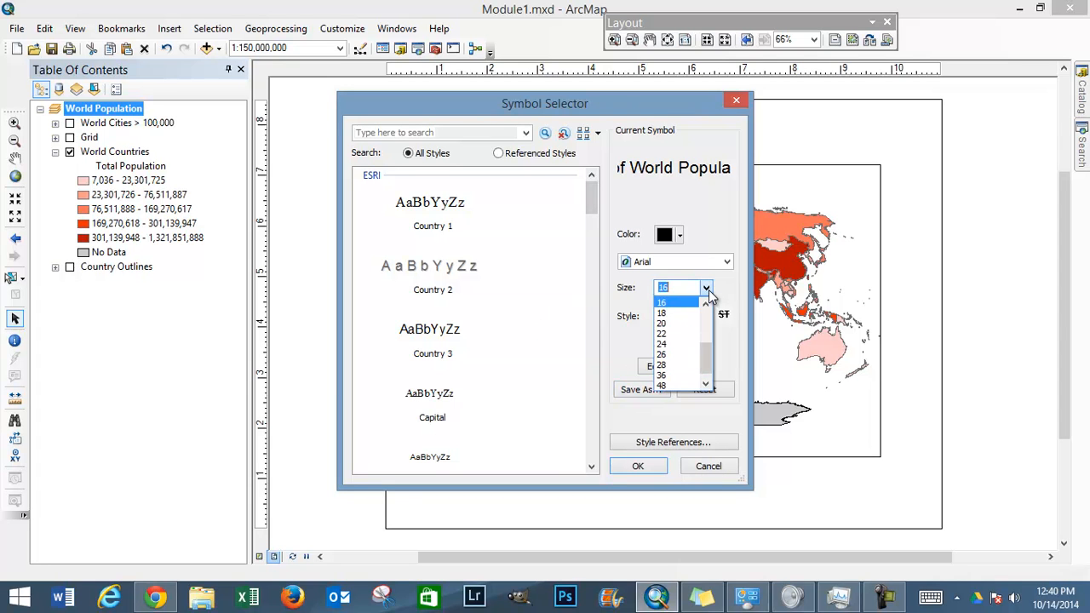
{"action": "left_click", "coordinate": [686, 344]}
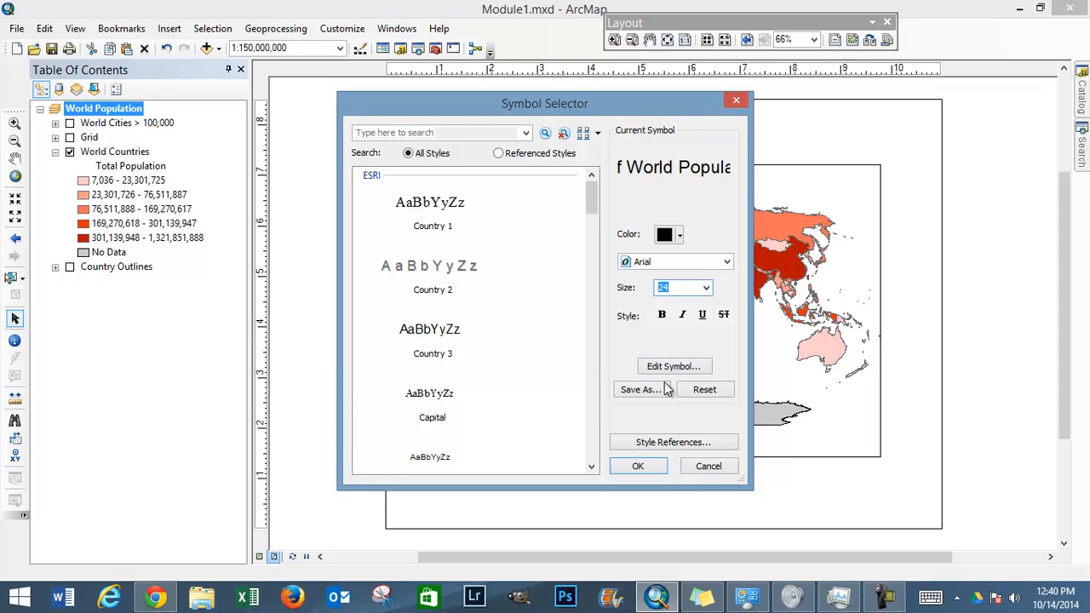
{"action": "left_click", "coordinate": [680, 237]}
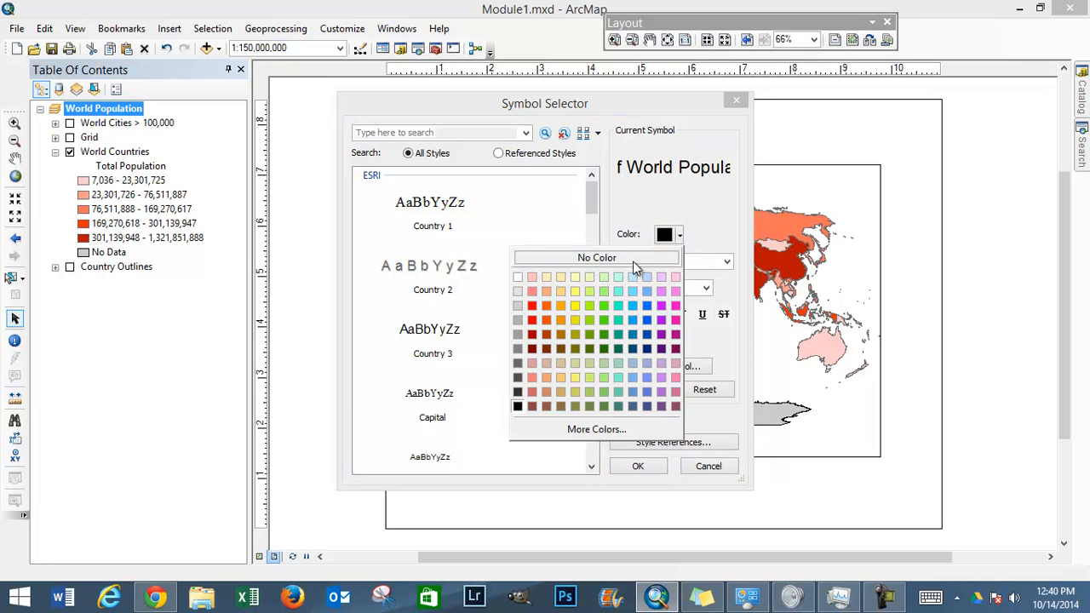
{"action": "left_click", "coordinate": [660, 237]}
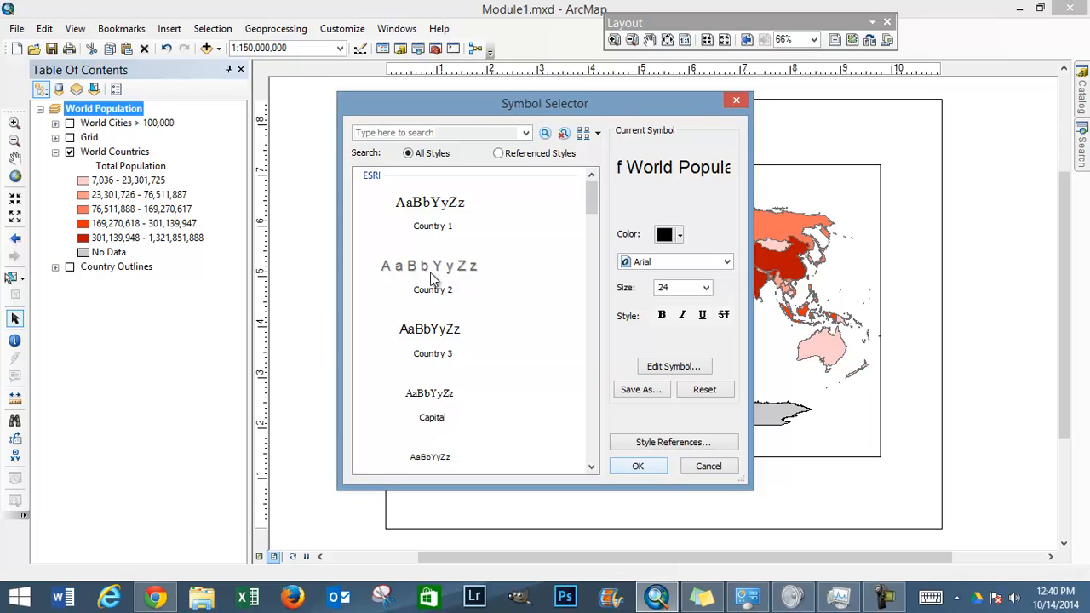
{"action": "left_click", "coordinate": [646, 466]}
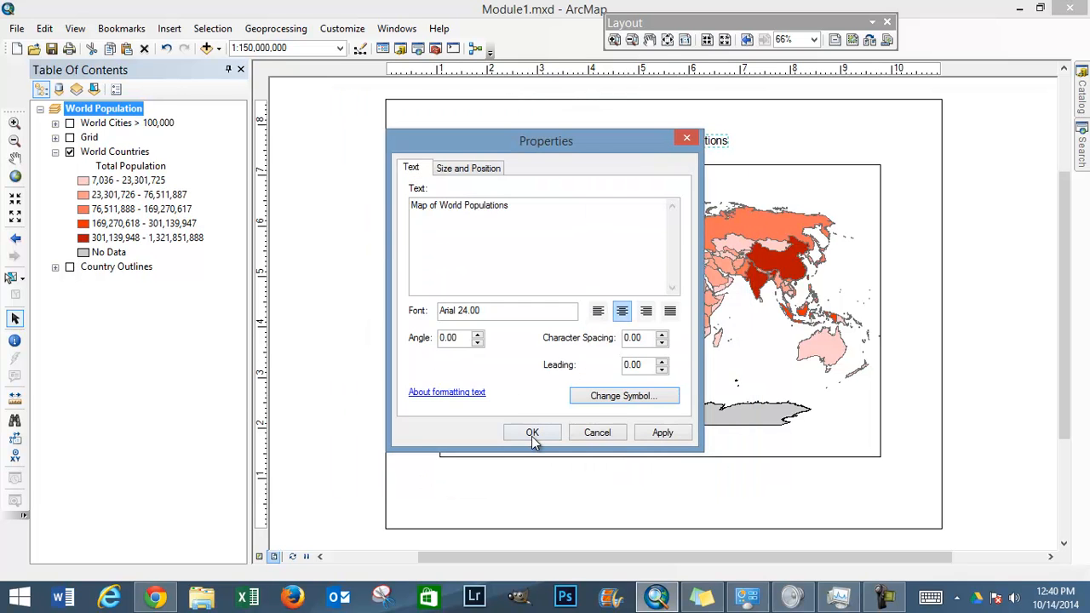
{"action": "left_click", "coordinate": [533, 435]}
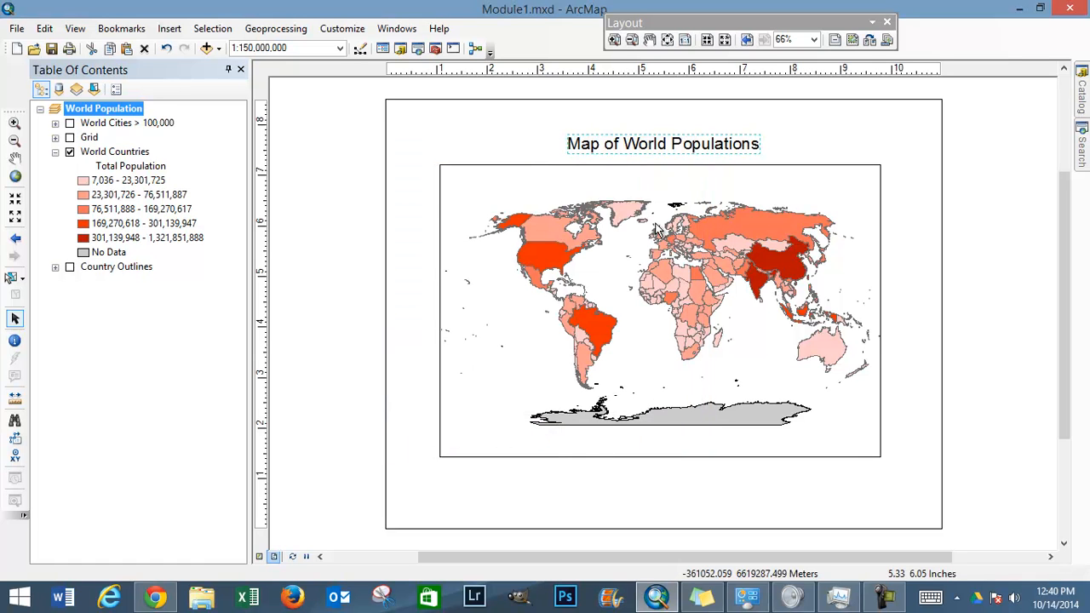
{"action": "left_click_drag", "start_coordinate": [678, 141], "coordinate": [683, 116]}
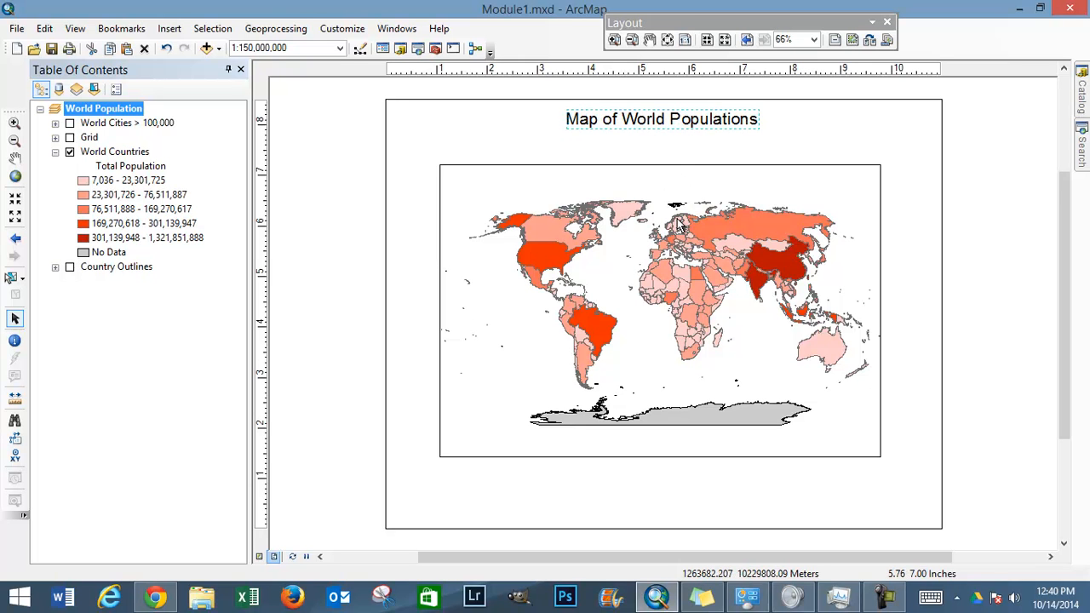
Step: Enlarge the data frame to about 9.1 by 6 inches and shift it up to just below the title
{"action": "left_click", "coordinate": [441, 168]}
{"action": "left_click_drag", "start_coordinate": [439, 164], "coordinate": [420, 145]}
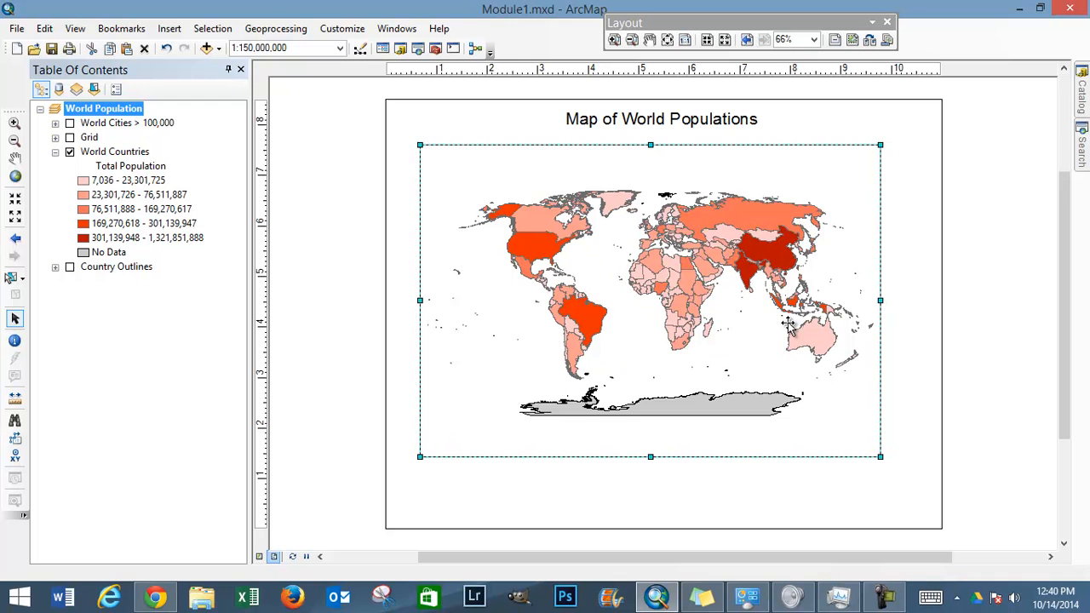
{"action": "key", "text": "Up"}
{"action": "key", "text": "Right"}
{"action": "key", "text": "Right"}
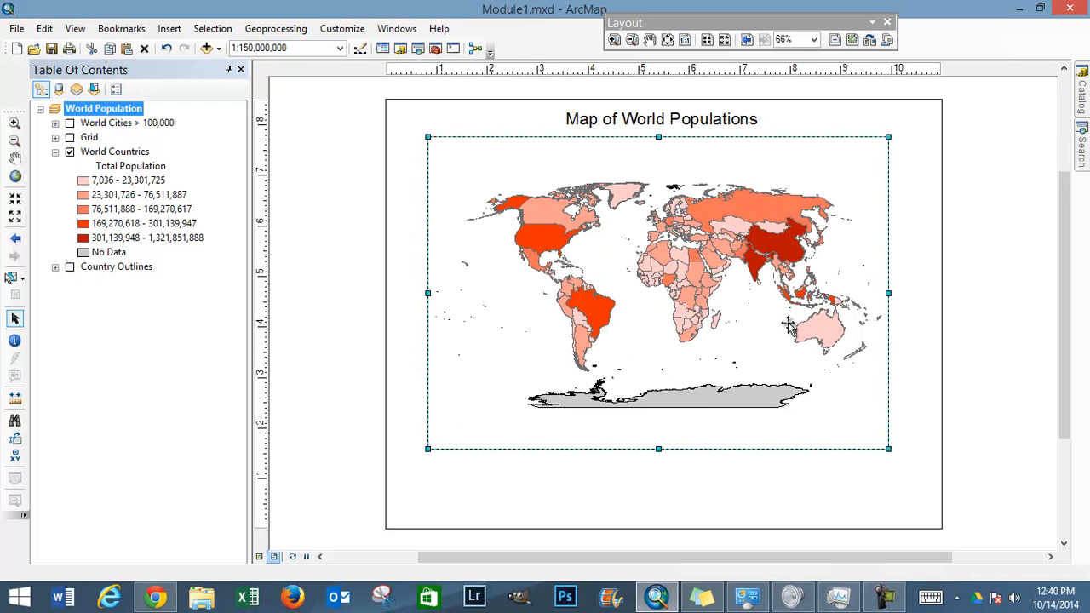
{"action": "key", "text": "Left"}
{"action": "left_click_drag", "start_coordinate": [658, 449], "coordinate": [656, 438]}
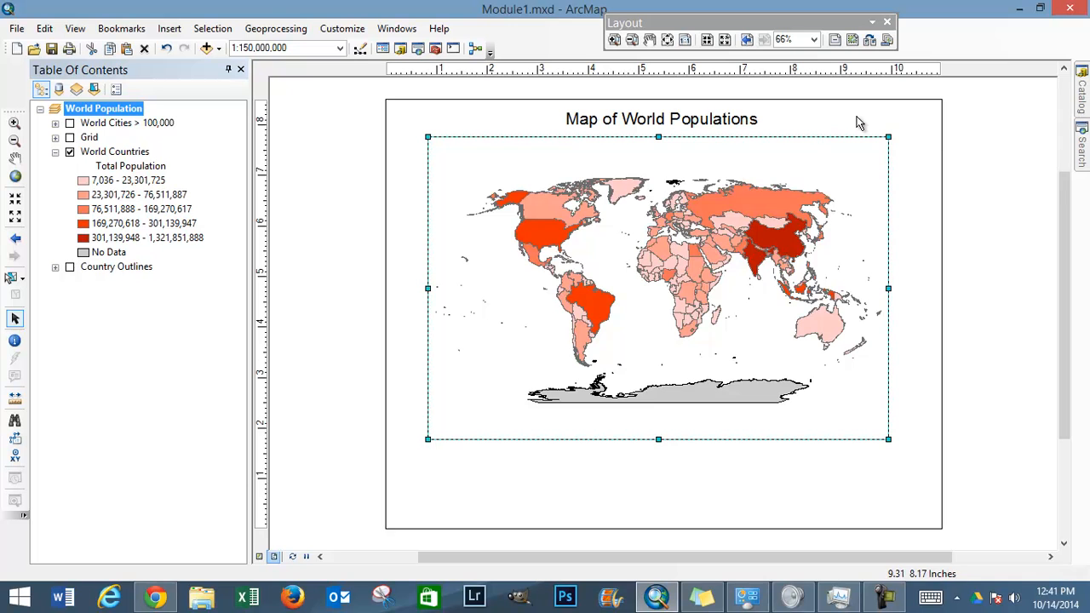
{"action": "left_click", "coordinate": [922, 230]}
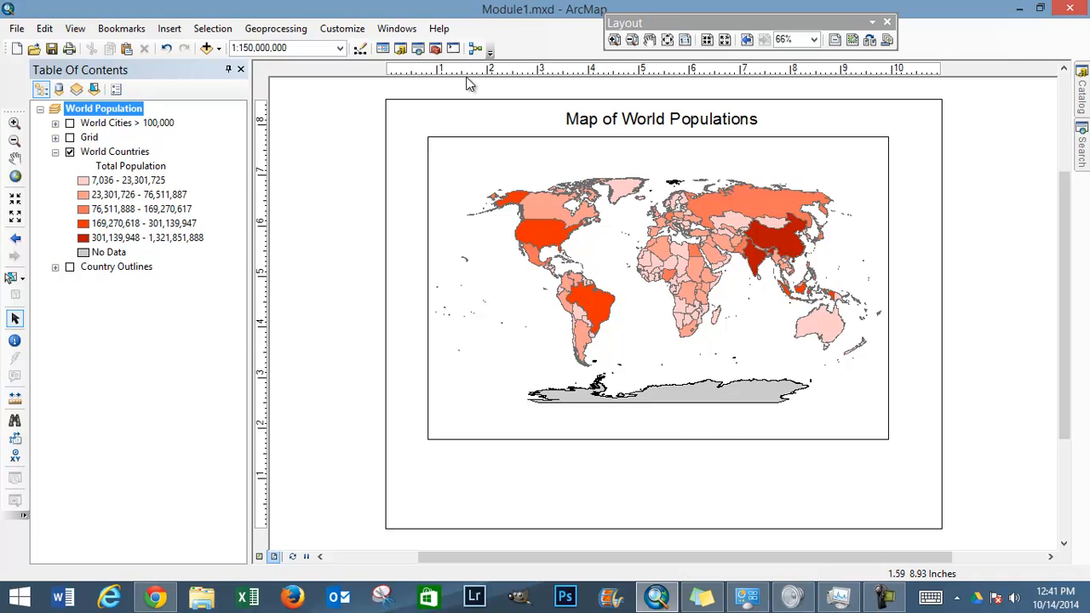
Step: Insert a neatline around all elements with a Double Line border and no background
{"action": "left_click", "coordinate": [170, 28]}
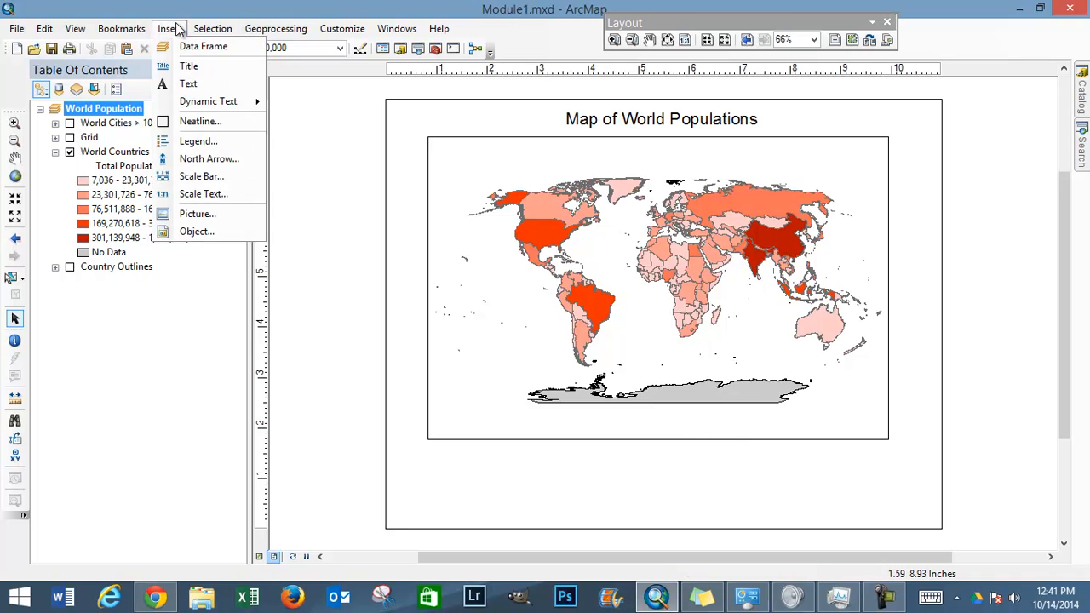
{"action": "left_click", "coordinate": [196, 121]}
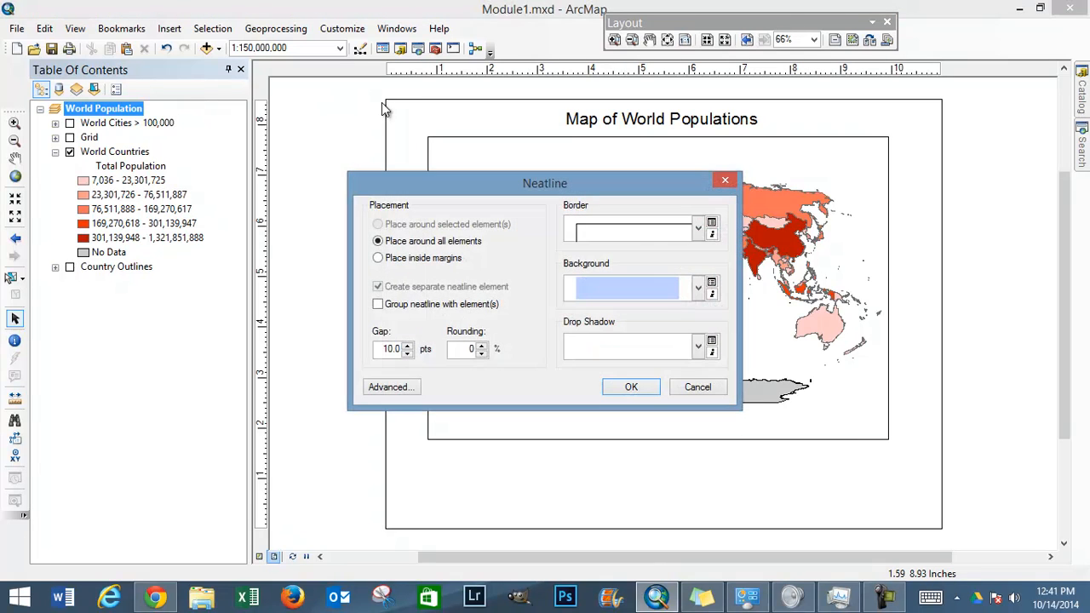
{"action": "left_click", "coordinate": [697, 229]}
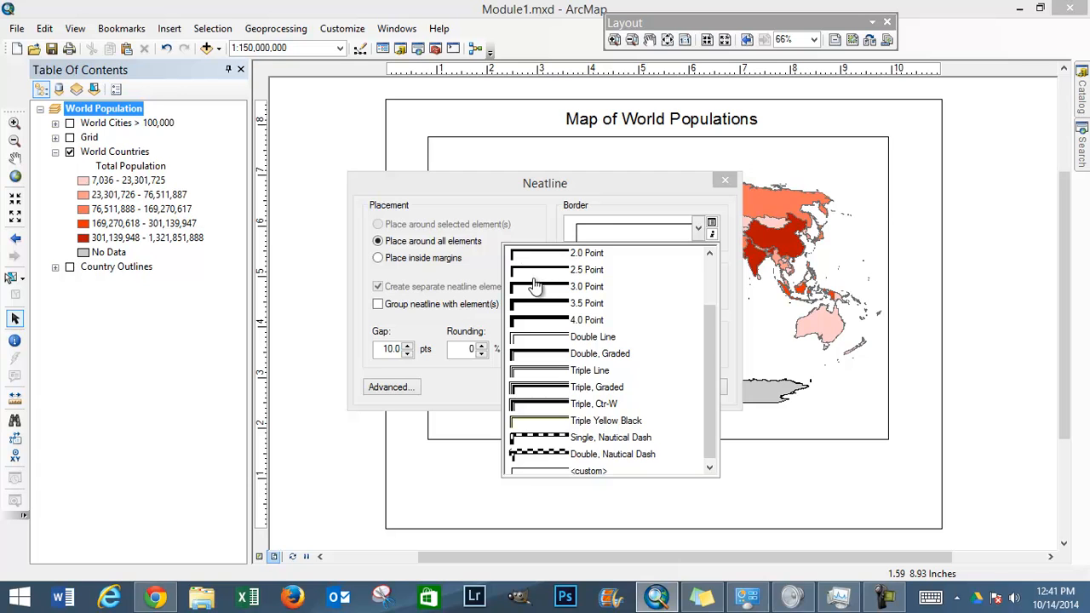
{"action": "left_click", "coordinate": [552, 339]}
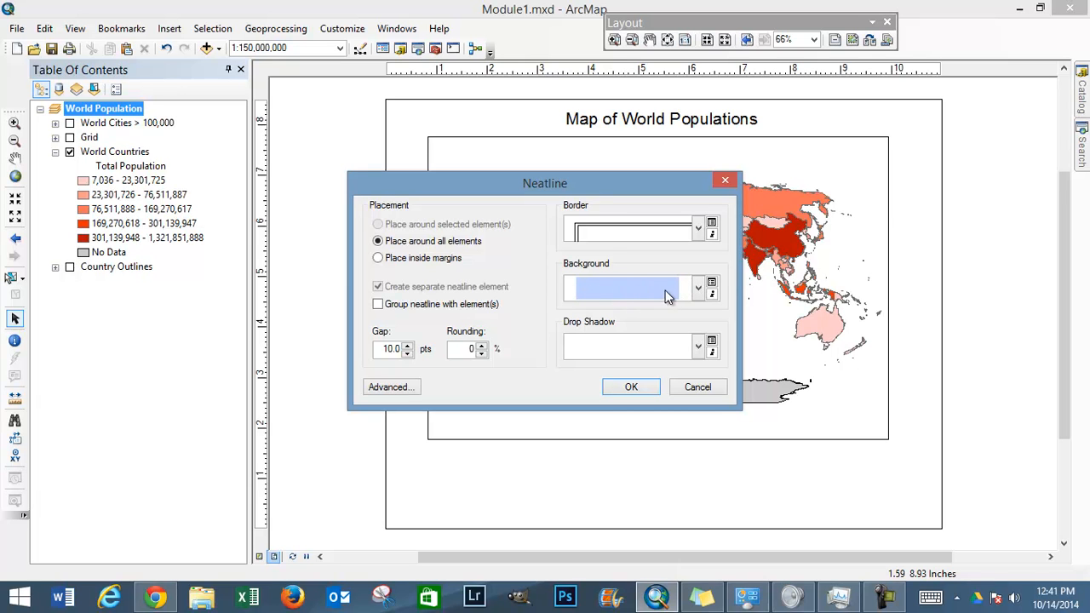
{"action": "left_click", "coordinate": [699, 290]}
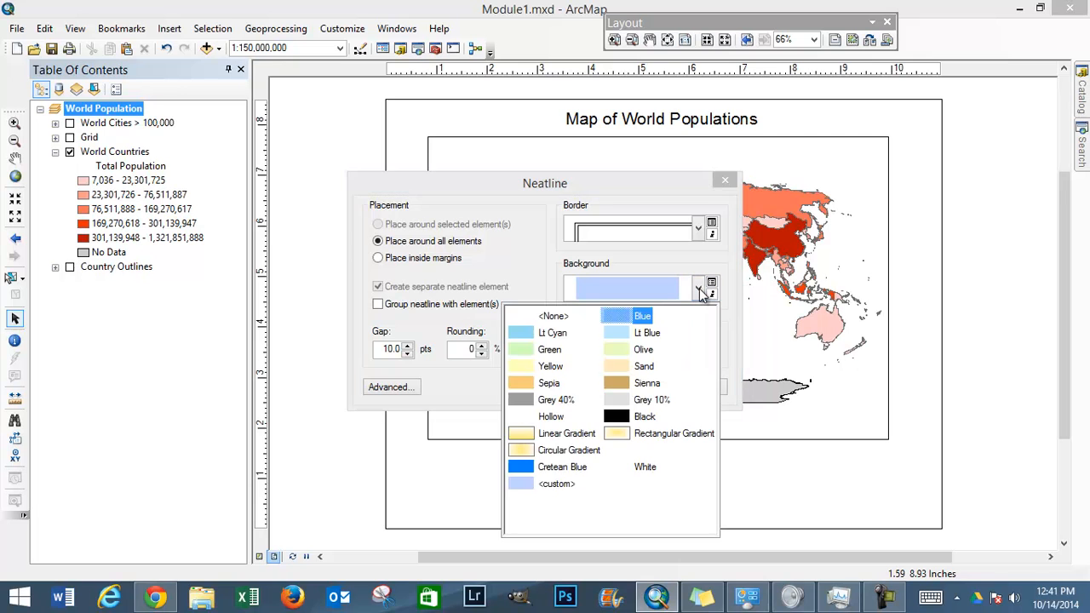
{"action": "left_click", "coordinate": [554, 317]}
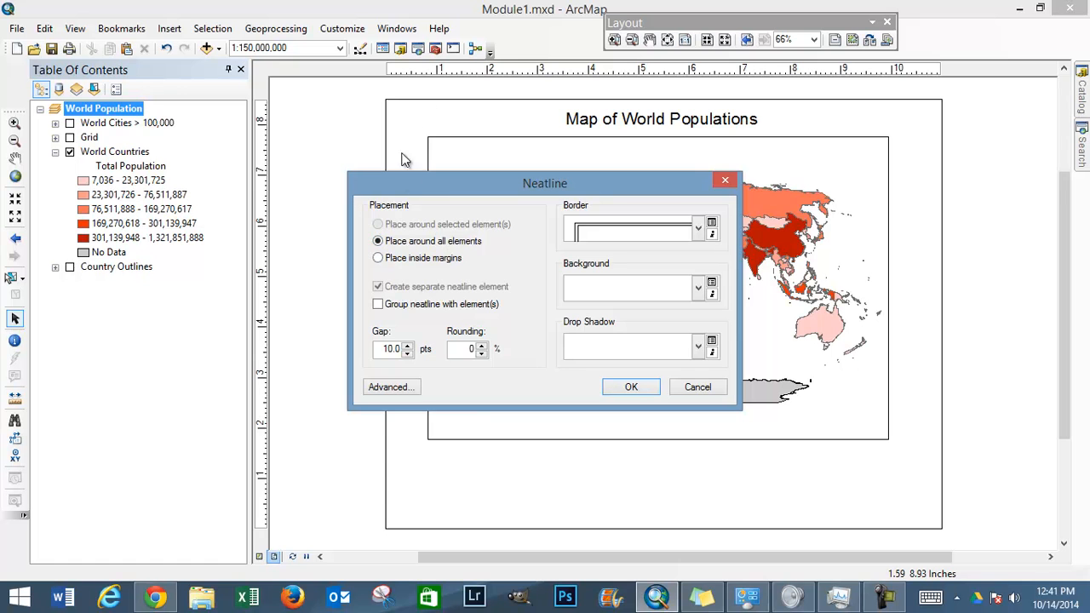
{"action": "left_click", "coordinate": [631, 387]}
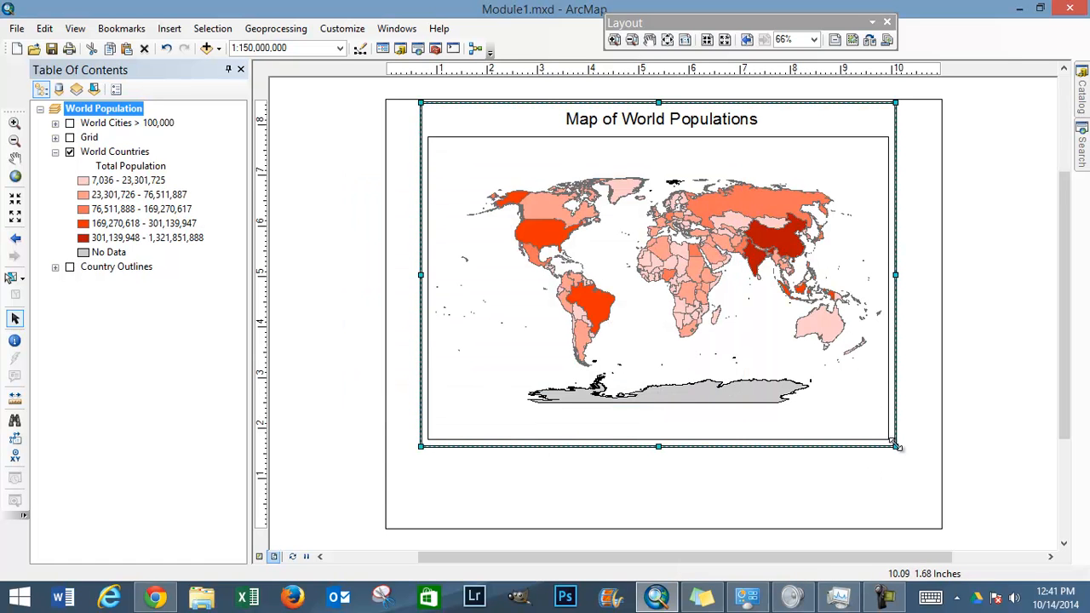
Step: Resize the neatline to about 10.5 by 8.1 inches so it runs just inside the page edges
{"action": "left_click_drag", "start_coordinate": [896, 447], "coordinate": [928, 523]}
{"action": "left_click_drag", "start_coordinate": [419, 307], "coordinate": [398, 309]}
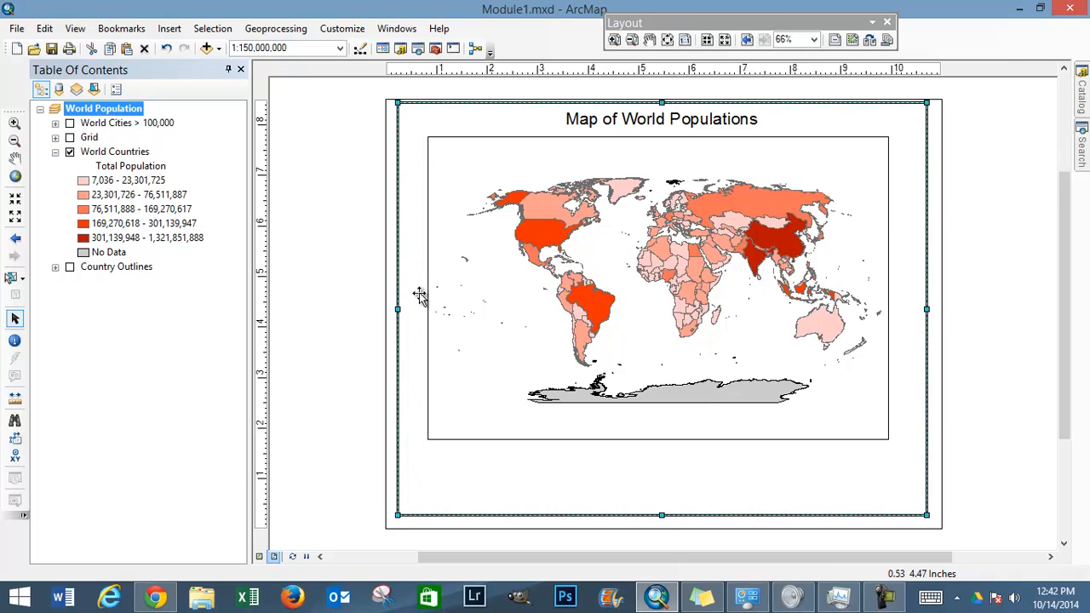
{"action": "left_click_drag", "start_coordinate": [662, 101], "coordinate": [661, 107]}
Step: Nudge the map title three increments down and then back up
{"action": "left_click", "coordinate": [660, 124]}
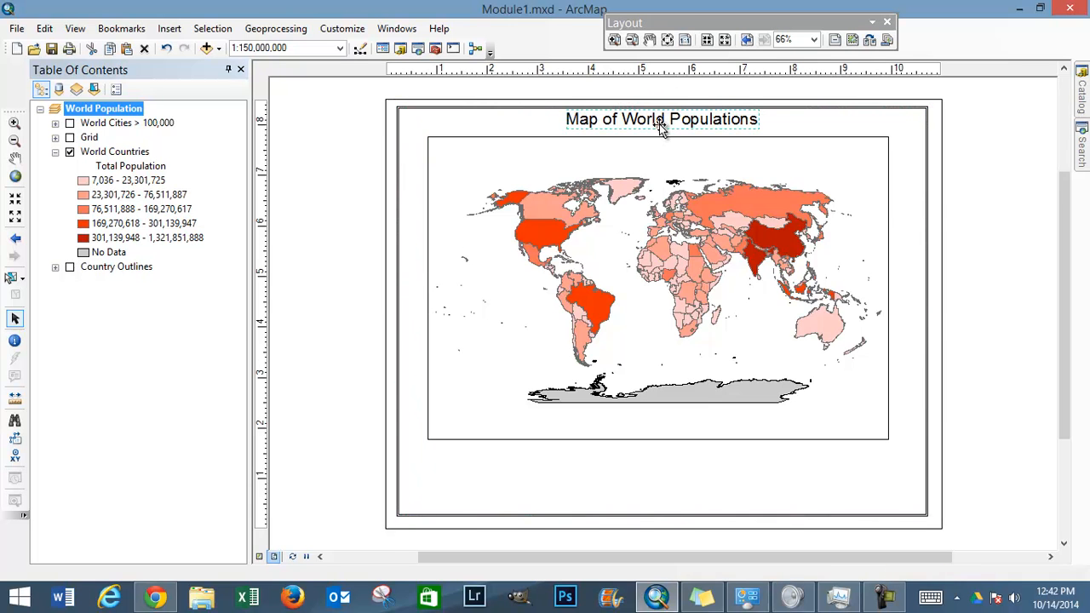
{"action": "key", "text": "Down"}
{"action": "key", "text": "Down"}
{"action": "key", "text": "Down"}
{"action": "key", "text": "Down"}
{"action": "key", "text": "Down"}
{"action": "key", "text": "Down"}
{"action": "key", "text": "Down"}
{"action": "key", "text": "Down"}
{"action": "key", "text": "Down"}
{"action": "key", "text": "Down"}
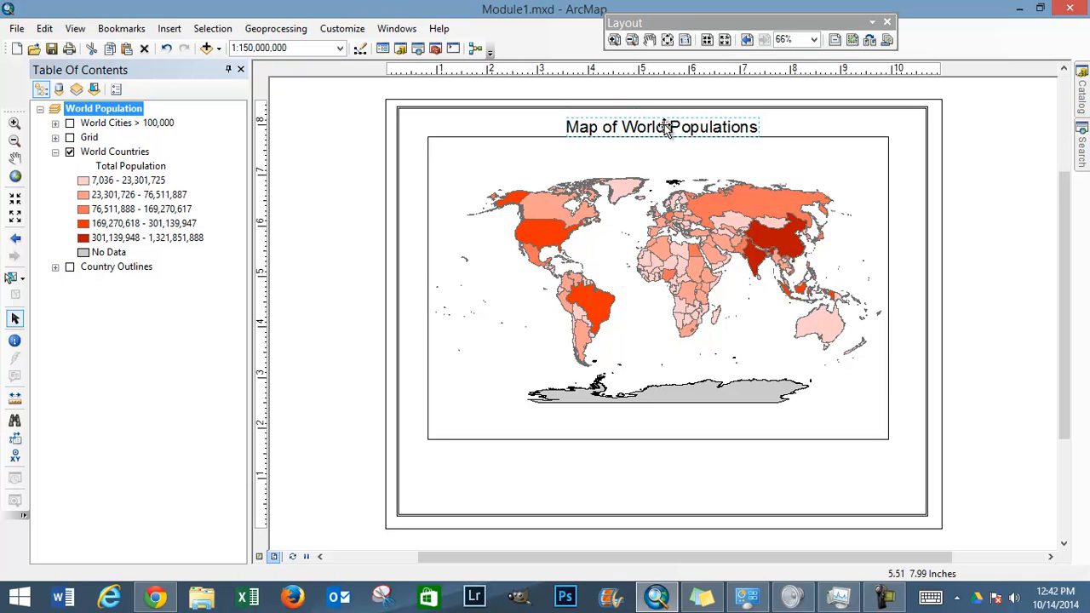
{"action": "key", "text": "Up"}
{"action": "key", "text": "Up"}
{"action": "key", "text": "Up"}
{"action": "key", "text": "Up"}
{"action": "key", "text": "Up"}
{"action": "key", "text": "Up"}
{"action": "key", "text": "Up"}
{"action": "key", "text": "Up"}
{"action": "key", "text": "Up"}
Step: Move the map title slightly down so it sits midway between the neatline and the data frame
{"action": "left_click", "coordinate": [672, 146]}
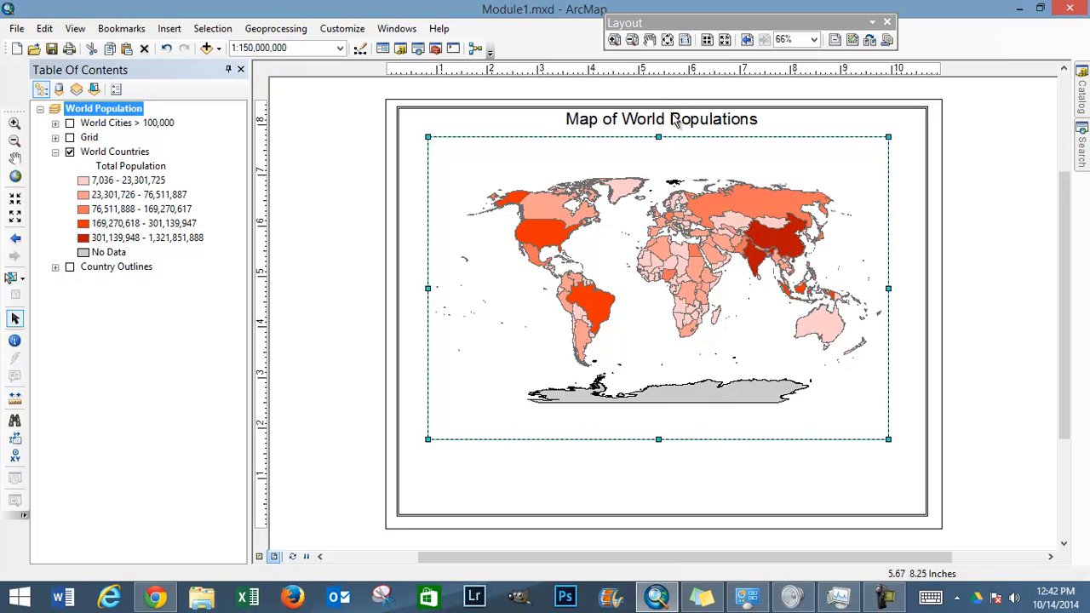
{"action": "left_click", "coordinate": [675, 121]}
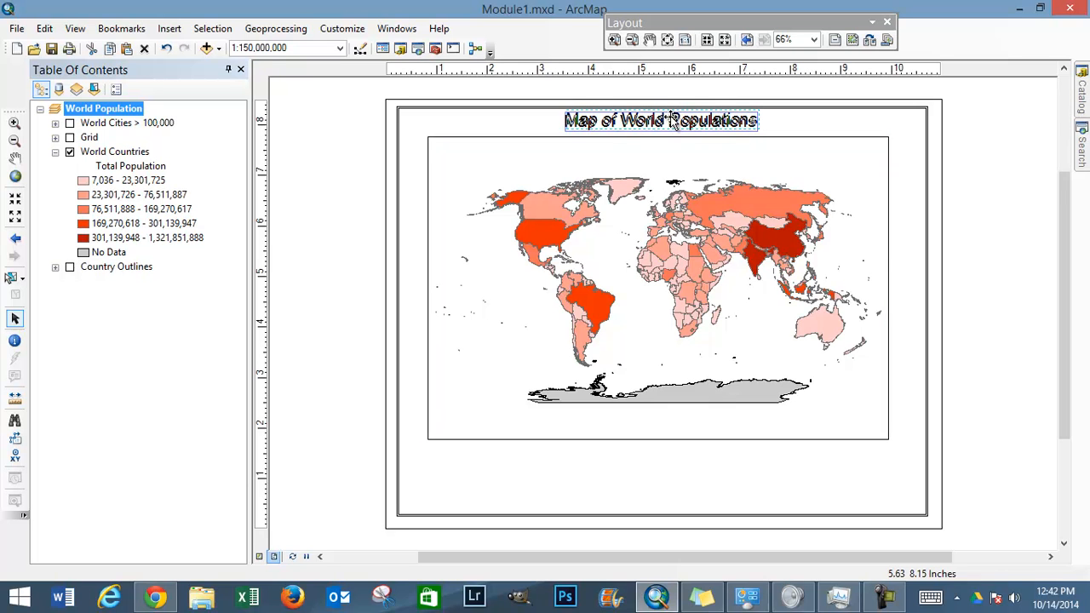
{"action": "left_click_drag", "start_coordinate": [671, 118], "coordinate": [698, 125]}
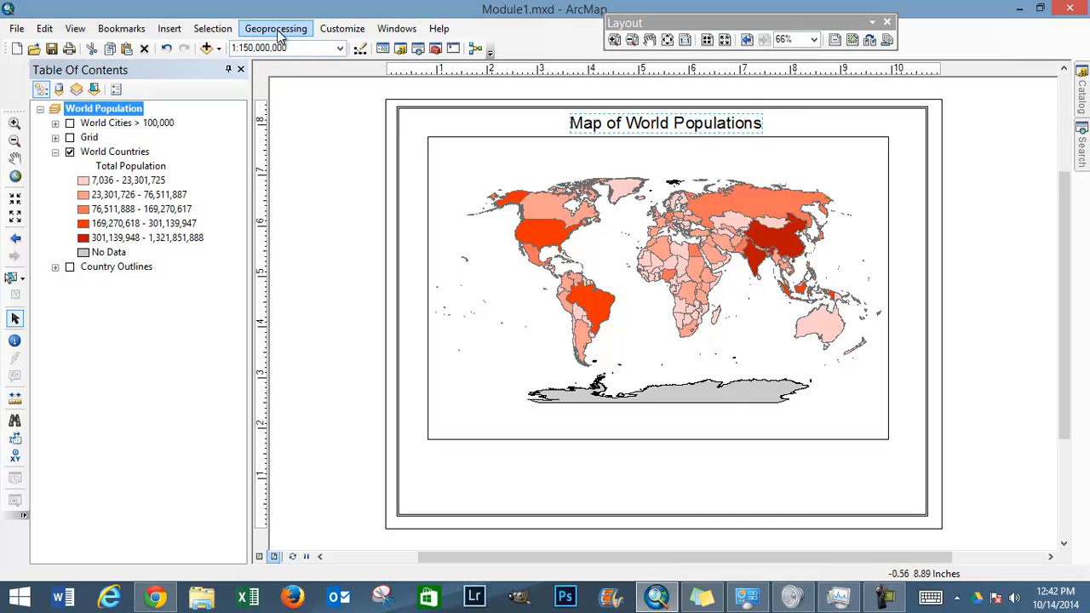
Step: Insert a text element and place it in the empty area below the data frame
{"action": "left_click", "coordinate": [170, 28]}
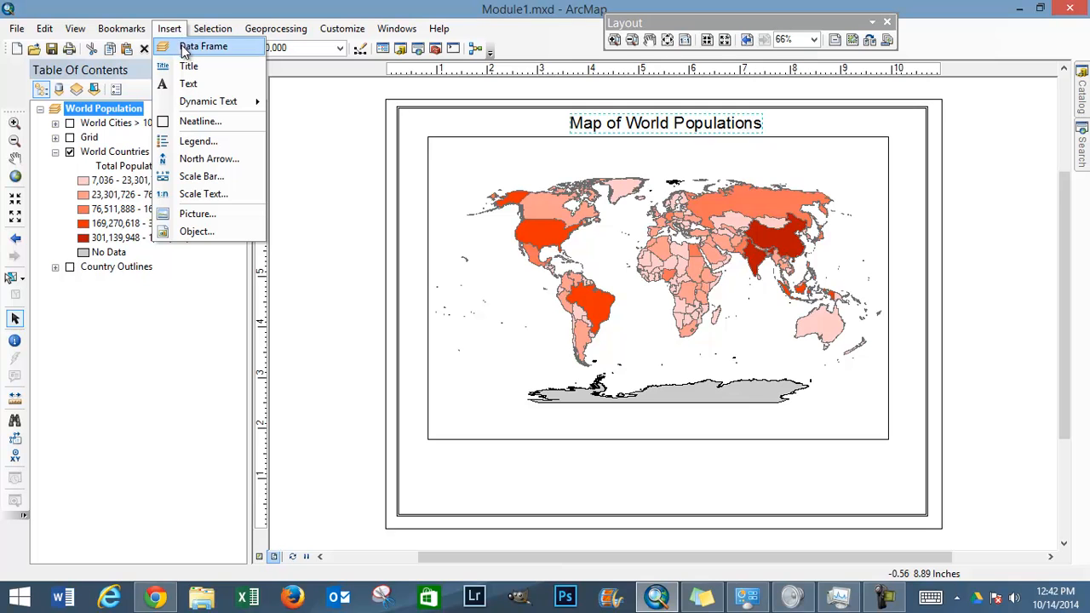
{"action": "left_click", "coordinate": [186, 84]}
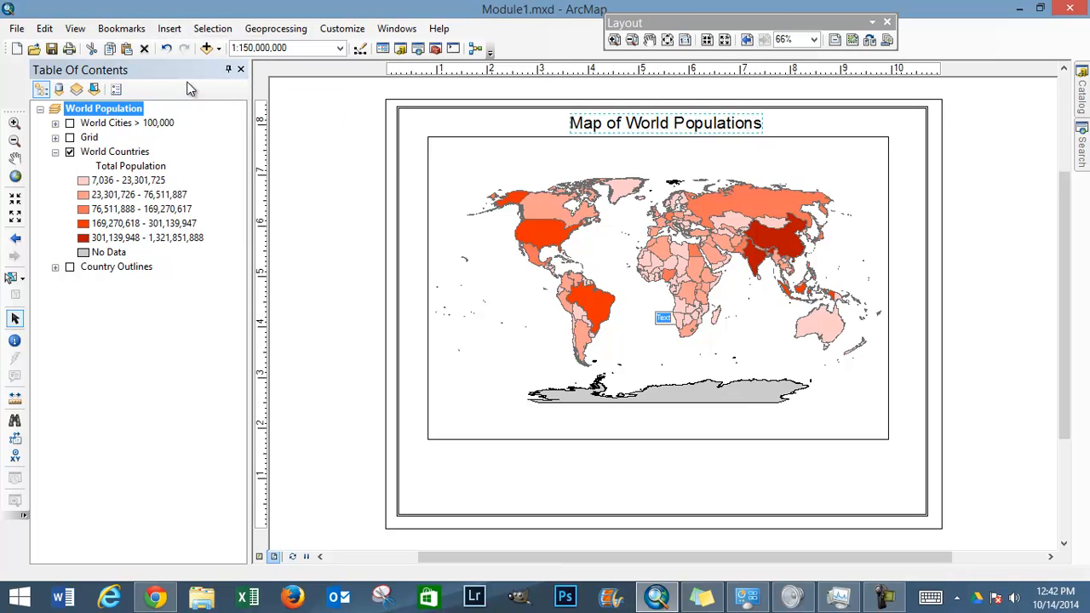
{"action": "left_click", "coordinate": [662, 321]}
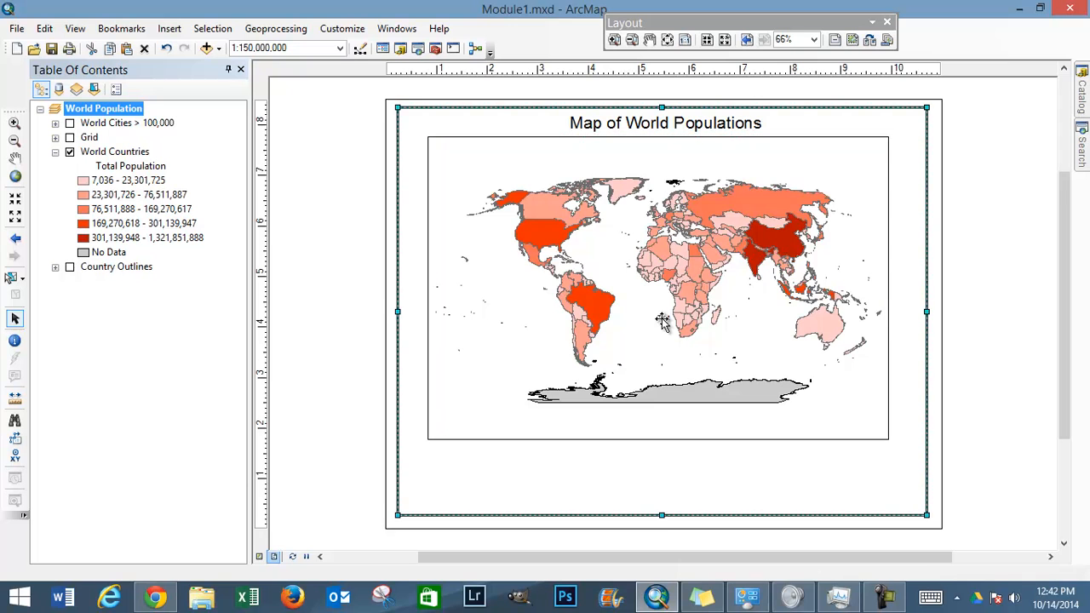
{"action": "left_click", "coordinate": [378, 329]}
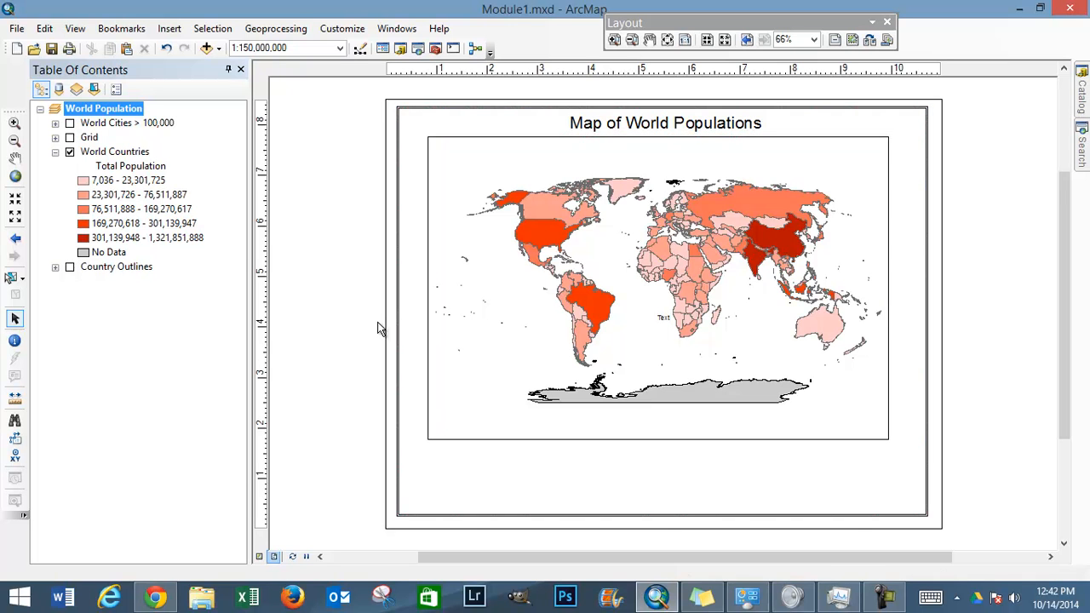
{"action": "left_click", "coordinate": [663, 320]}
{"action": "left_click_drag", "start_coordinate": [598, 386], "coordinate": [555, 469]}
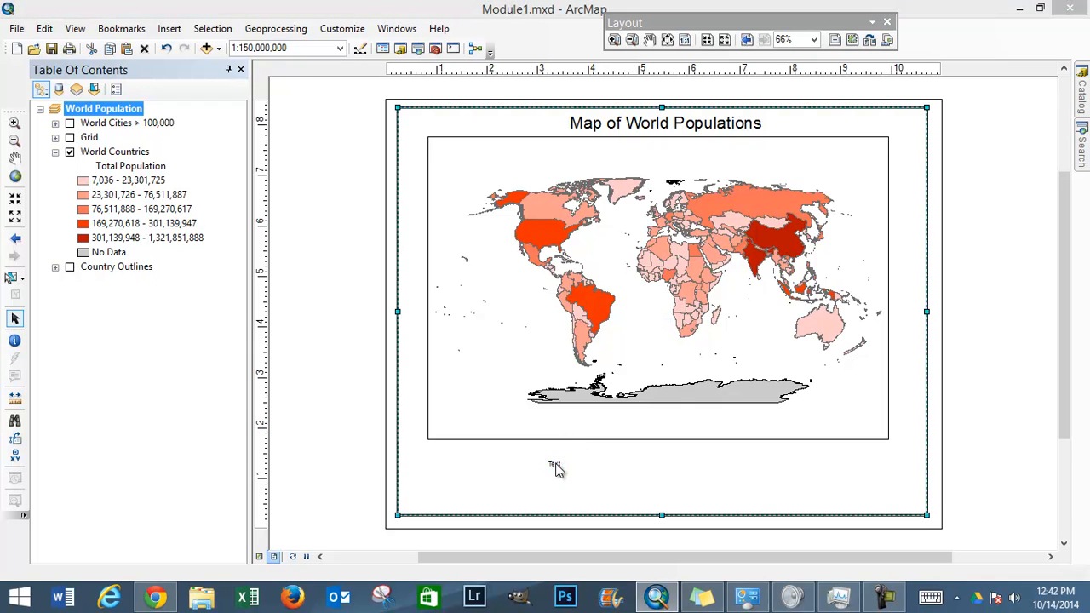
Step: View the new text element's properties without changing them, and delete the element from the layout
{"action": "double_click", "coordinate": [555, 468]}
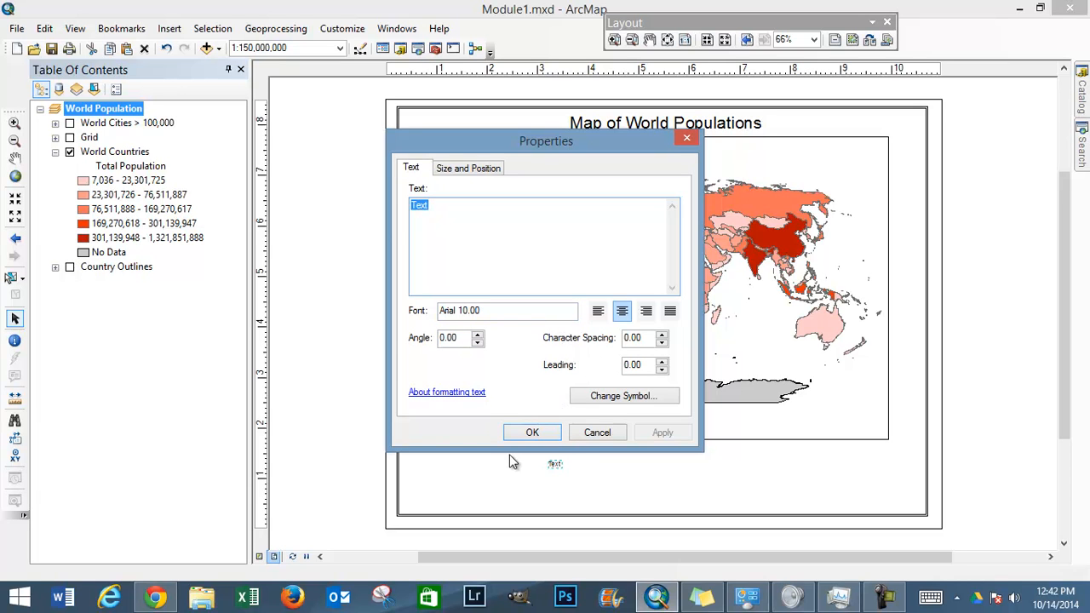
{"action": "left_click", "coordinate": [598, 434]}
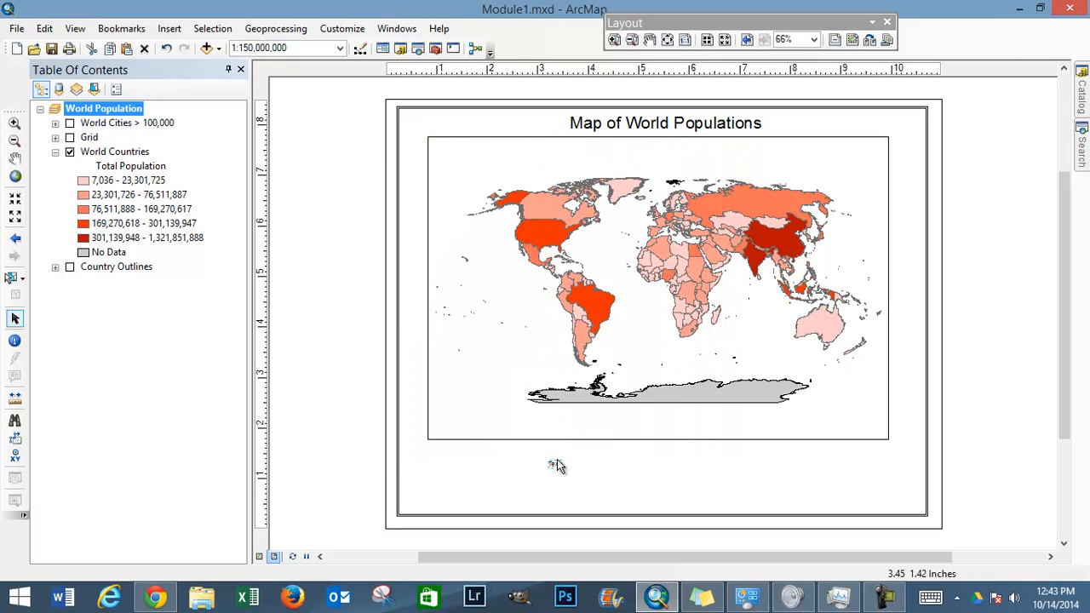
{"action": "left_click", "coordinate": [558, 468]}
{"action": "left_click", "coordinate": [554, 465]}
{"action": "left_click", "coordinate": [554, 466]}
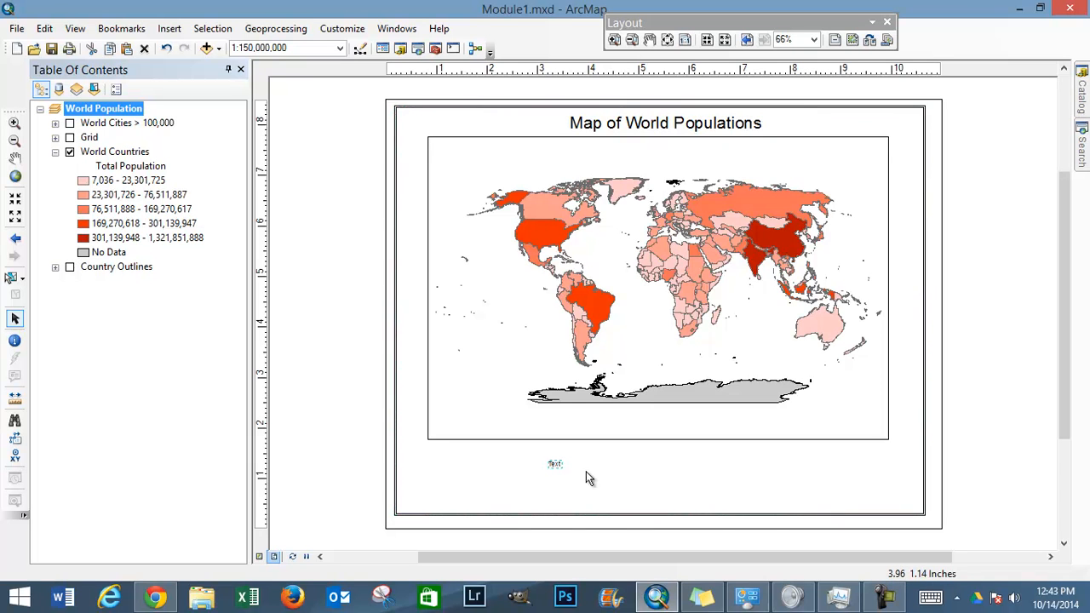
{"action": "key", "text": "Delete"}
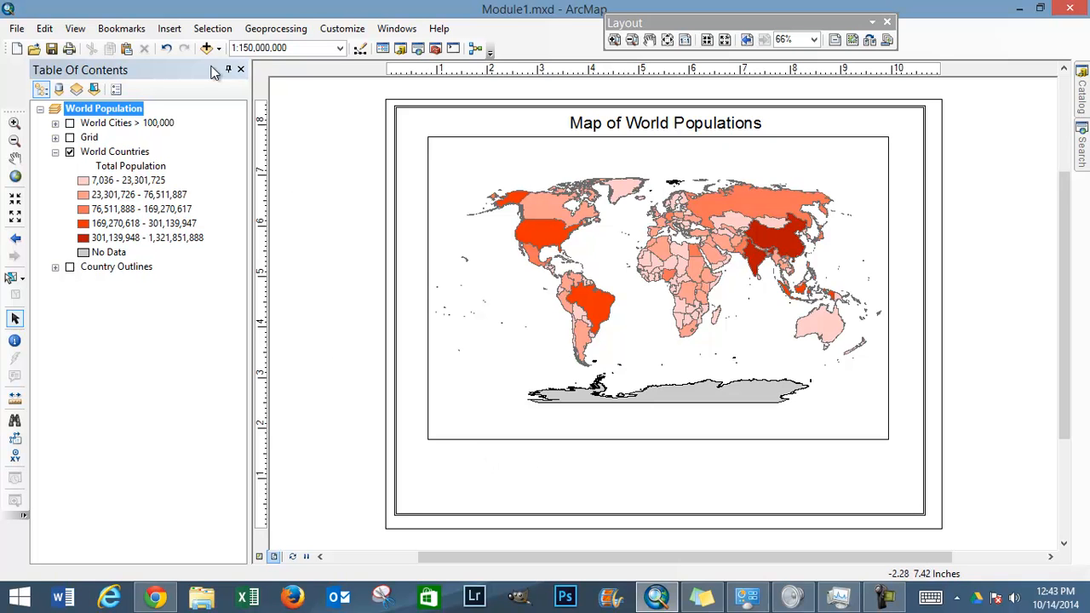
Step: Insert an Author dynamic text element and delete it from the layout again
{"action": "left_click", "coordinate": [171, 31]}
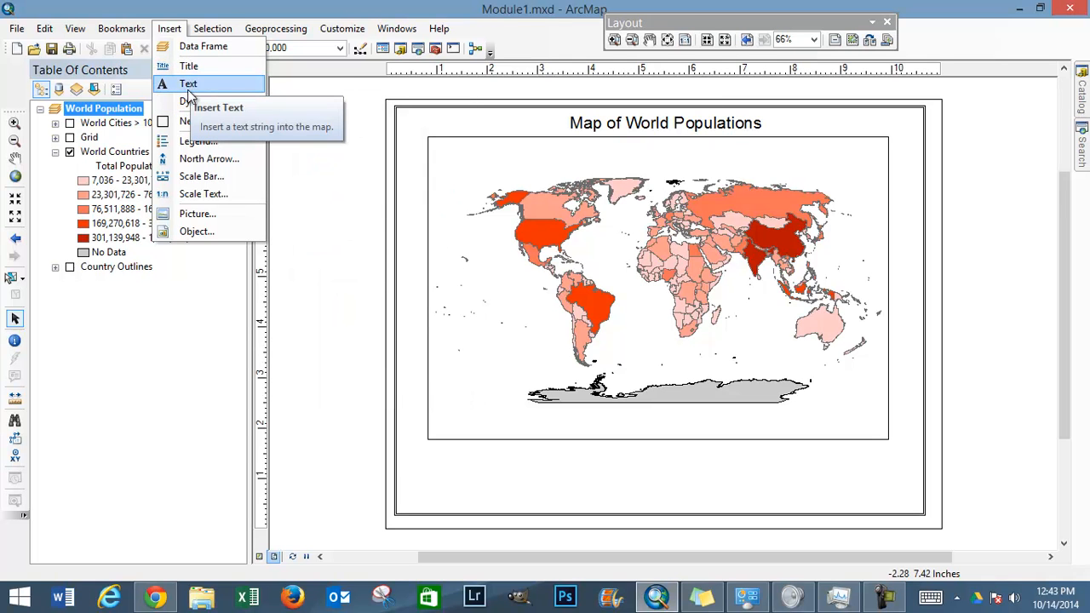
{"action": "mouse_move", "coordinate": [184, 101]}
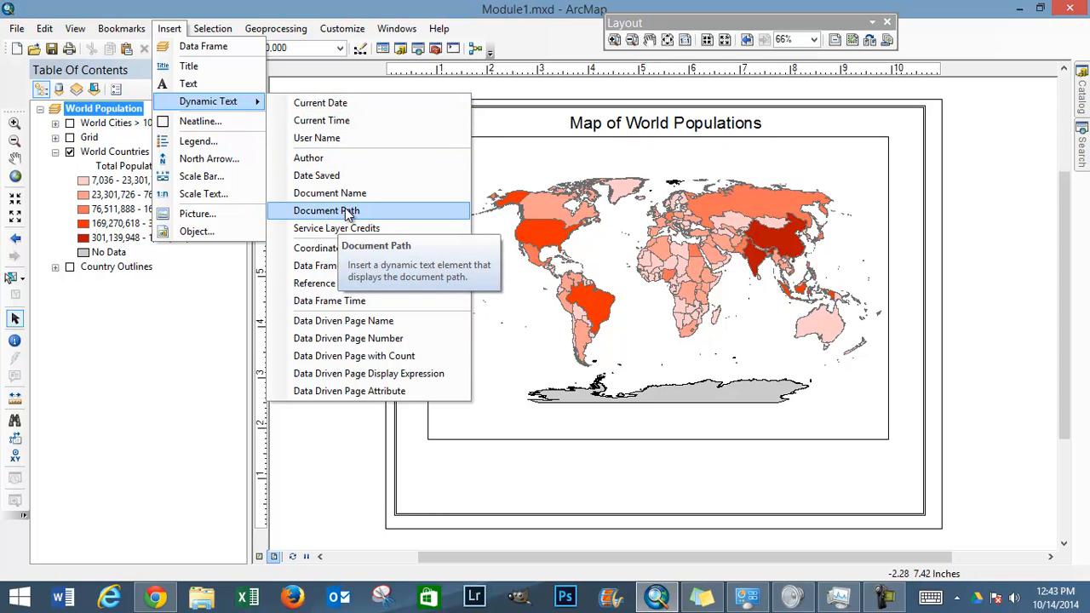
{"action": "left_click", "coordinate": [350, 157]}
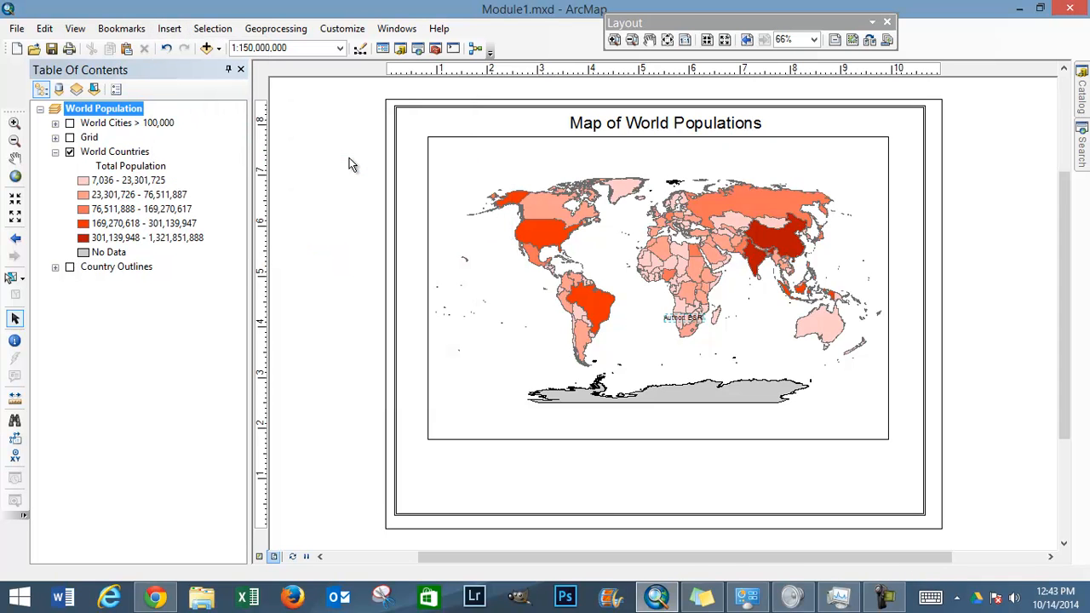
{"action": "left_click", "coordinate": [679, 317]}
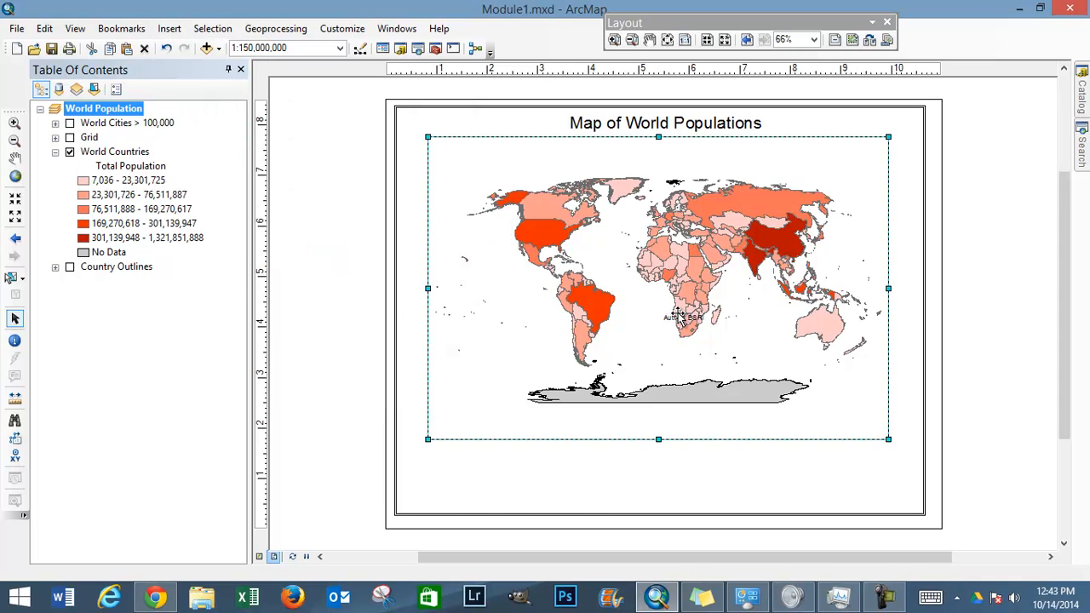
{"action": "left_click", "coordinate": [679, 317]}
{"action": "left_click", "coordinate": [679, 317]}
{"action": "key", "text": "Delete"}
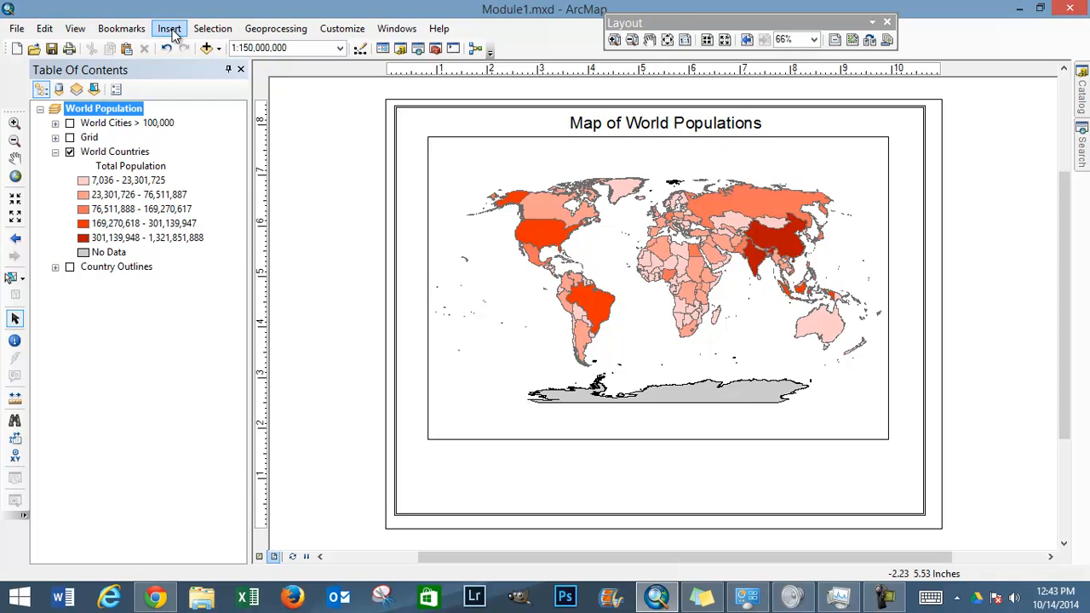
Step: Start a one-column legend that includes only the World Countries layer, adding and removing Grid as a trial
{"action": "left_click", "coordinate": [169, 31]}
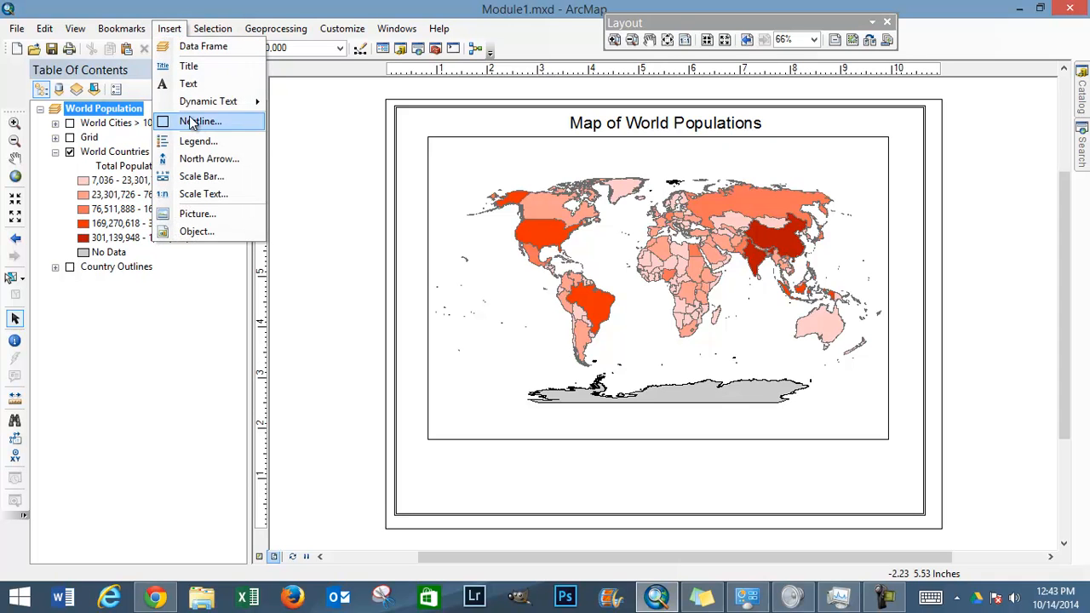
{"action": "left_click", "coordinate": [191, 141]}
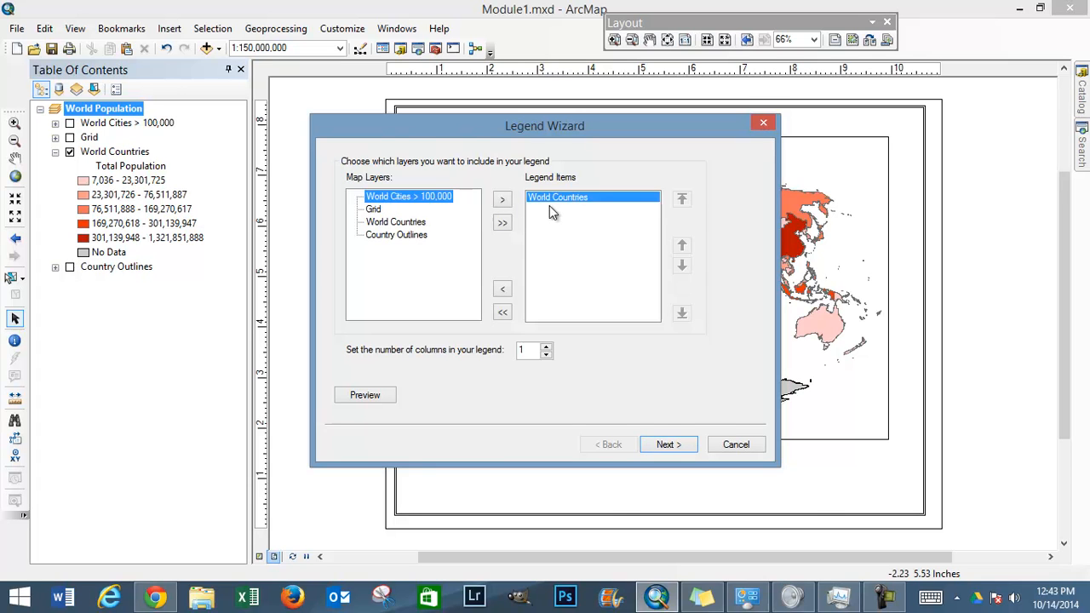
{"action": "left_click", "coordinate": [375, 211]}
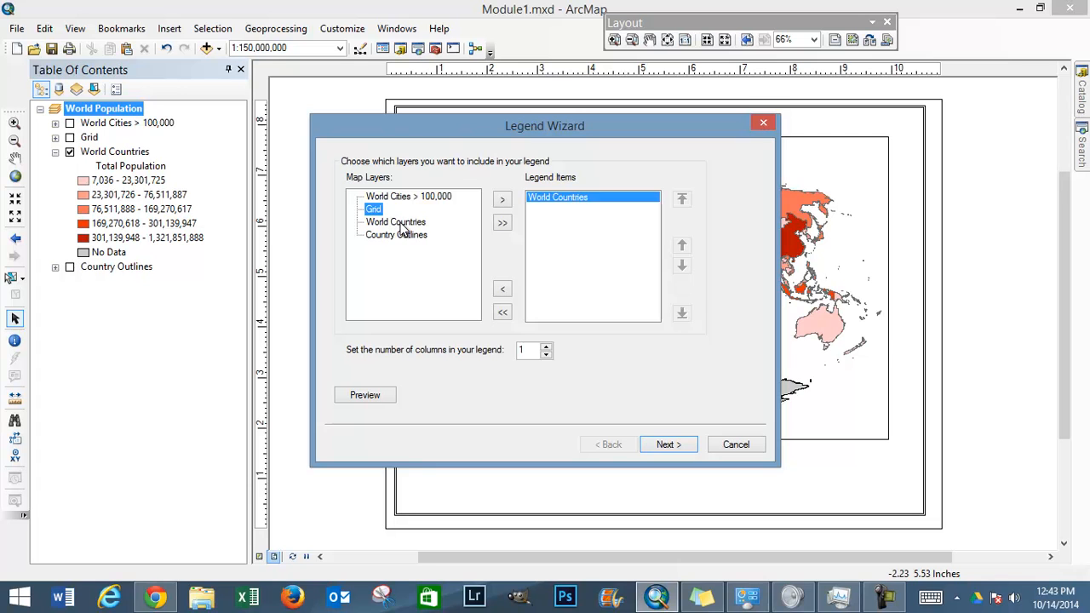
{"action": "double_click", "coordinate": [375, 210]}
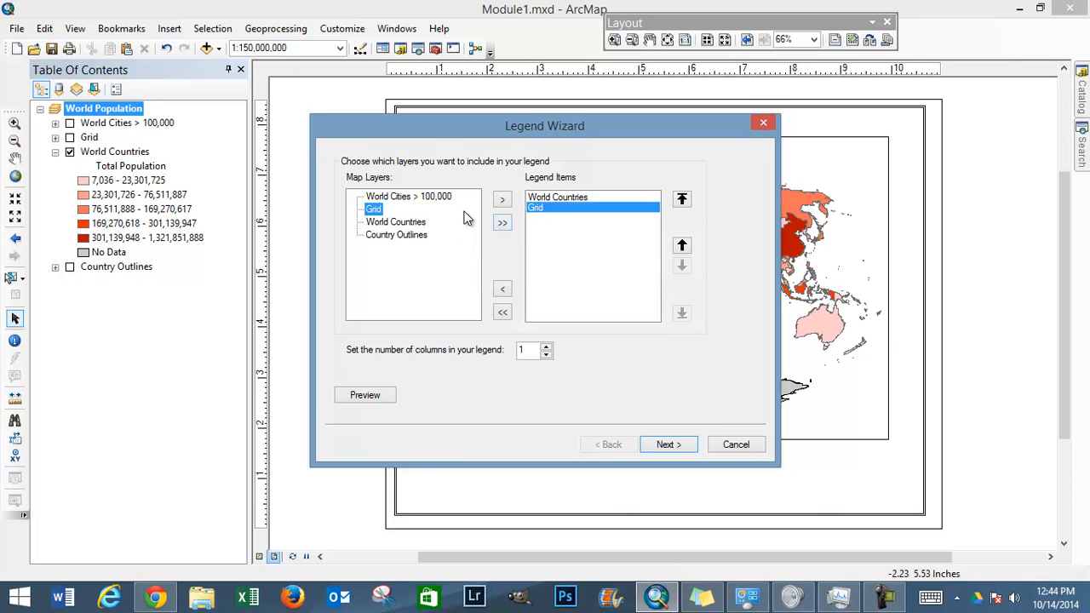
{"action": "left_click", "coordinate": [502, 291]}
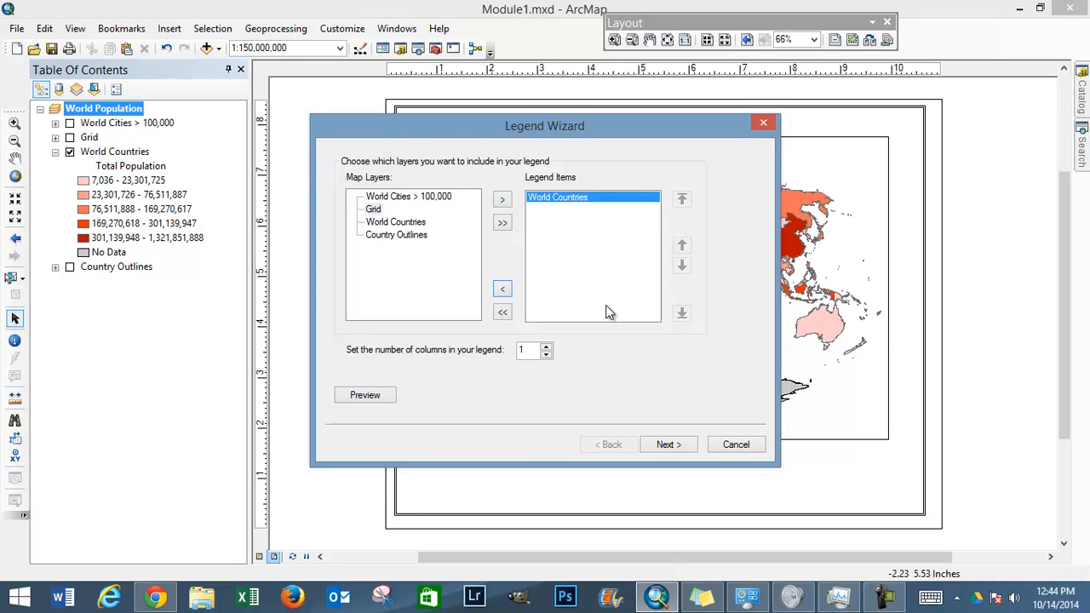
{"action": "left_click", "coordinate": [671, 447]}
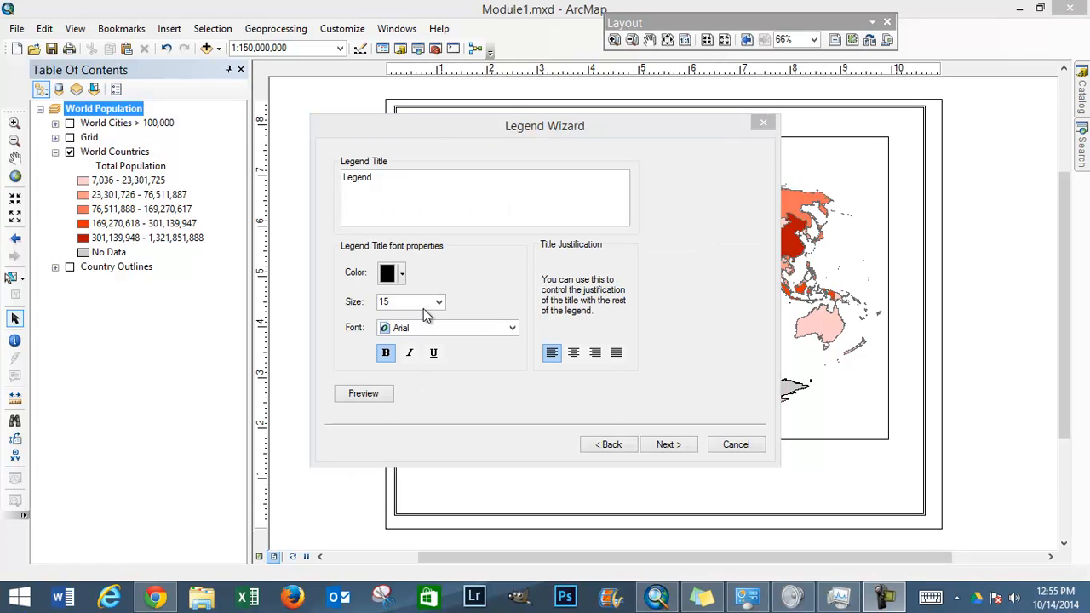
Step: Replace the legend title with "World Populations", keeping the bold 15-point Arial font
{"action": "left_click", "coordinate": [381, 178]}
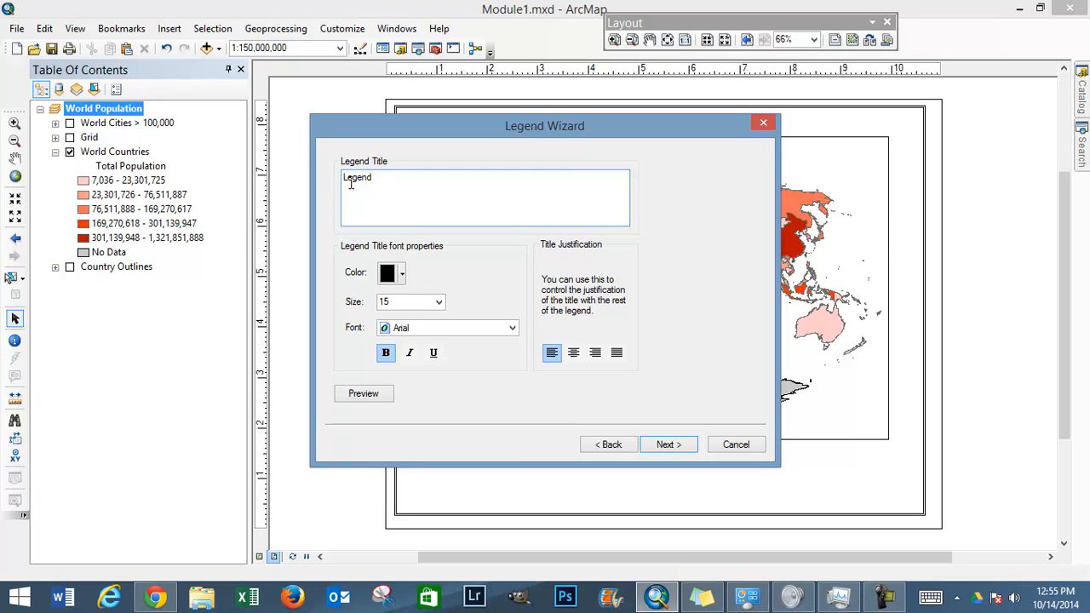
{"action": "left_click_drag", "start_coordinate": [375, 181], "coordinate": [320, 184]}
{"action": "key", "text": "Delete"}
{"action": "left_click_drag", "start_coordinate": [485, 134], "coordinate": [471, 229]}
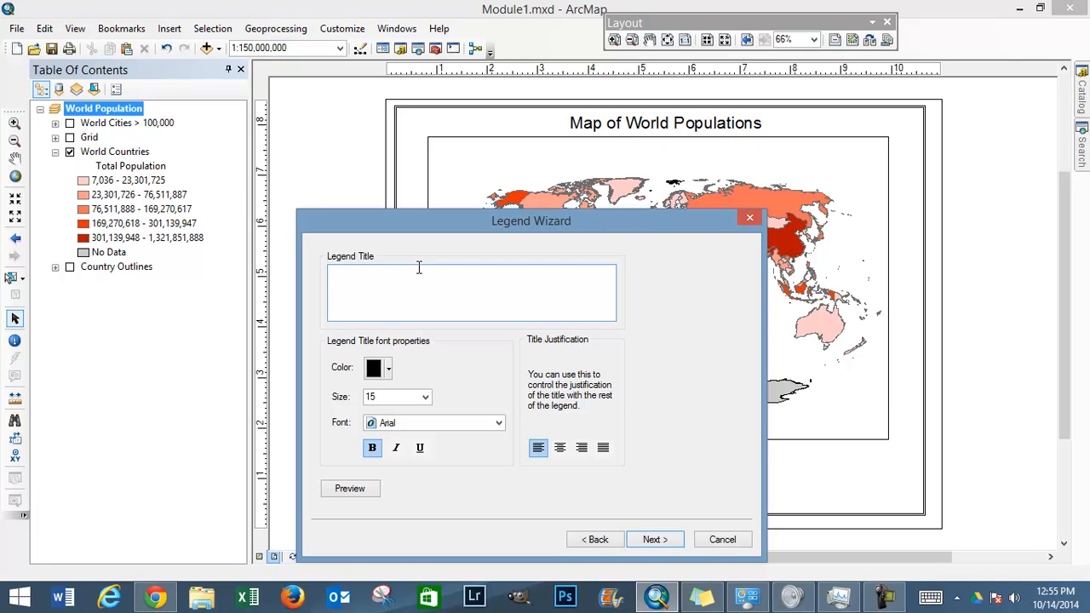
{"action": "type", "text": "Wol"}
{"action": "type", "text": "ld Populations"}
{"action": "left_click", "coordinate": [651, 540]}
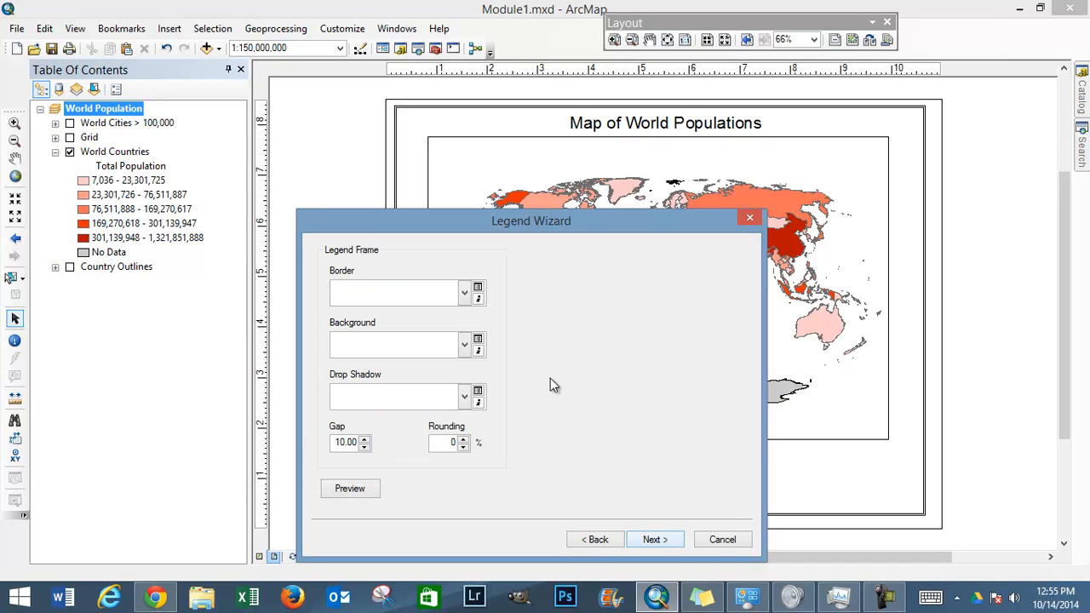
Step: Give the legend a 0.5 Point border and a Yellow background, and create it with default patches and spacing
{"action": "left_click", "coordinate": [466, 296]}
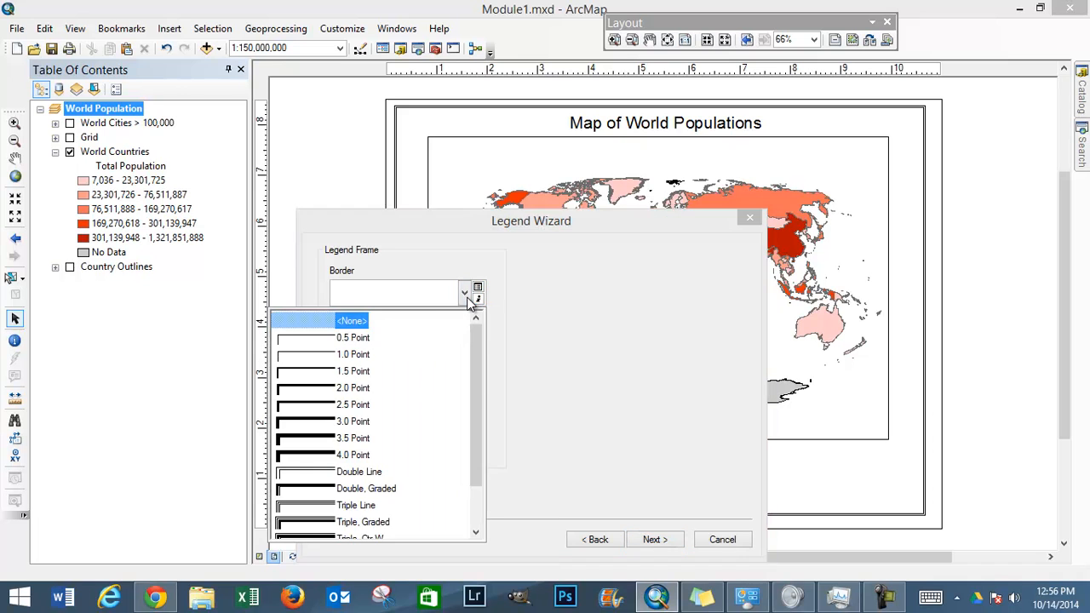
{"action": "left_click", "coordinate": [332, 335]}
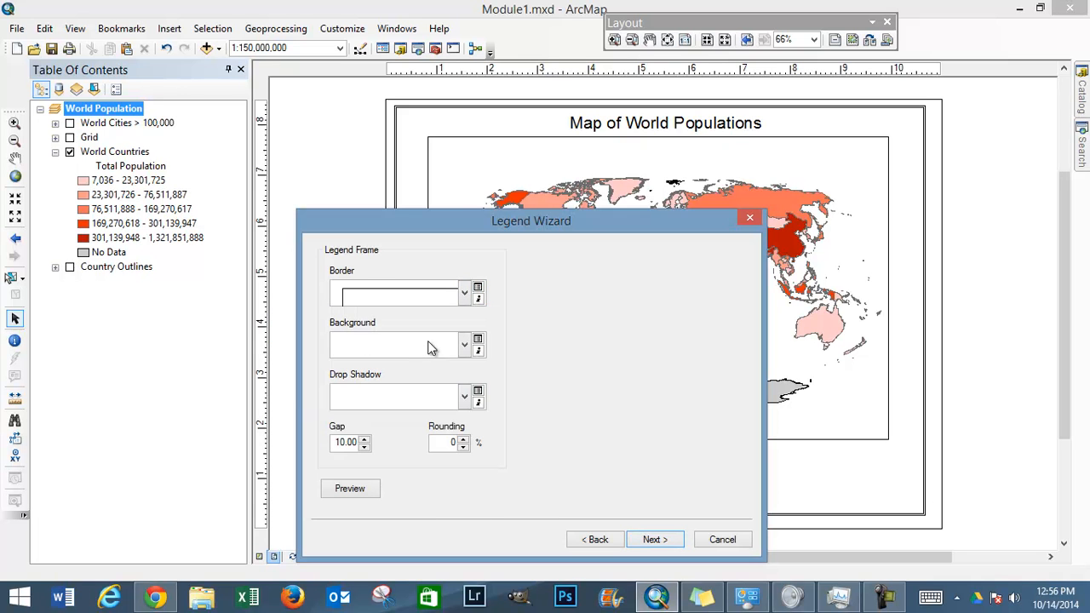
{"action": "left_click", "coordinate": [465, 346]}
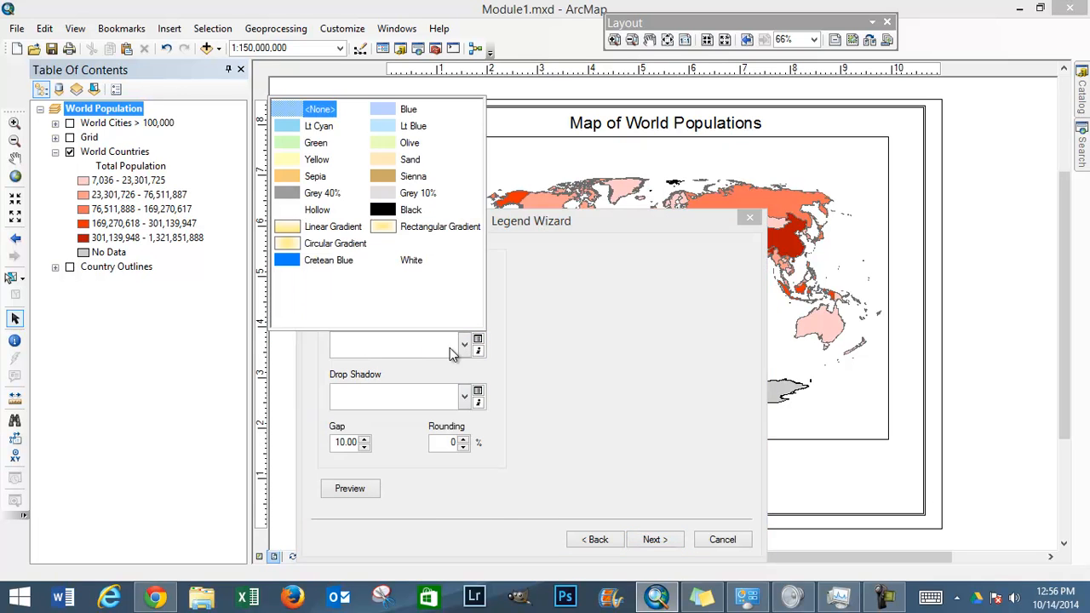
{"action": "left_click", "coordinate": [300, 162]}
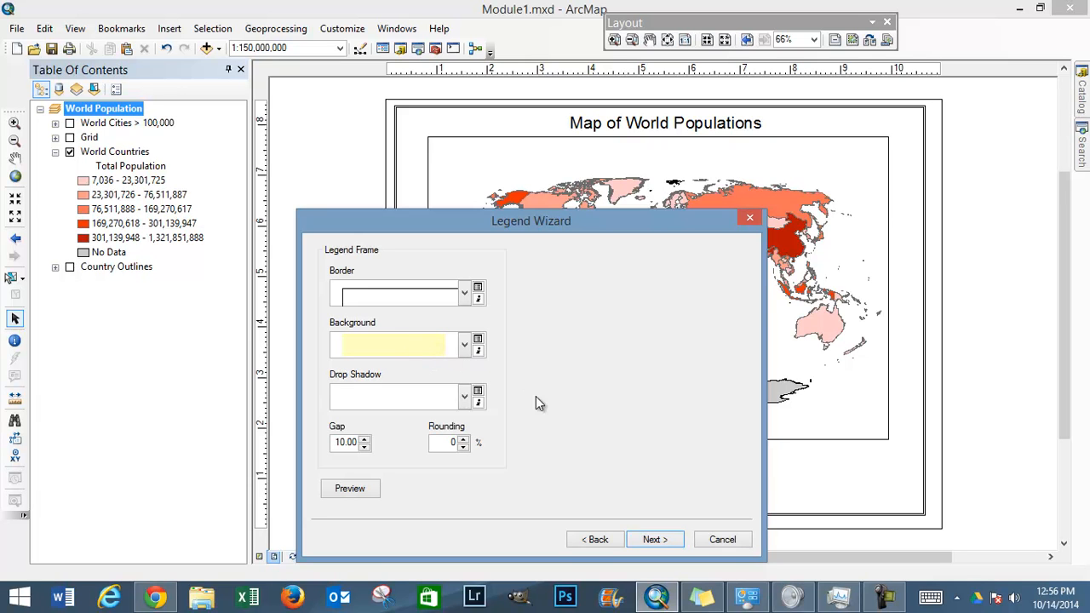
{"action": "left_click", "coordinate": [654, 540]}
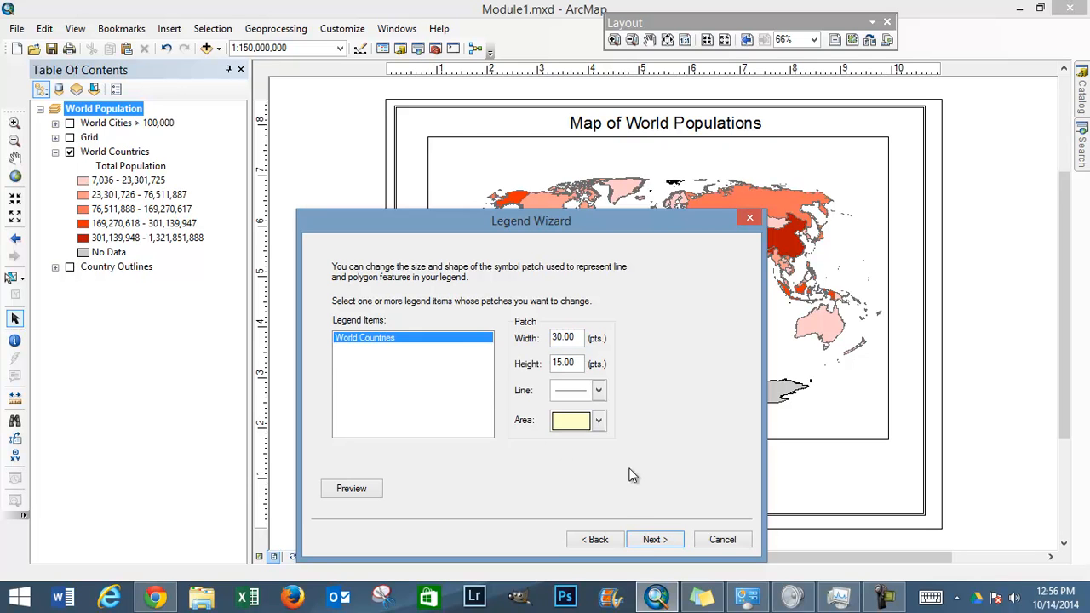
{"action": "left_click", "coordinate": [654, 540]}
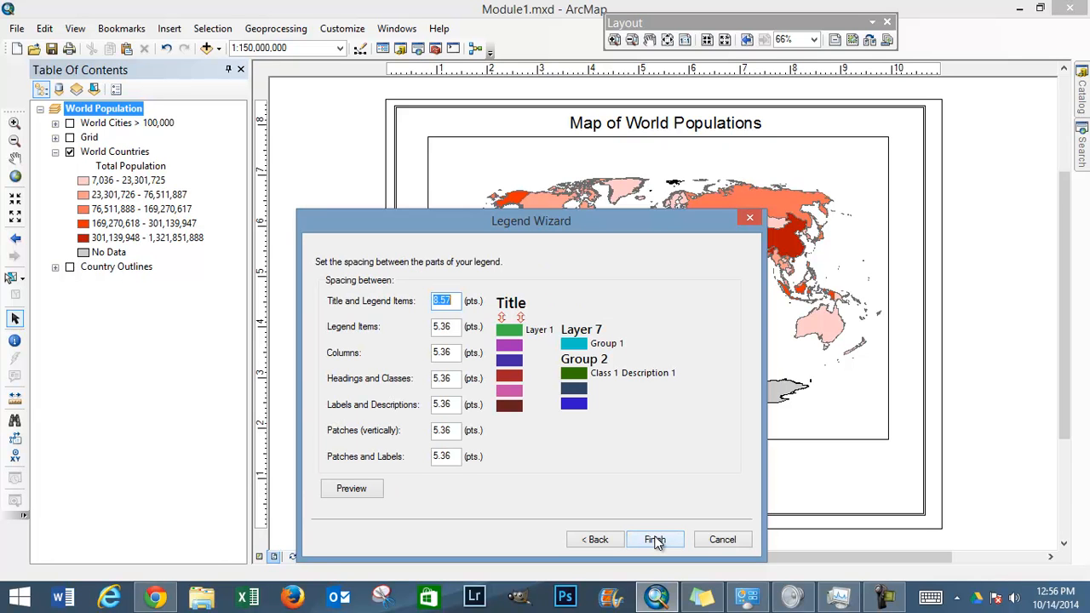
{"action": "left_click", "coordinate": [654, 540]}
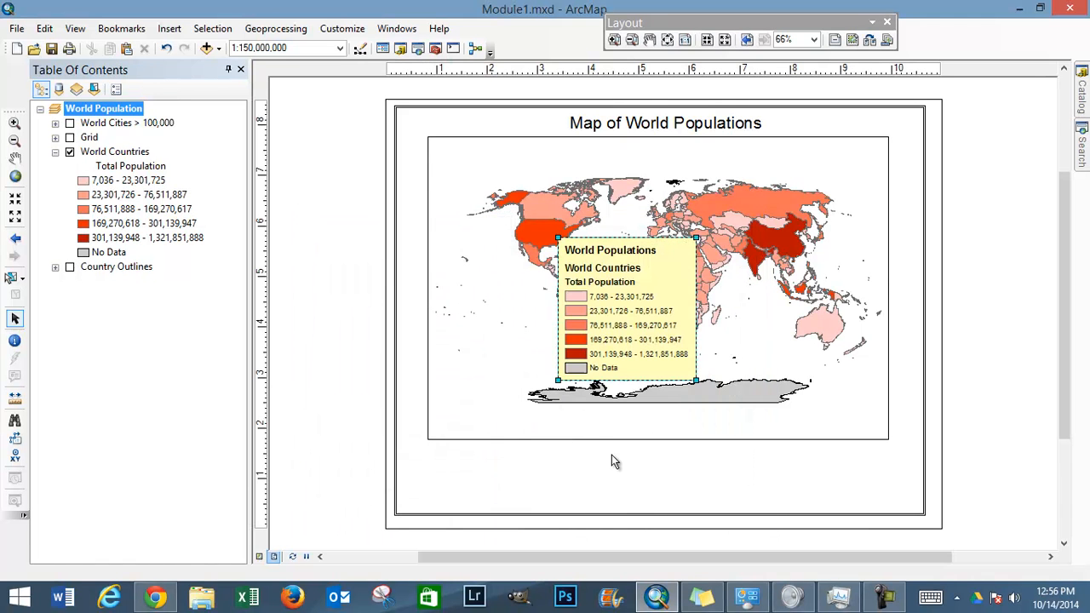
Step: Move the World Populations legend from the map's centre to the lower-left corner of the layout, inside the neatline
{"action": "left_click_drag", "start_coordinate": [628, 287], "coordinate": [490, 397]}
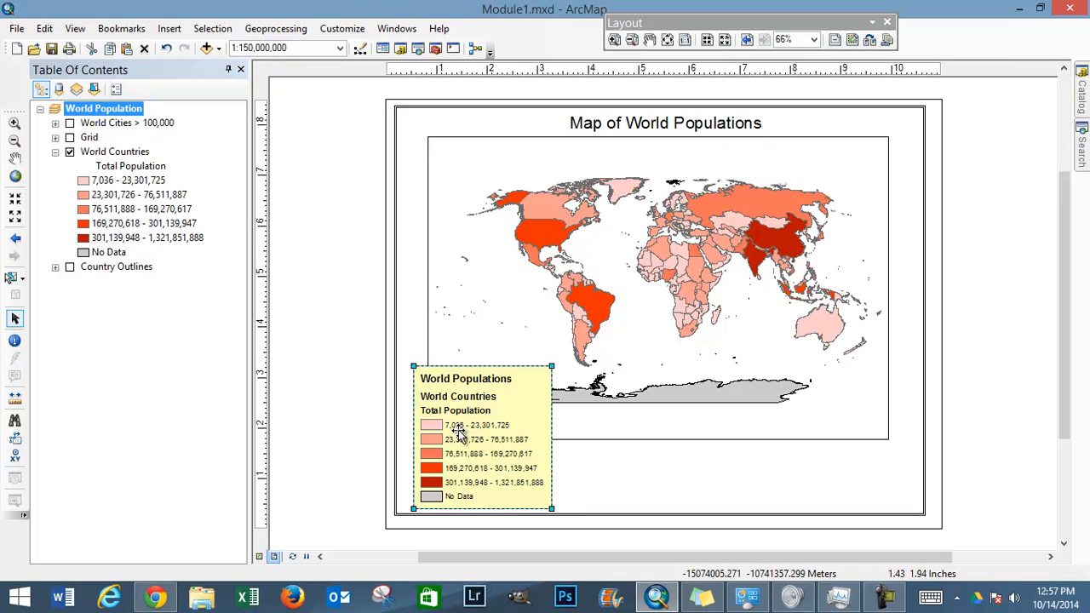
Step: Try shortening the label of the lowest population class in the World Countries symbology and discard the change
{"action": "left_click", "coordinate": [124, 152]}
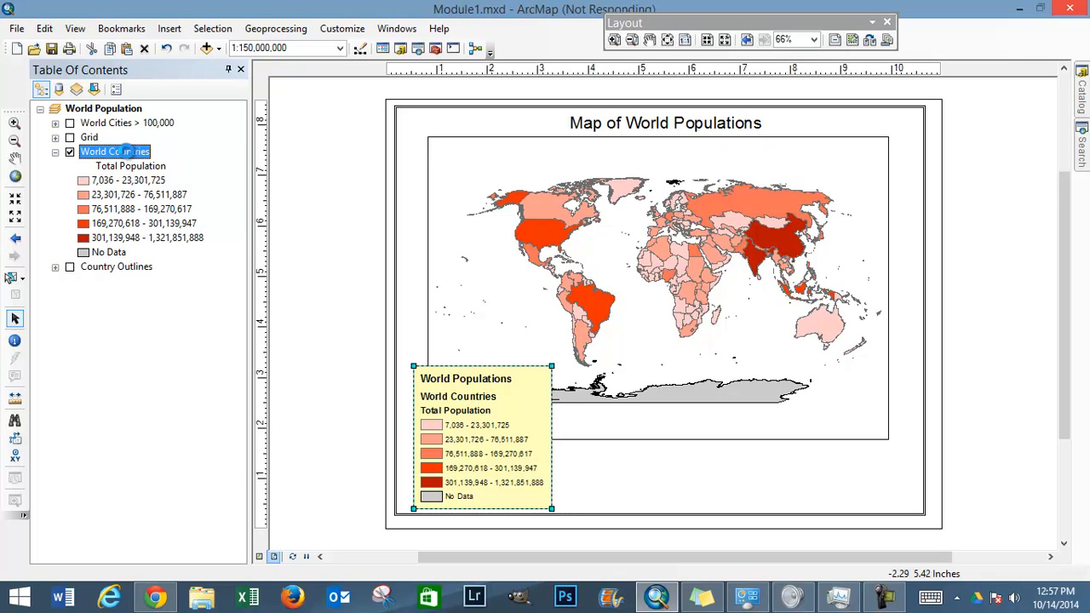
{"action": "right_click", "coordinate": [126, 152]}
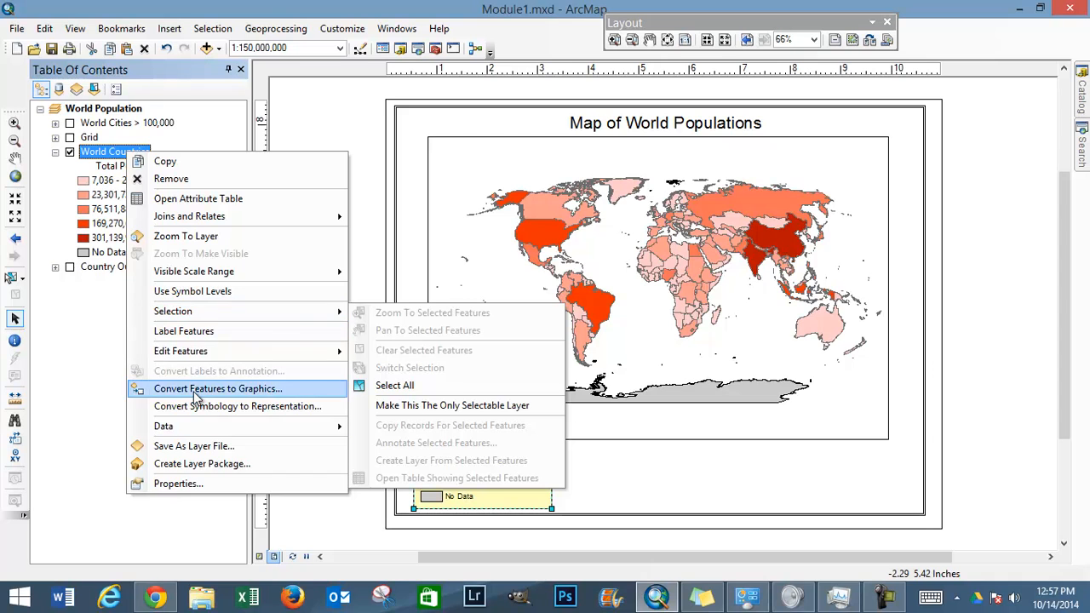
{"action": "left_click", "coordinate": [189, 484]}
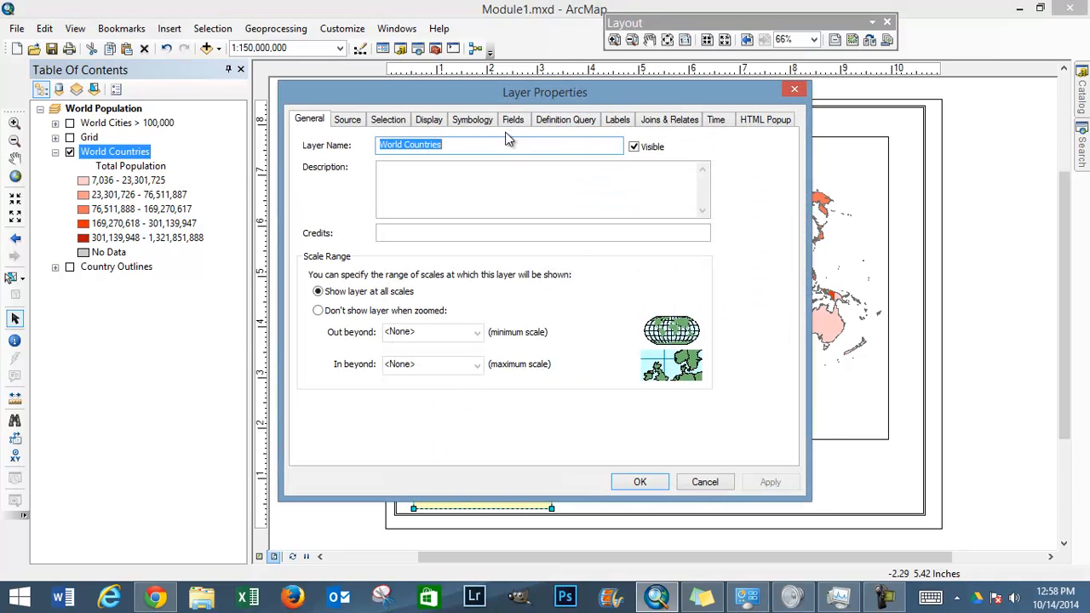
{"action": "left_click", "coordinate": [483, 121]}
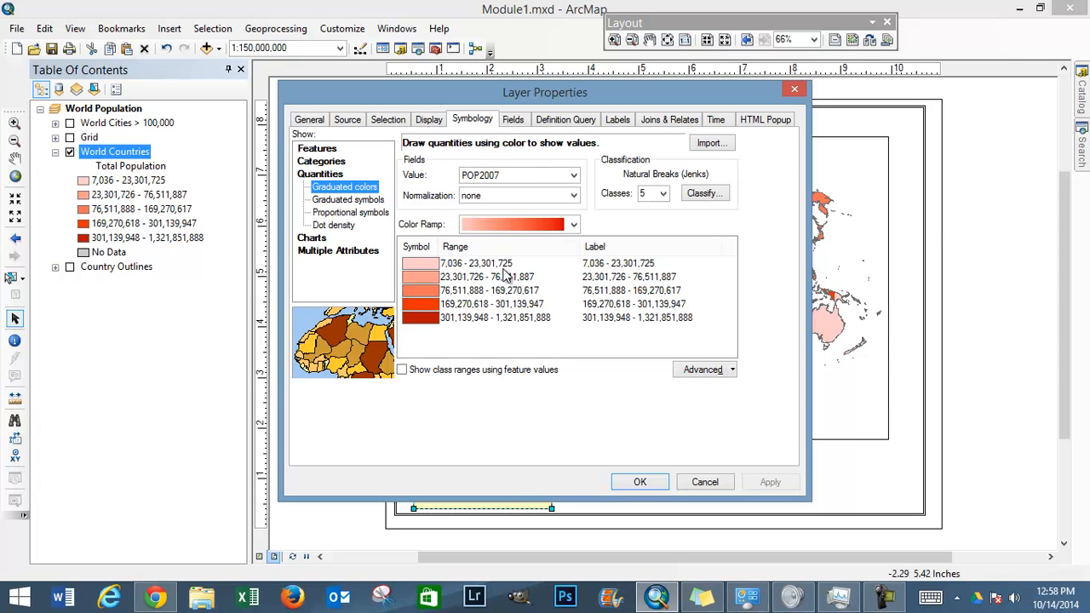
{"action": "left_click", "coordinate": [619, 269]}
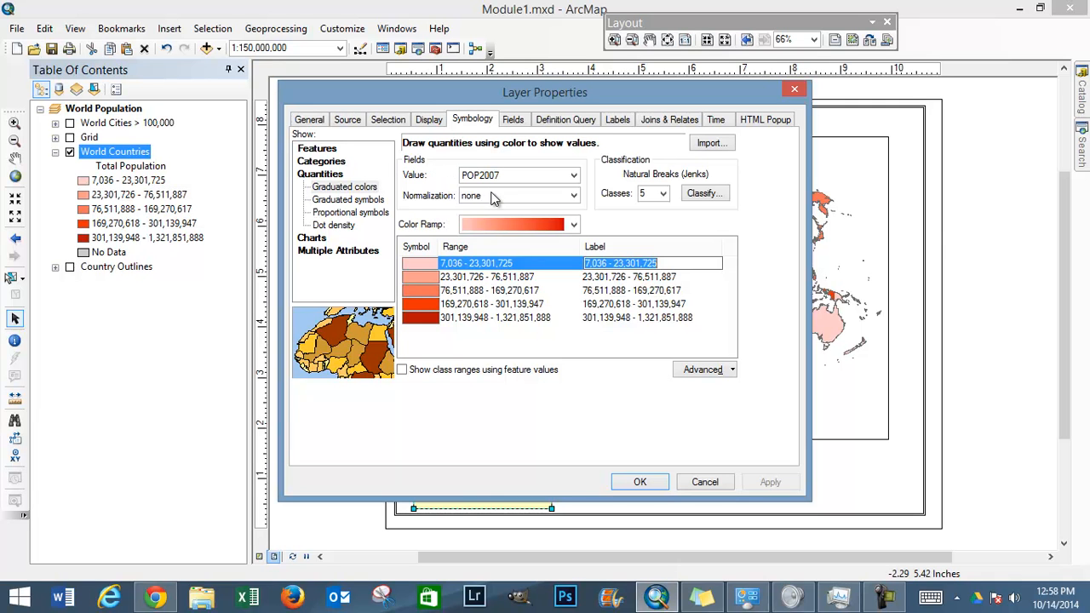
{"action": "left_click", "coordinate": [667, 268]}
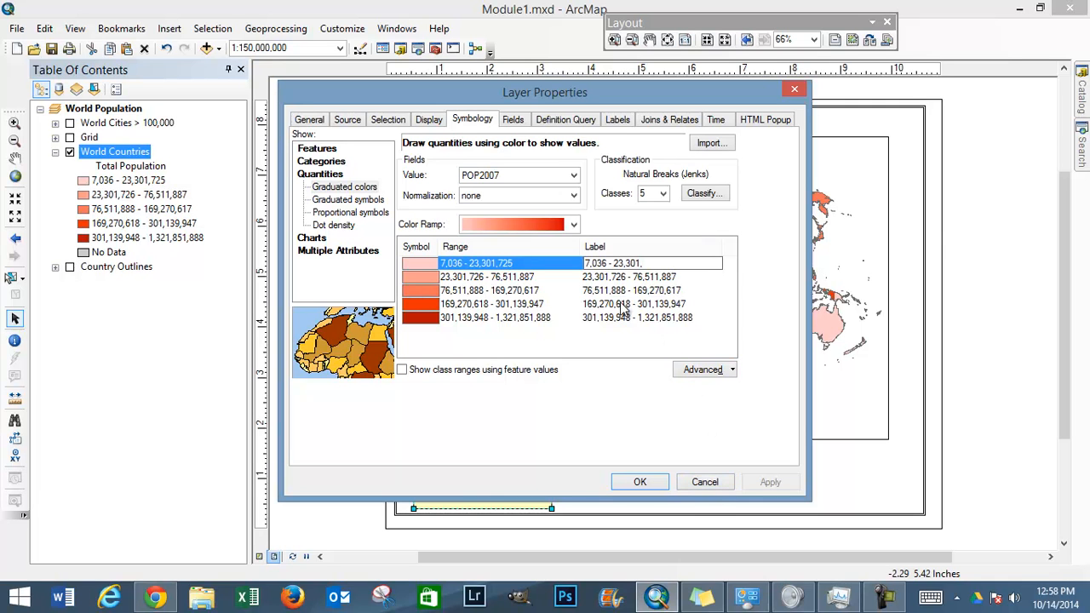
{"action": "left_click", "coordinate": [706, 484]}
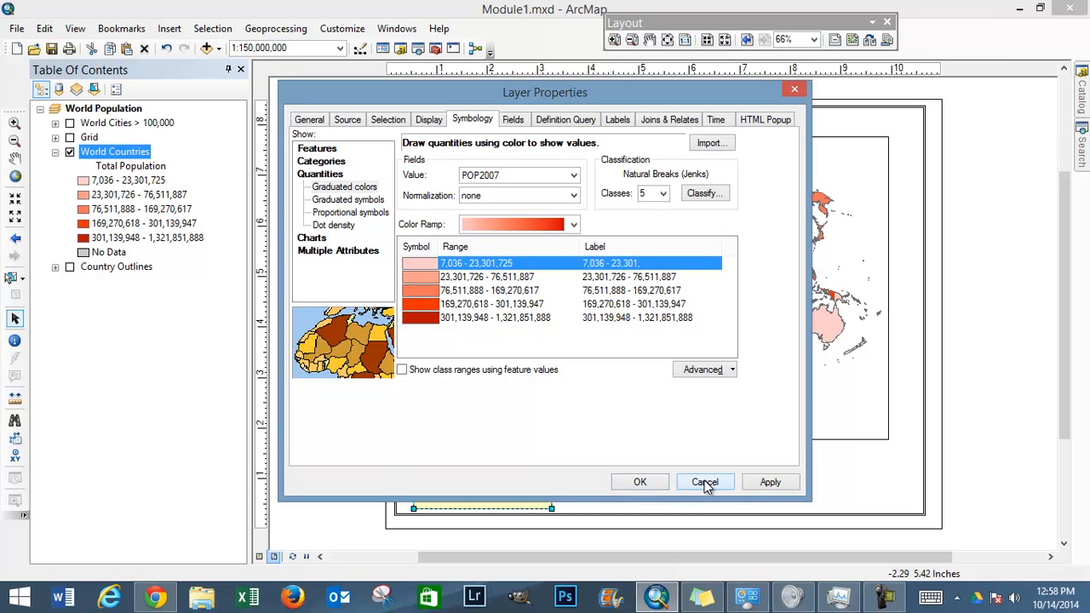
{"action": "left_click", "coordinate": [705, 484]}
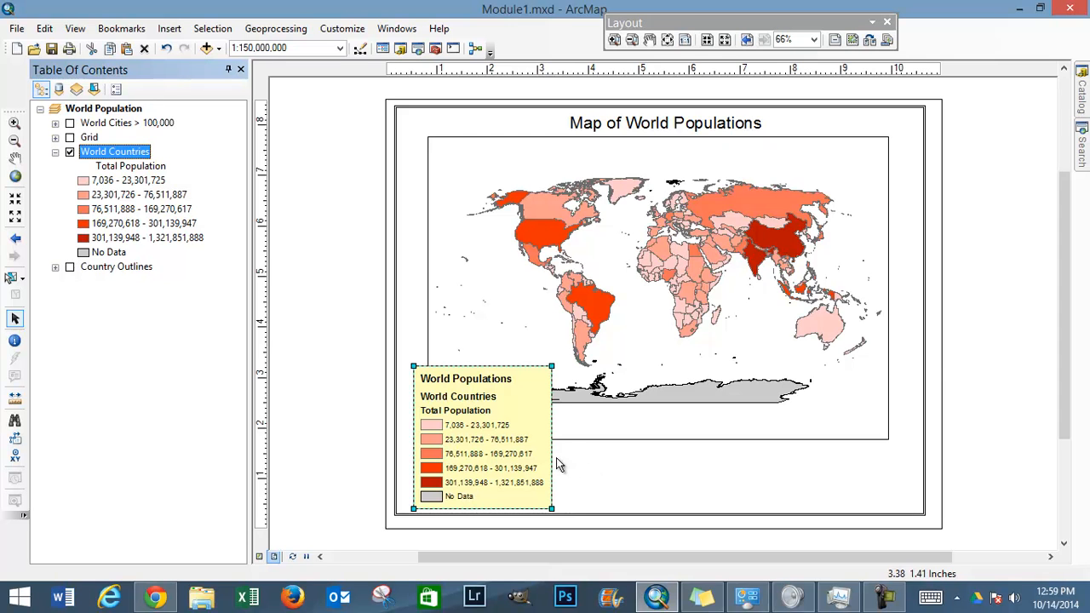
Step: Nudge the legend slightly closer to the left edge of the neatline
{"action": "double_click", "coordinate": [487, 431]}
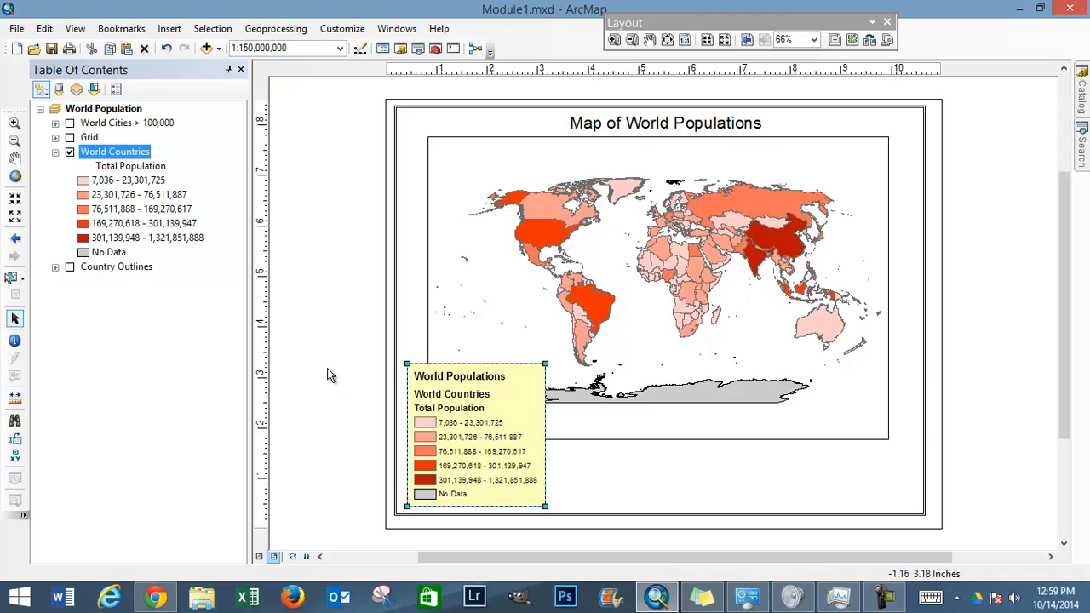
{"action": "left_click", "coordinate": [139, 157]}
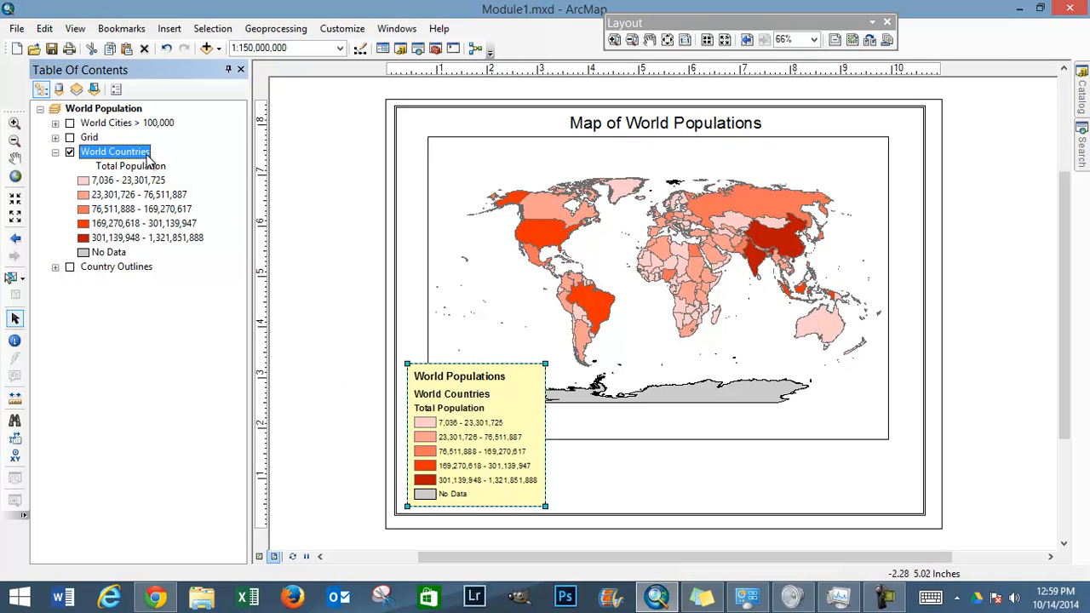
{"action": "left_click", "coordinate": [136, 157]}
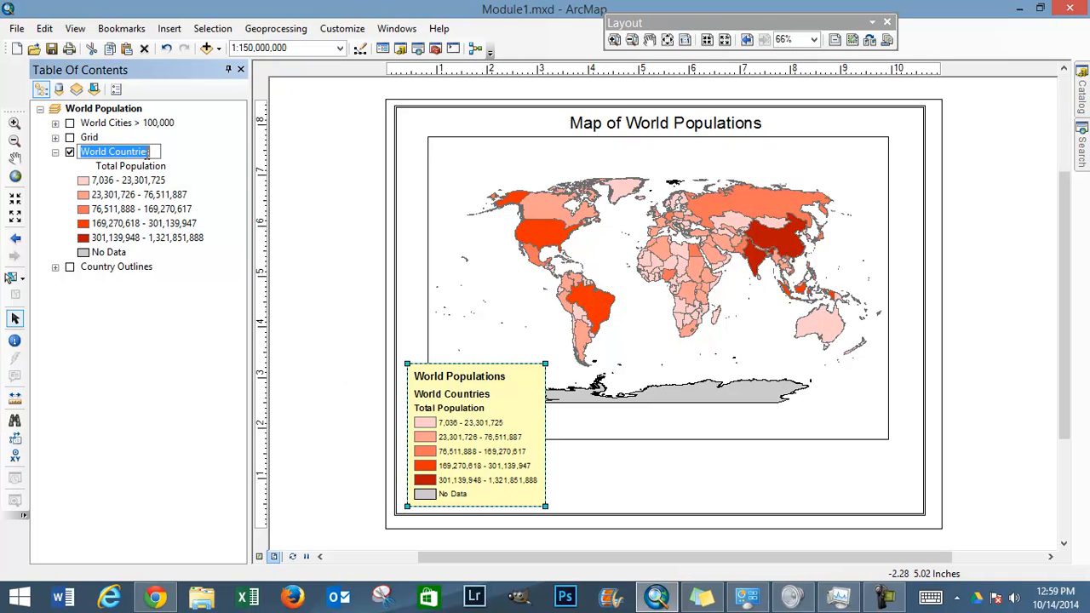
{"action": "left_click", "coordinate": [154, 150]}
{"action": "left_click_drag", "start_coordinate": [149, 151], "coordinate": [88, 151]}
{"action": "key", "text": "Return"}
Step: Rename the "Total Population" heading under the World Countries layer to "Population"
{"action": "left_click", "coordinate": [162, 168]}
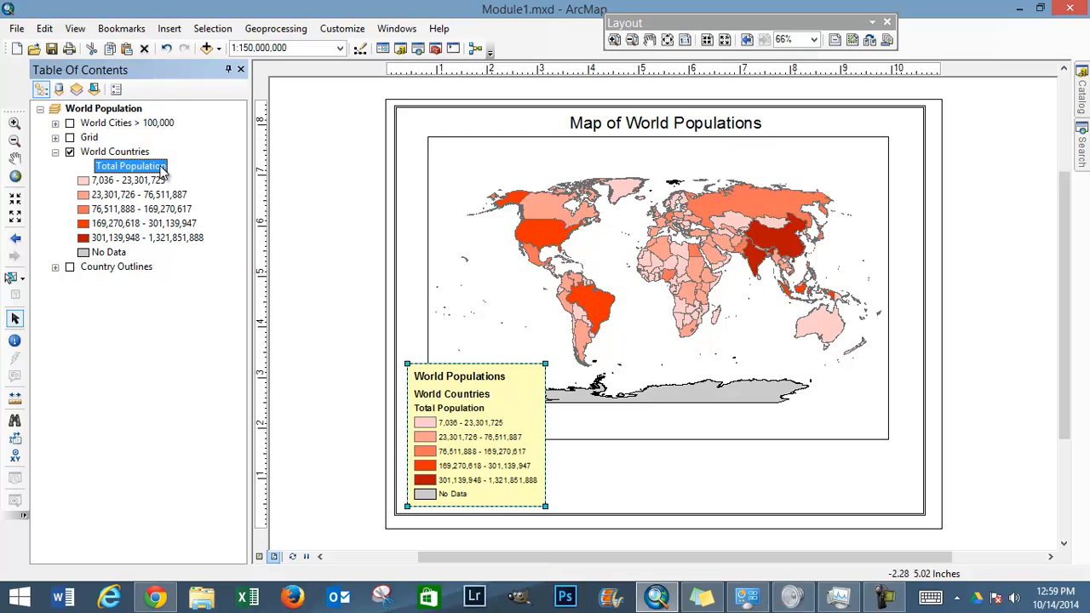
{"action": "left_click", "coordinate": [162, 168]}
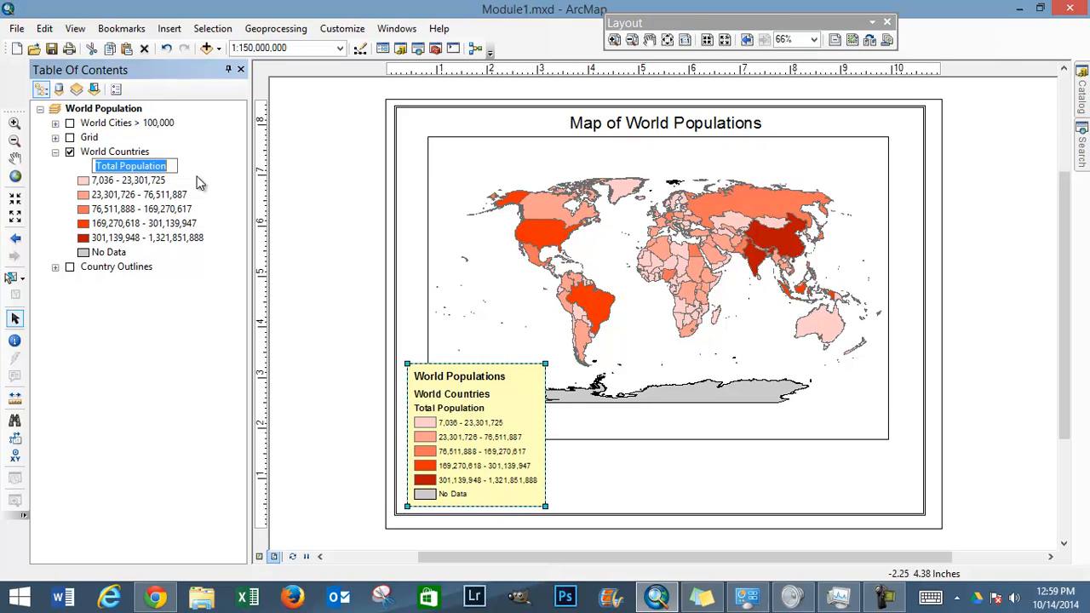
{"action": "type", "text": "Population"}
{"action": "key", "text": "Return"}
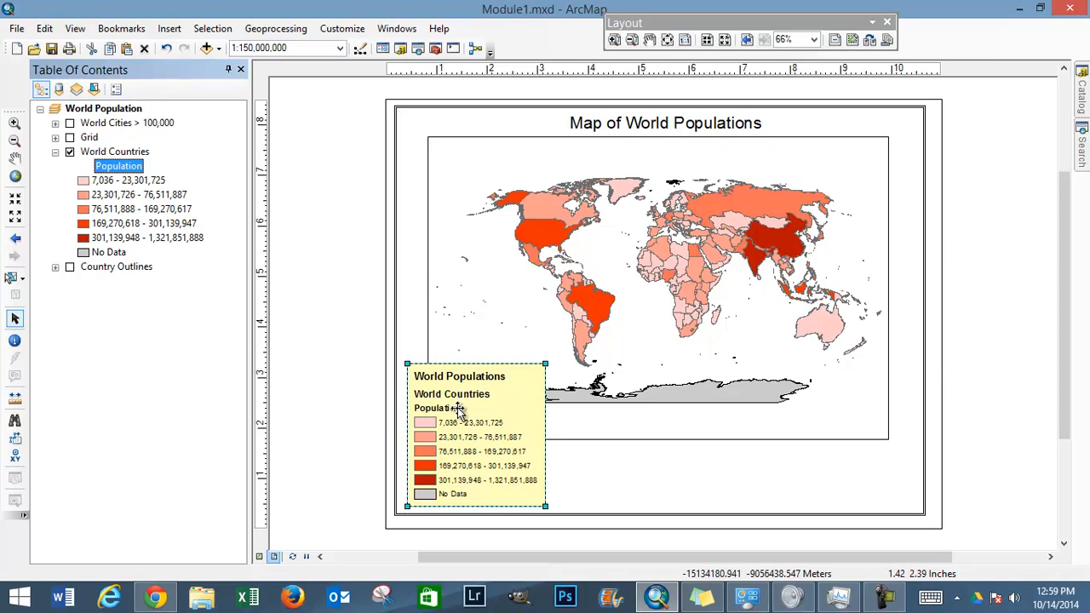
Step: Clear the heading text above the population classes of the World Countries layer to remove it from the legend
{"action": "left_click", "coordinate": [127, 167]}
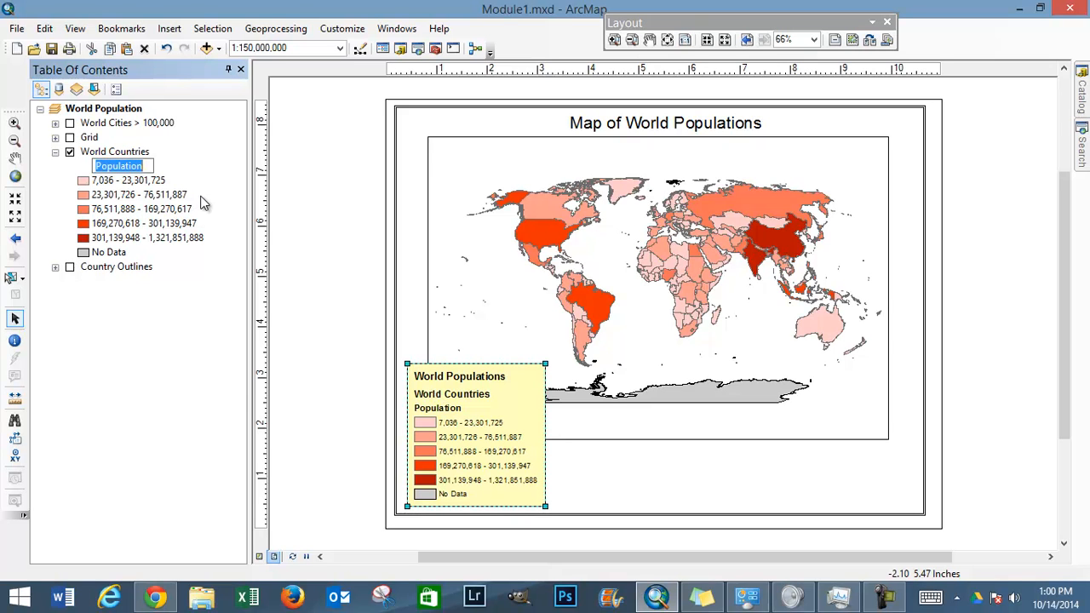
{"action": "key", "text": "Delete"}
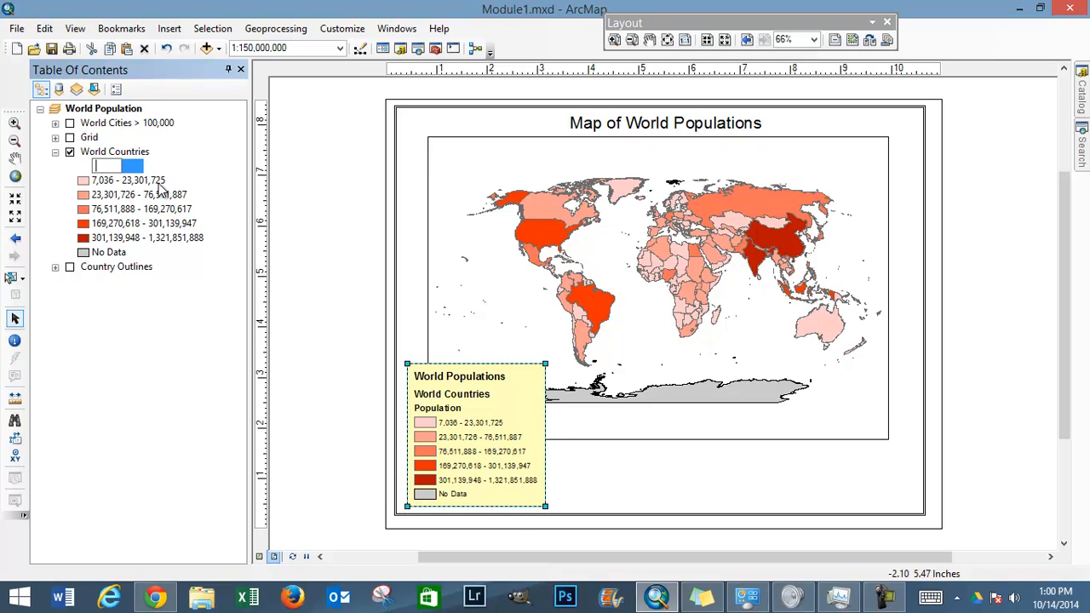
{"action": "key", "text": "Return"}
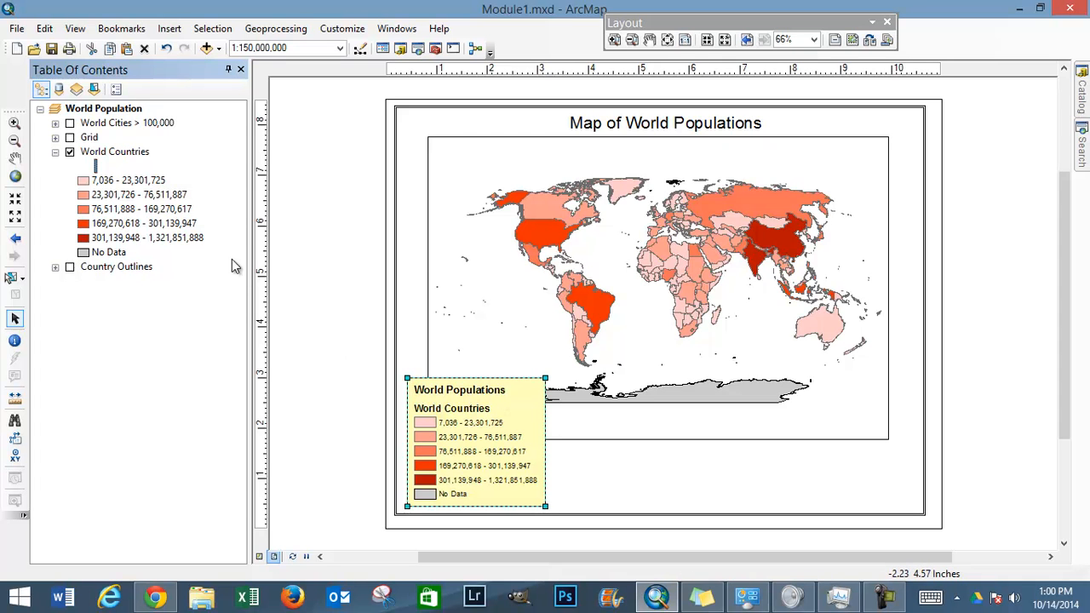
Step: Delete the World Countries layer's name, leaving it blank in the layer list and the legend
{"action": "left_click", "coordinate": [131, 154]}
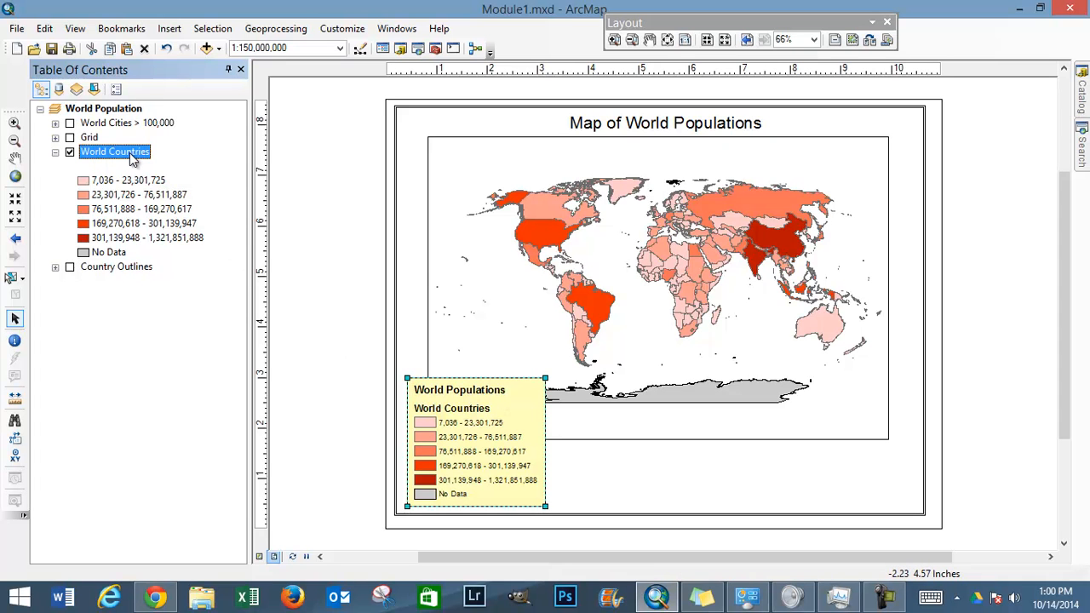
{"action": "left_click", "coordinate": [129, 153]}
{"action": "key", "text": "BackSpace"}
{"action": "key", "text": "Return"}
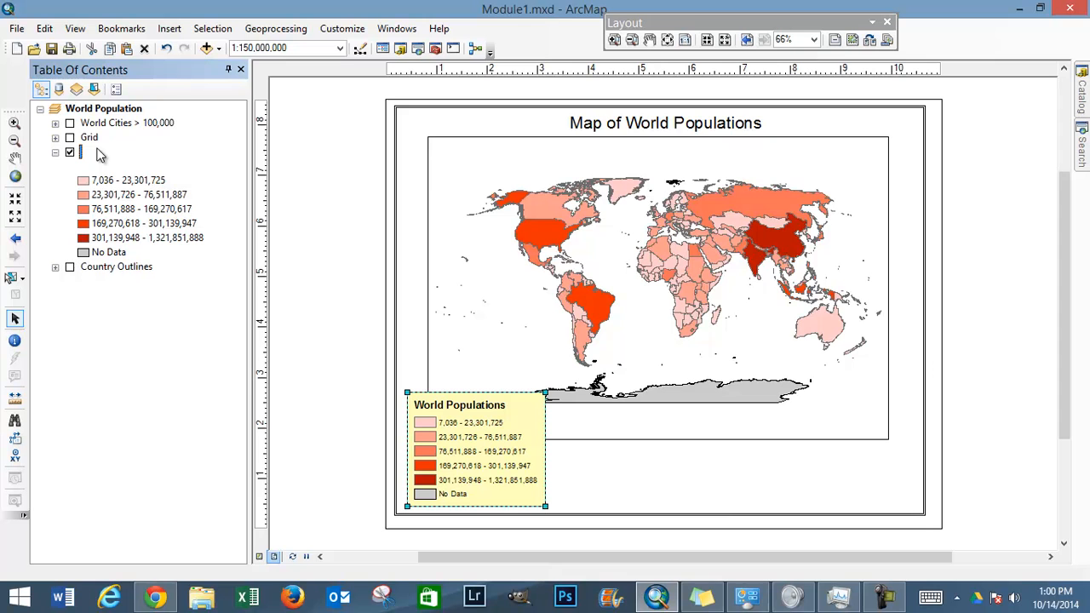
Step: Enter the description "These are world populations." in the general properties of the unnamed layer
{"action": "right_click", "coordinate": [97, 151]}
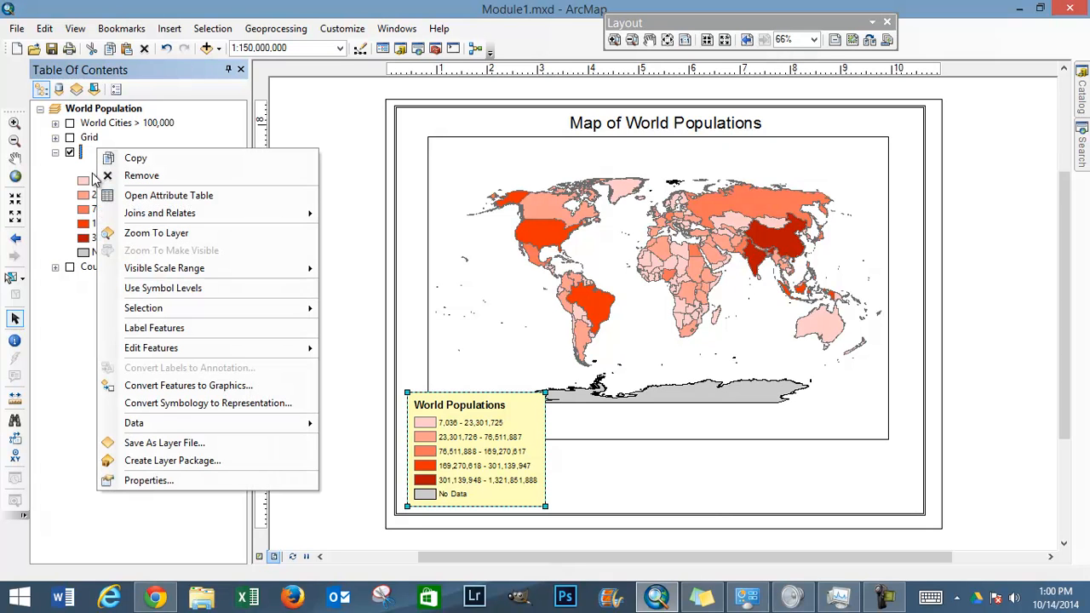
{"action": "left_click", "coordinate": [164, 482]}
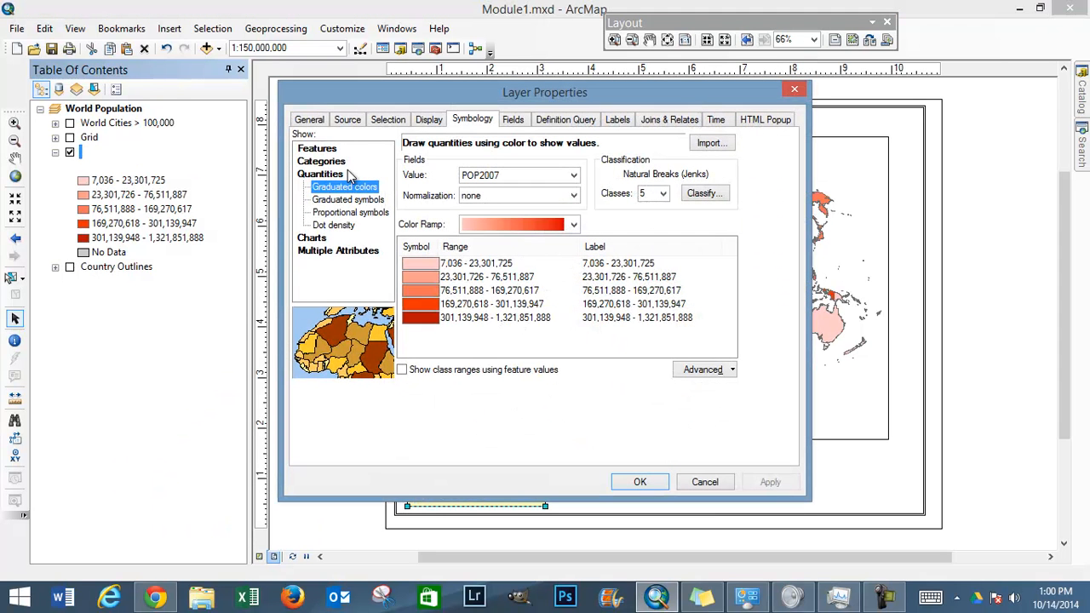
{"action": "left_click", "coordinate": [314, 121]}
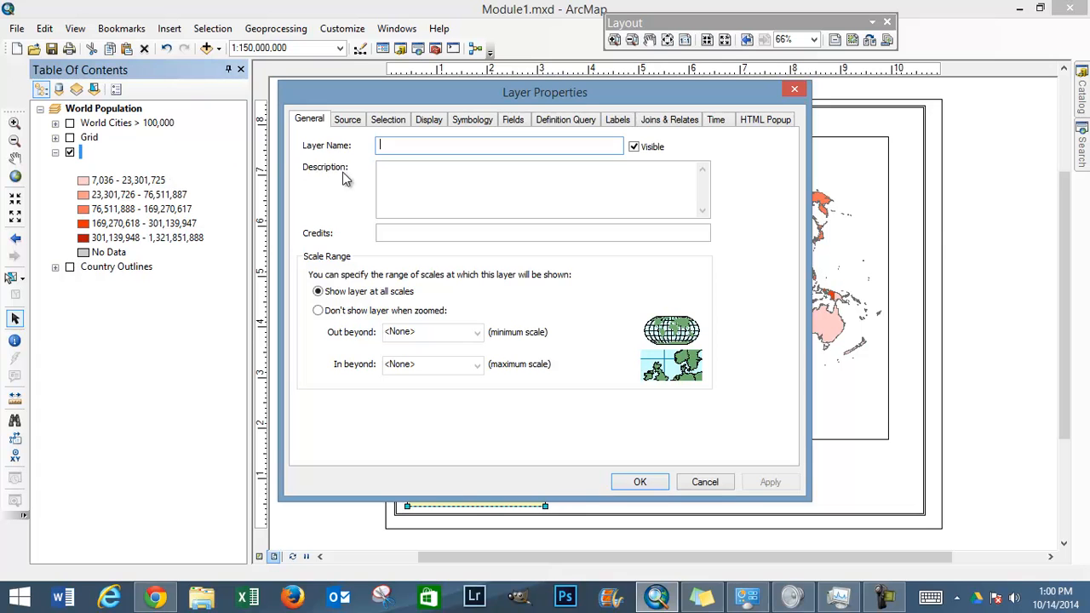
{"action": "left_click", "coordinate": [402, 176]}
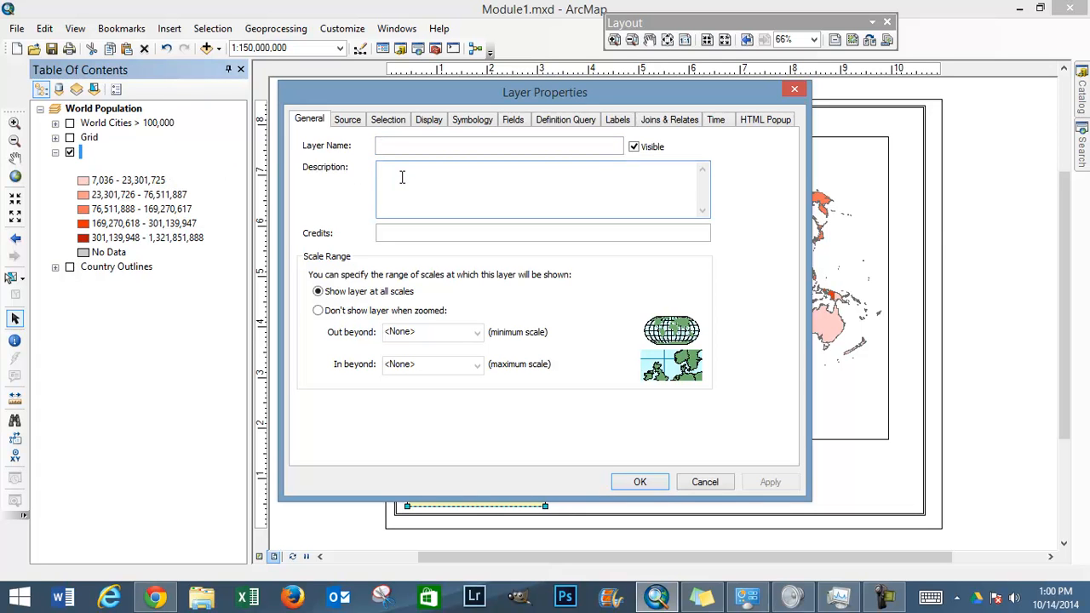
{"action": "type", "text": "These are world populations."}
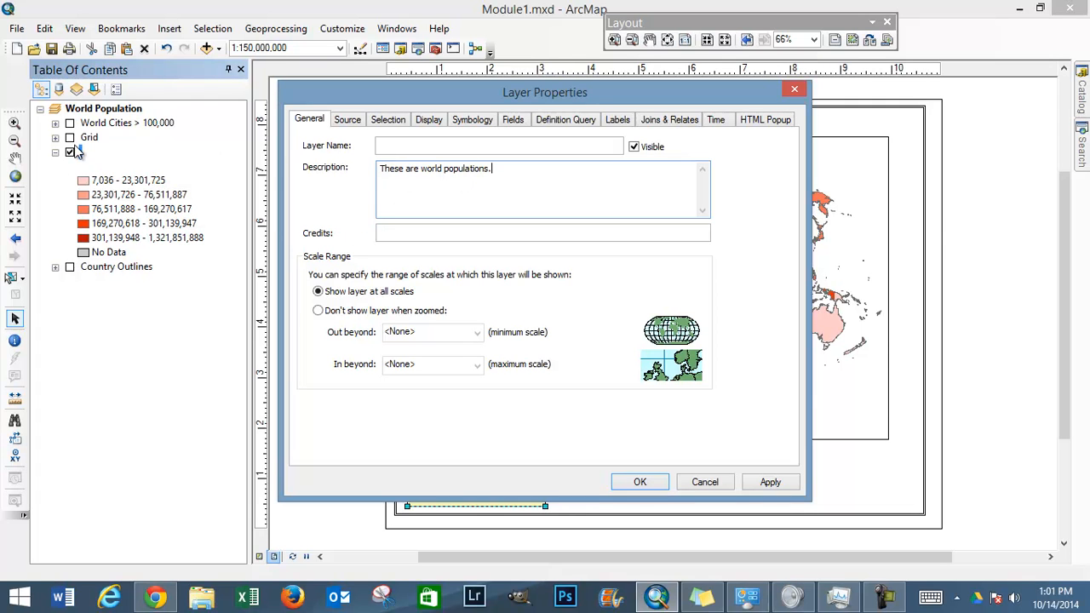
Step: Name the layer "World Populations" and apply the properties with visibility off, turning the layer back on in the map
{"action": "left_click", "coordinate": [399, 147]}
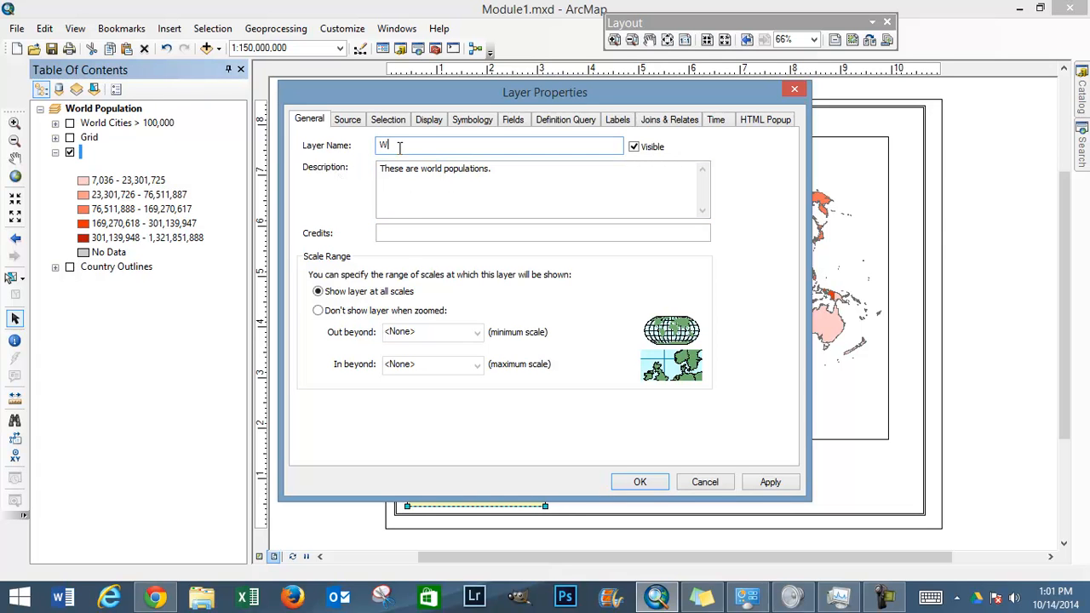
{"action": "type", "text": "World Populations"}
{"action": "left_click", "coordinate": [635, 148]}
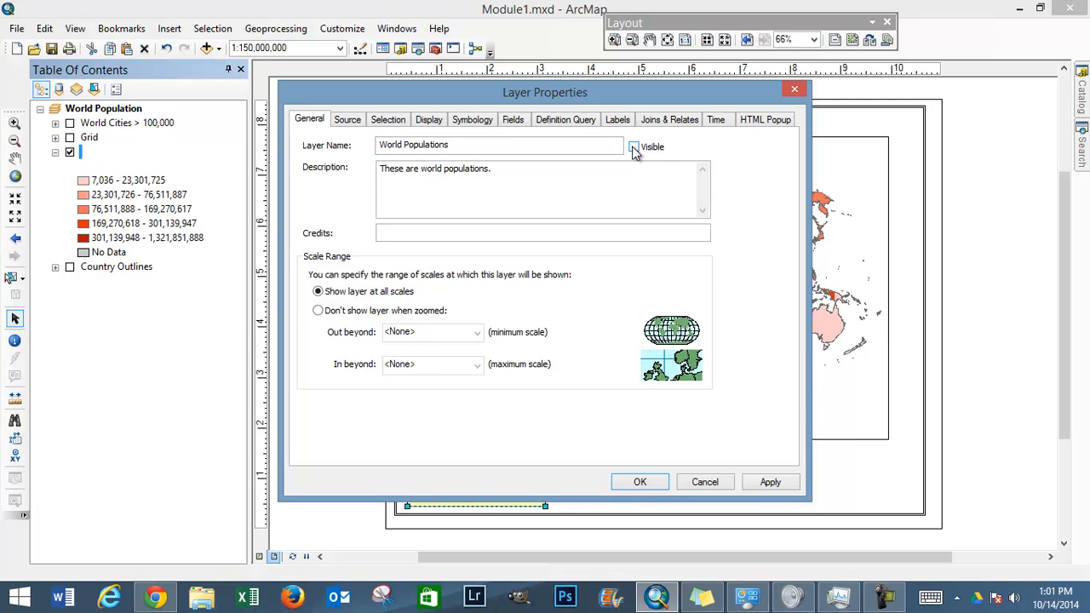
{"action": "left_click", "coordinate": [645, 485]}
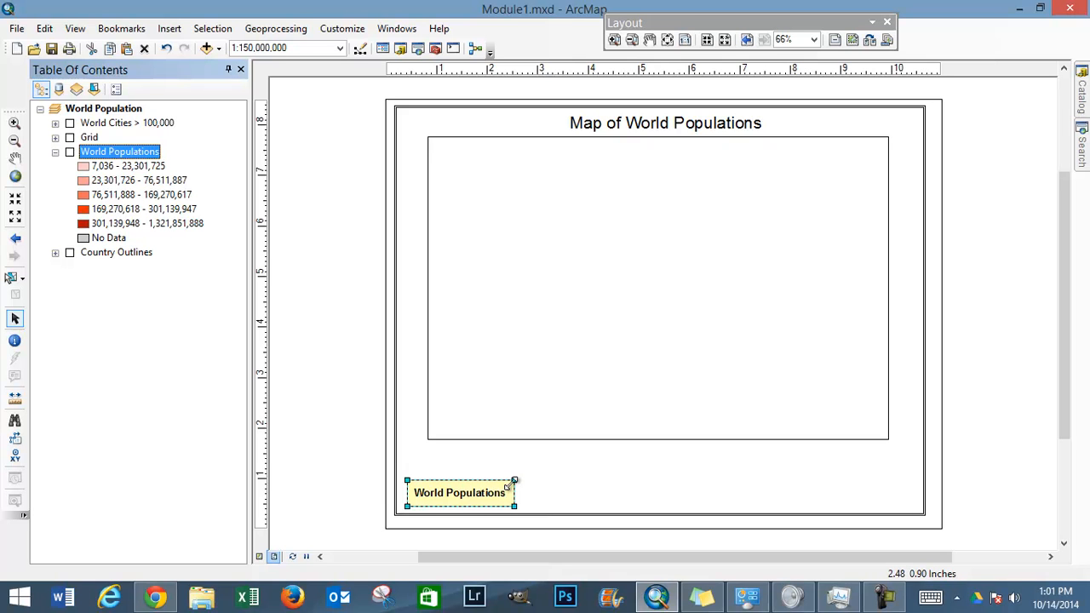
{"action": "left_click", "coordinate": [69, 152]}
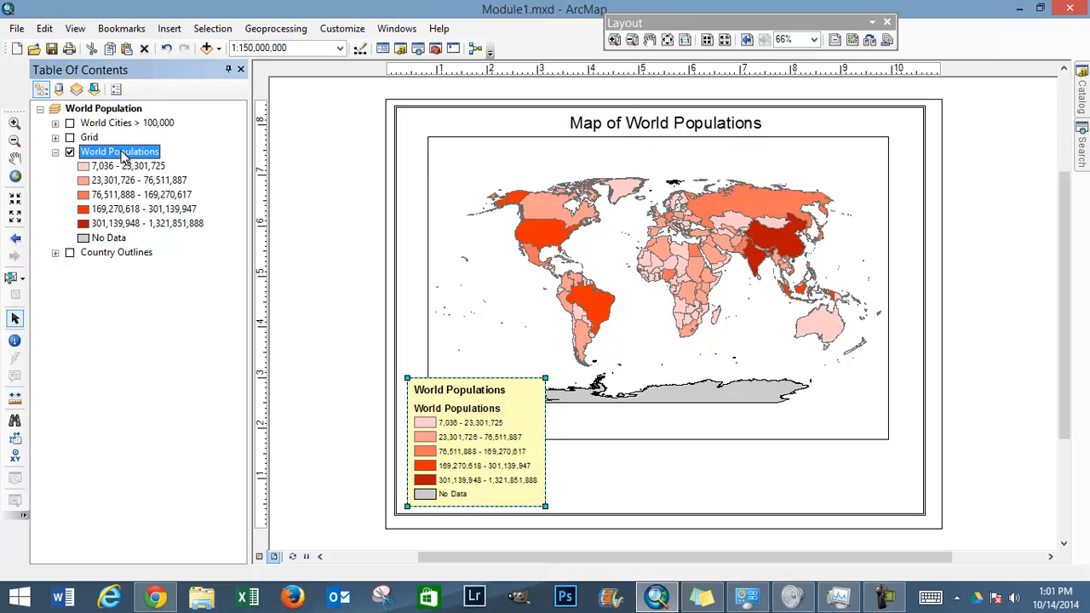
Step: Hide the World Populations layer through its general layer properties and show it again on the map
{"action": "right_click", "coordinate": [122, 152]}
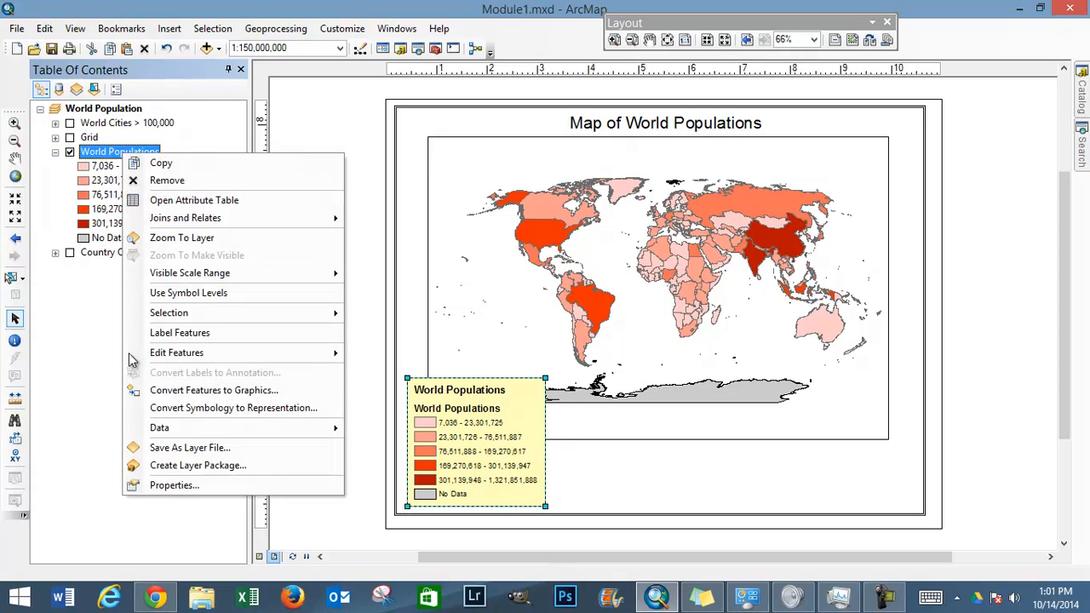
{"action": "left_click", "coordinate": [185, 484]}
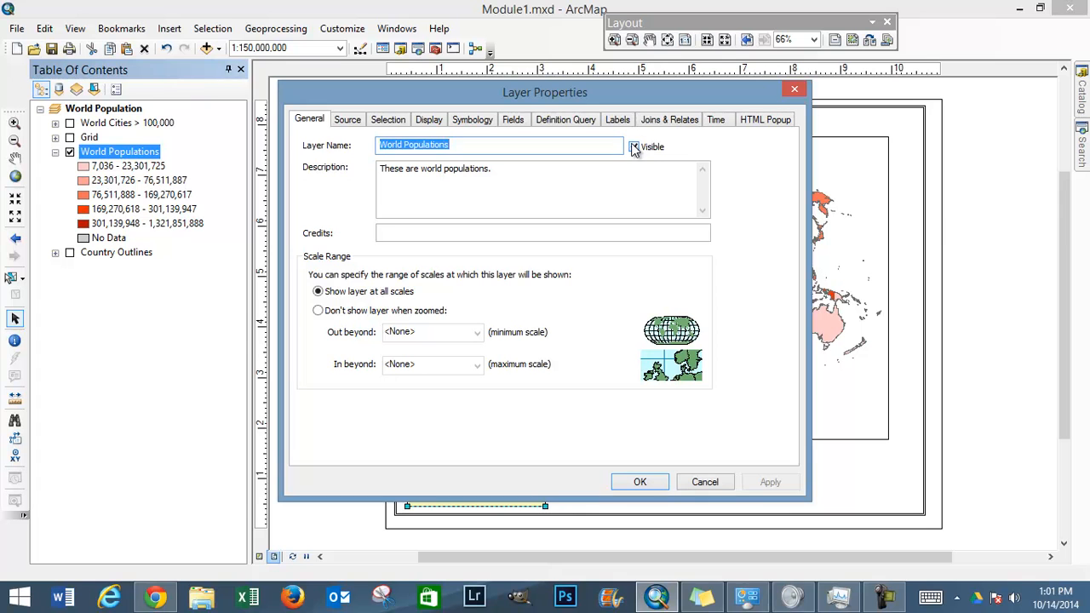
{"action": "left_click", "coordinate": [634, 147]}
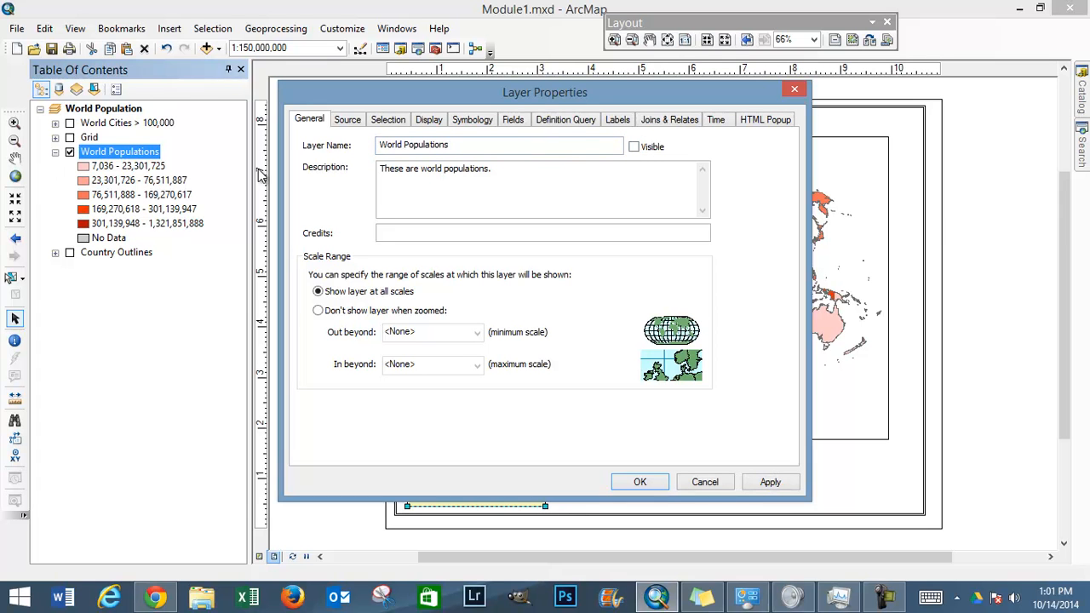
{"action": "left_click", "coordinate": [656, 482]}
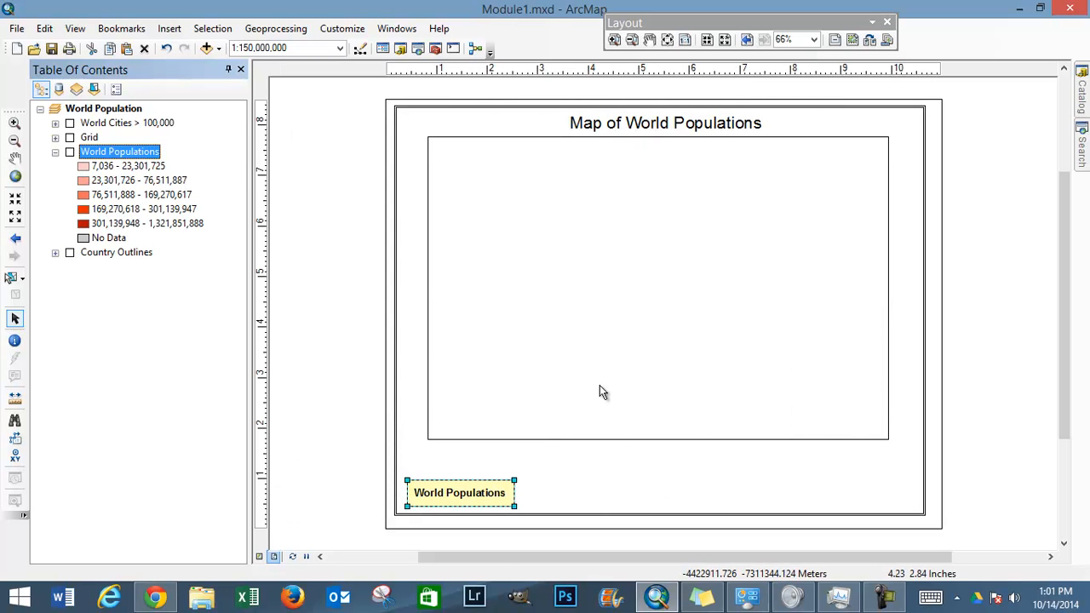
{"action": "left_click", "coordinate": [70, 153]}
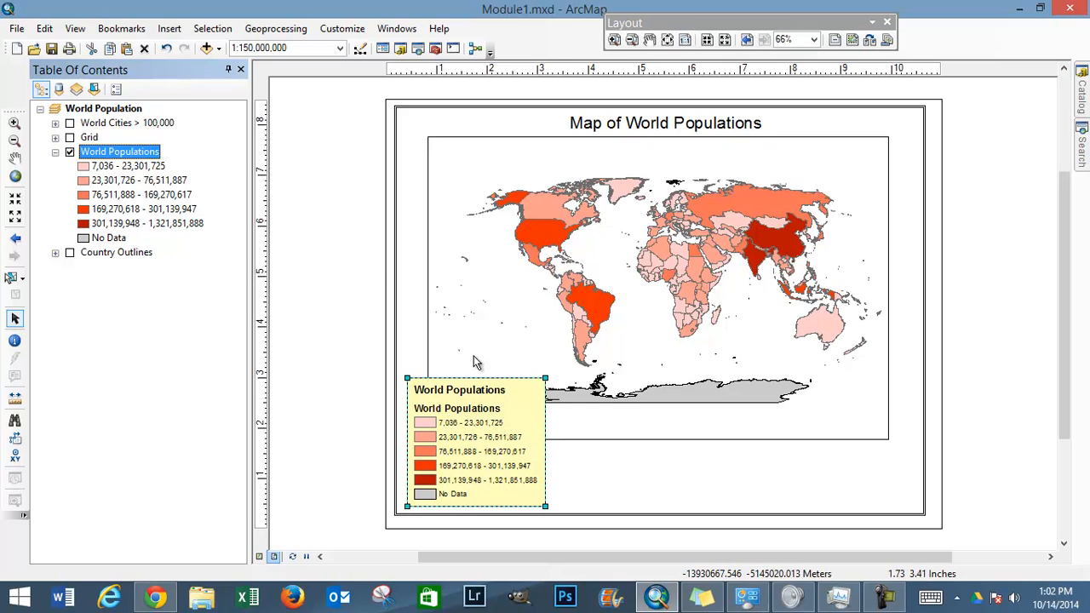
{"action": "left_click", "coordinate": [479, 410]}
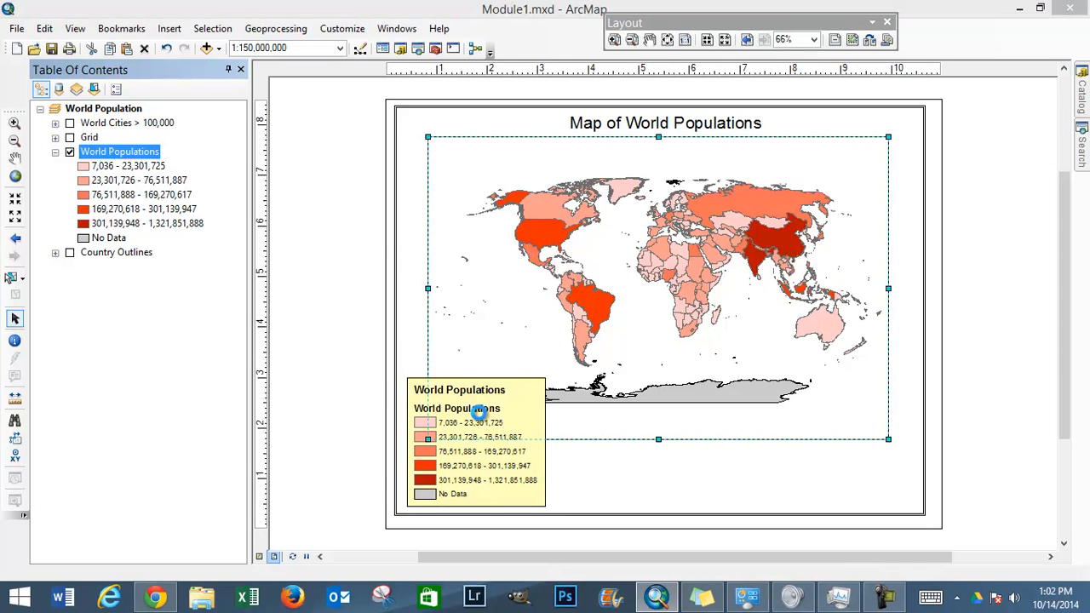
Step: Review the legend's general, item, gap and patch, frame, and size and position properties
{"action": "double_click", "coordinate": [479, 410]}
{"action": "left_click", "coordinate": [691, 484]}
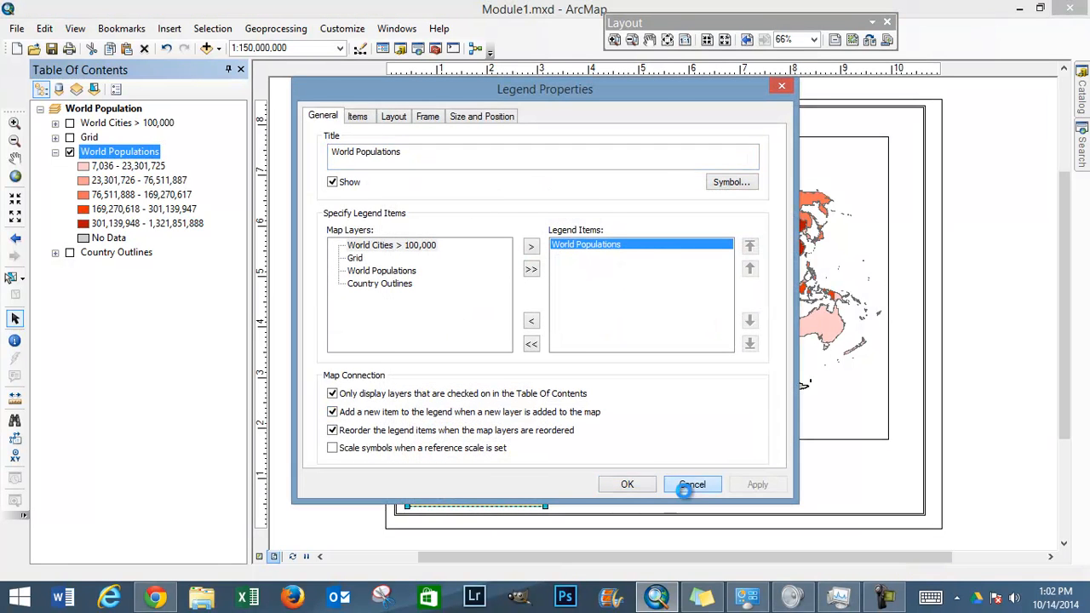
{"action": "double_click", "coordinate": [495, 491]}
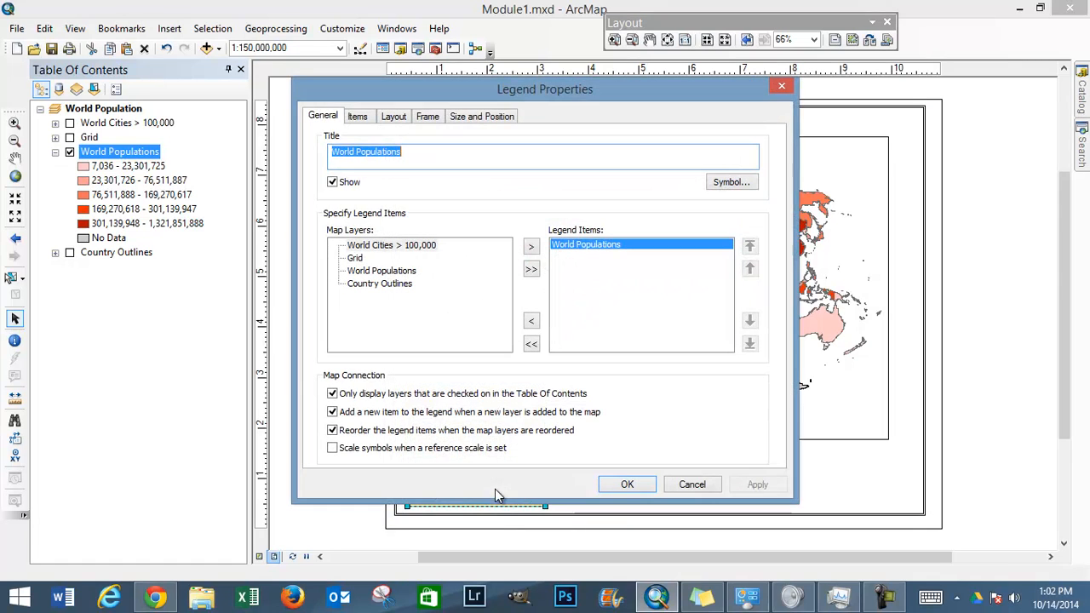
{"action": "left_click", "coordinate": [357, 116]}
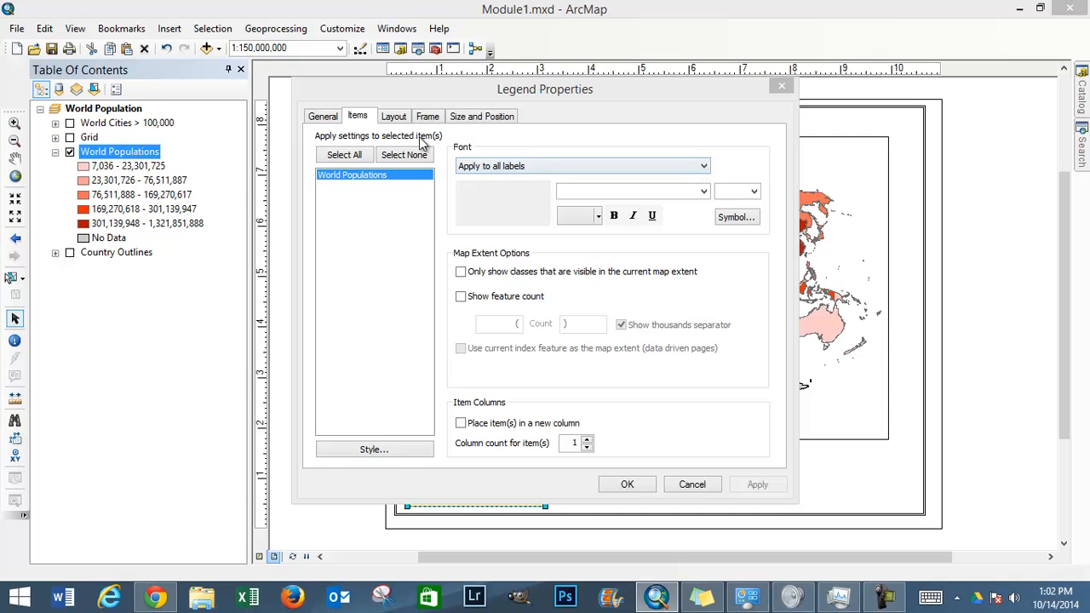
{"action": "left_click", "coordinate": [396, 118]}
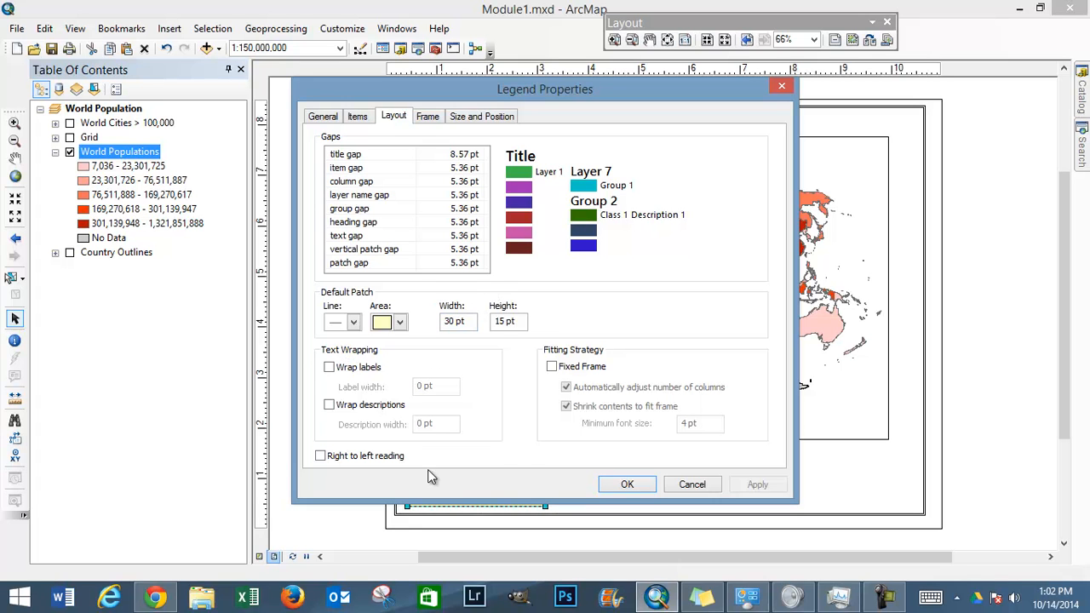
{"action": "left_click", "coordinate": [434, 121]}
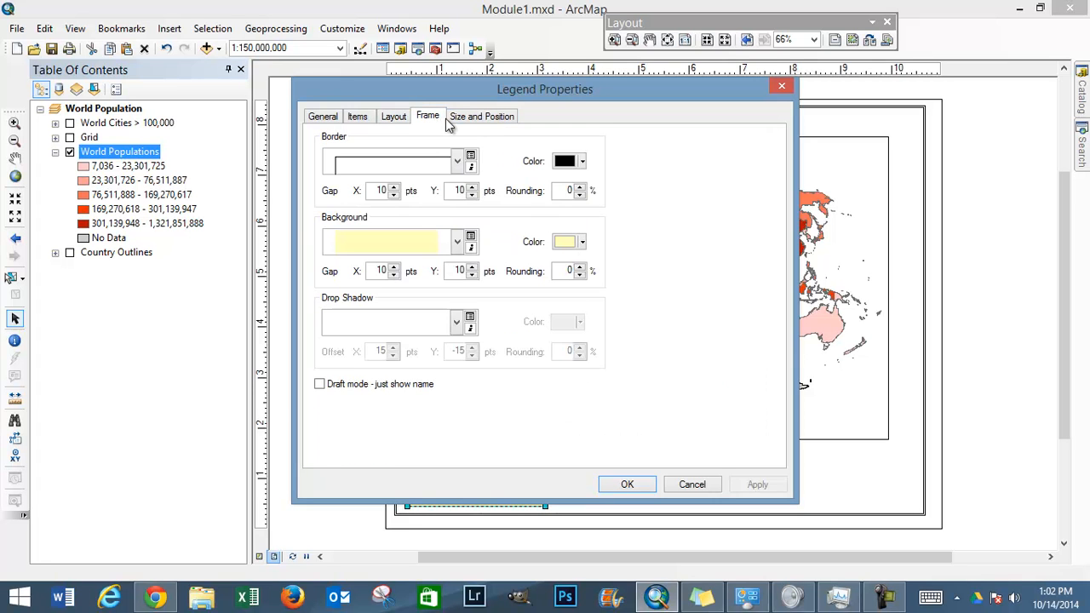
{"action": "left_click", "coordinate": [486, 118]}
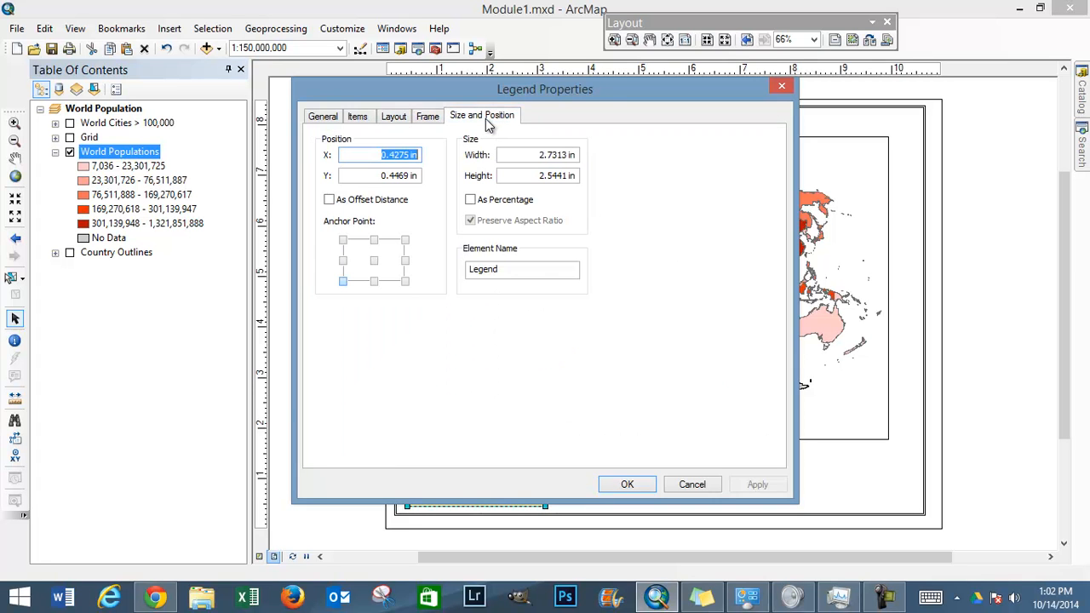
{"action": "left_click", "coordinate": [394, 120]}
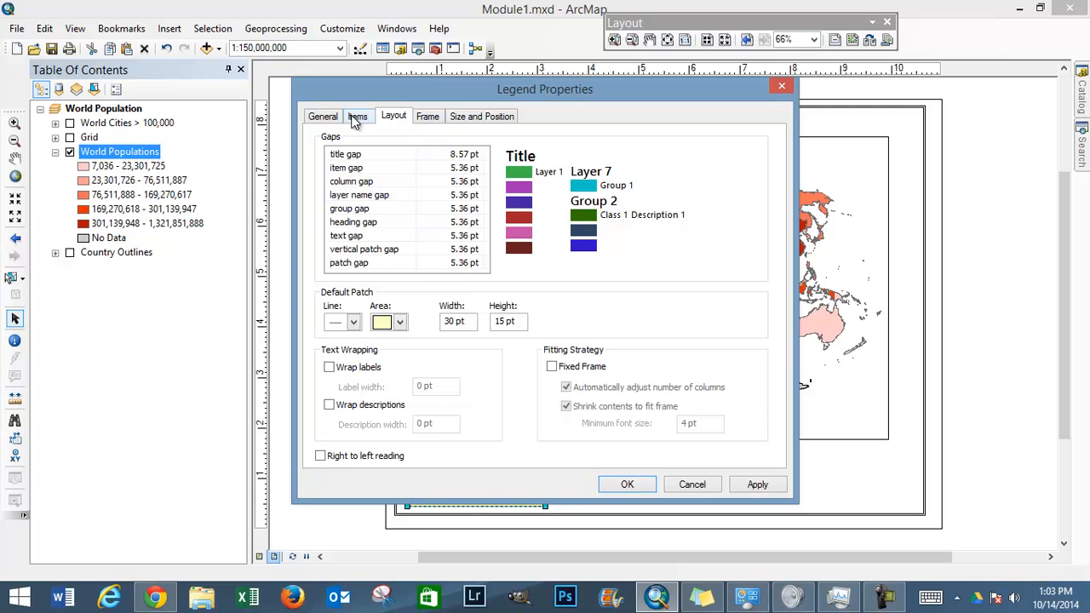
Step: Place the World Populations legend item in a new column with a column count of 2, and reposition the legend inside the neatline's lower-left corner
{"action": "left_click", "coordinate": [357, 119]}
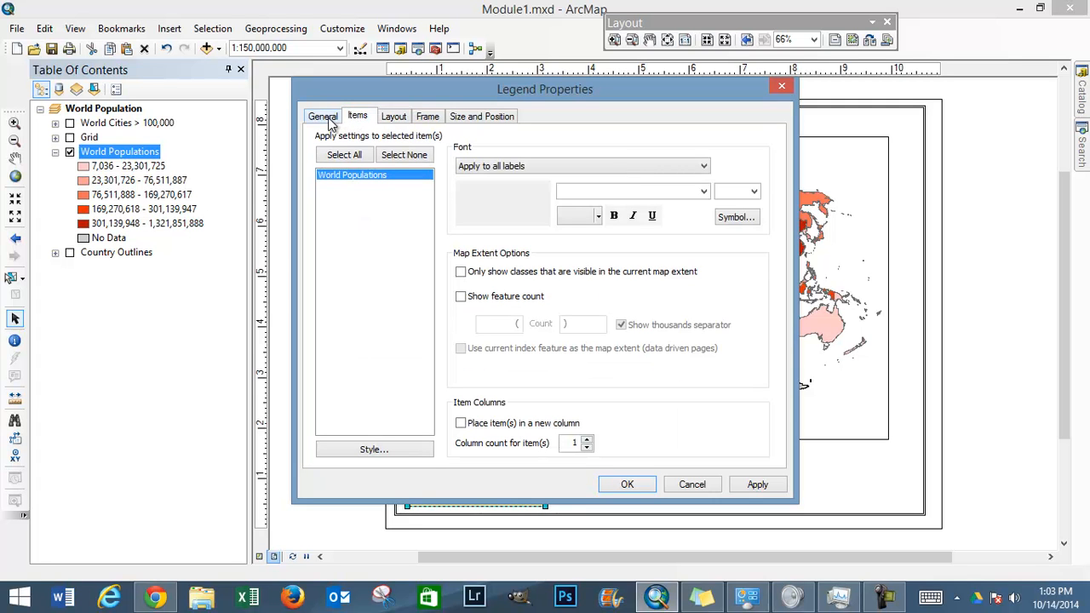
{"action": "left_click", "coordinate": [461, 424]}
{"action": "left_click", "coordinate": [587, 440]}
{"action": "left_click", "coordinate": [630, 483]}
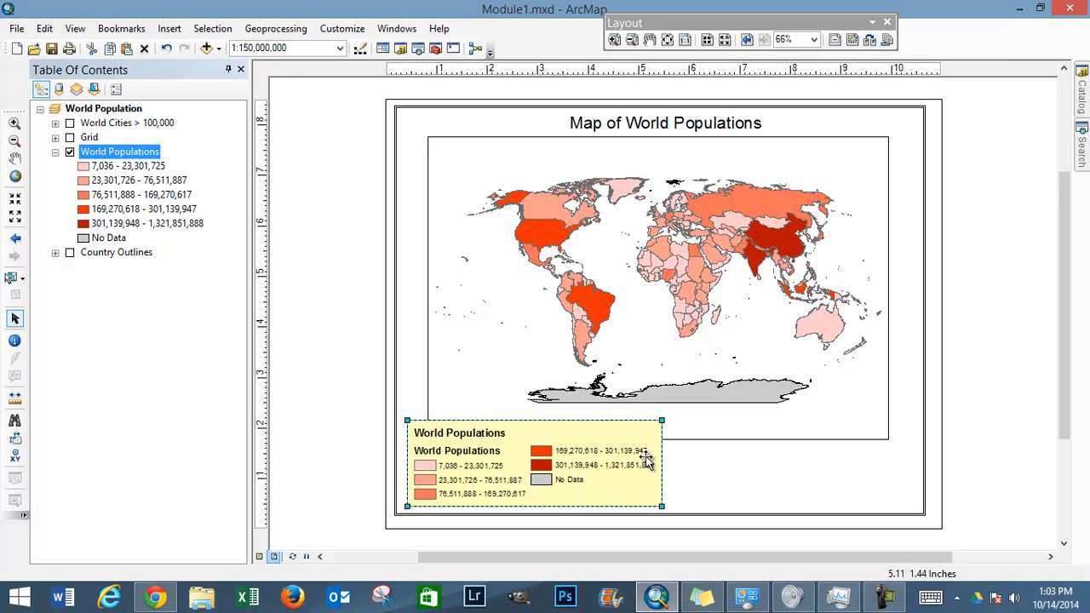
{"action": "mouse_move", "coordinate": [615, 458]}
{"action": "left_mouse_down"}
{"action": "mouse_move", "coordinate": [624, 465]}
{"action": "mouse_move", "coordinate": [600, 457]}
{"action": "left_mouse_up"}
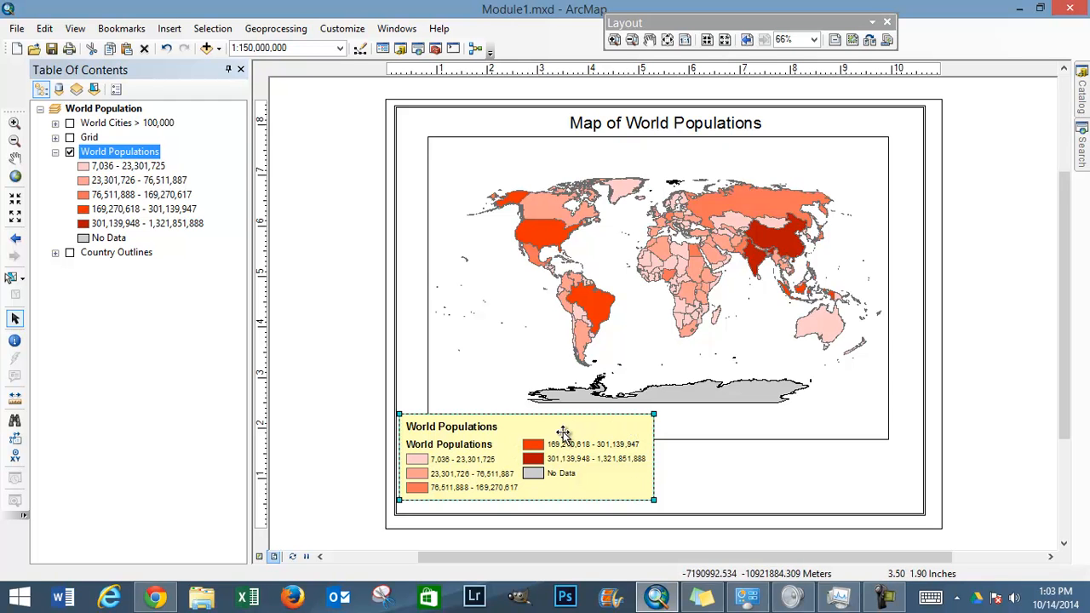
{"action": "left_click_drag", "start_coordinate": [555, 437], "coordinate": [558, 442]}
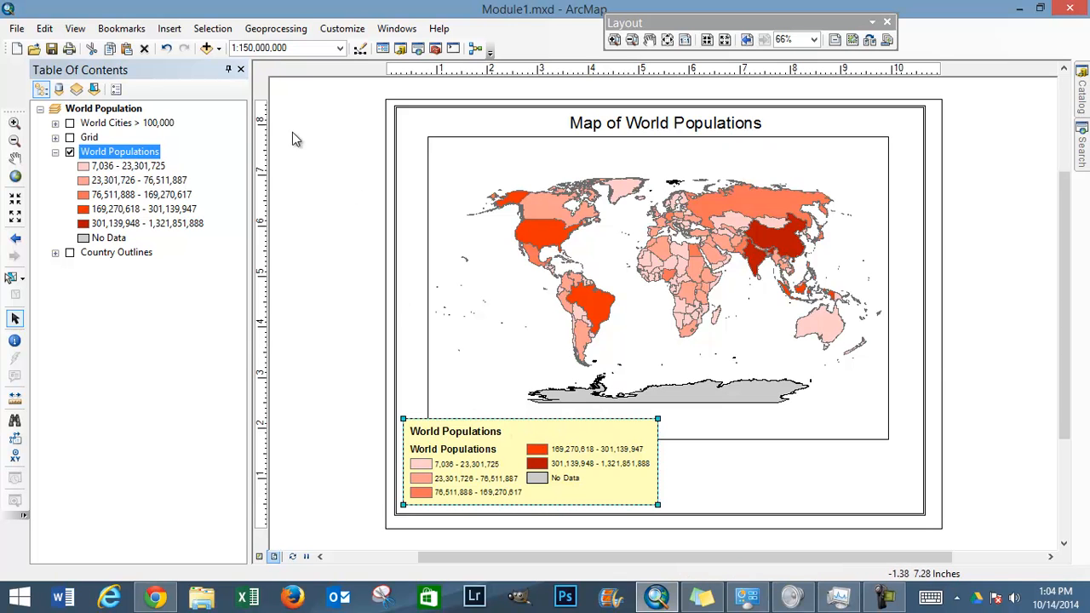
Step: Start inserting a north arrow into the map layout, bringing up the choice of arrow styles
{"action": "left_click", "coordinate": [169, 28]}
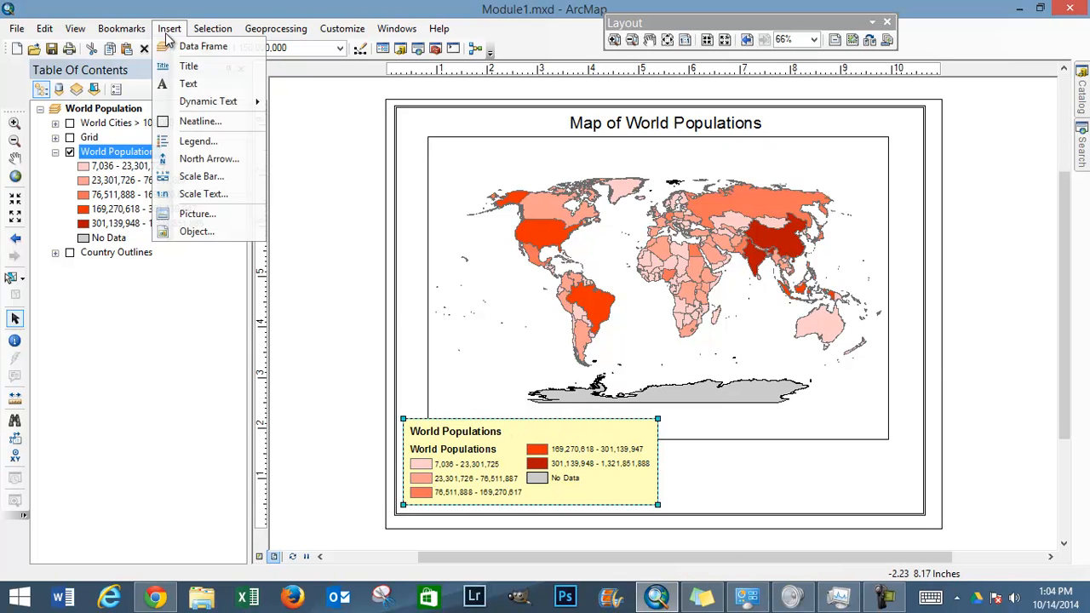
{"action": "left_click", "coordinate": [201, 159]}
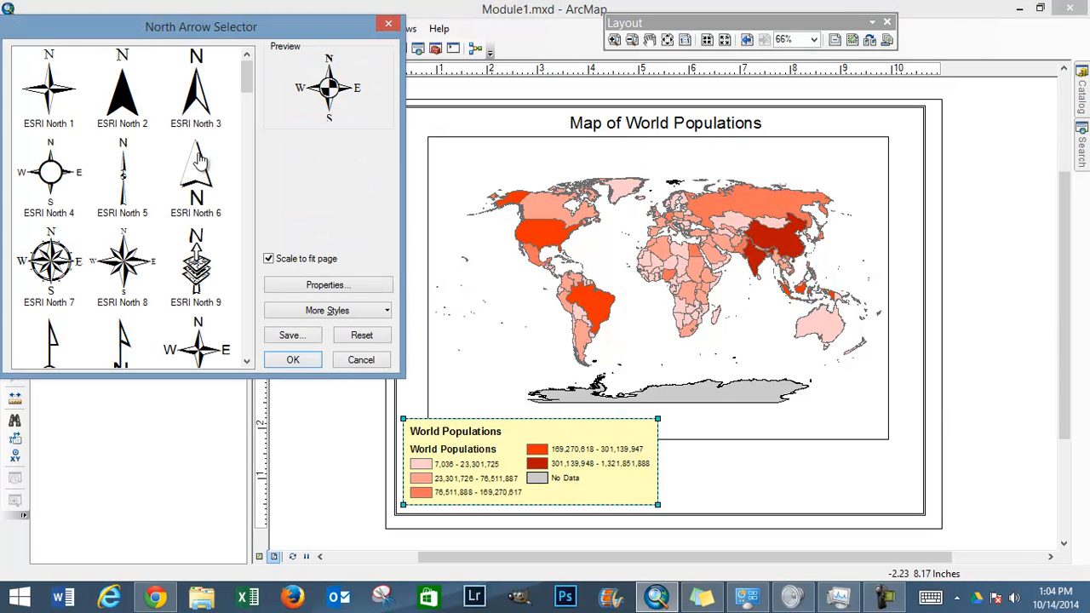
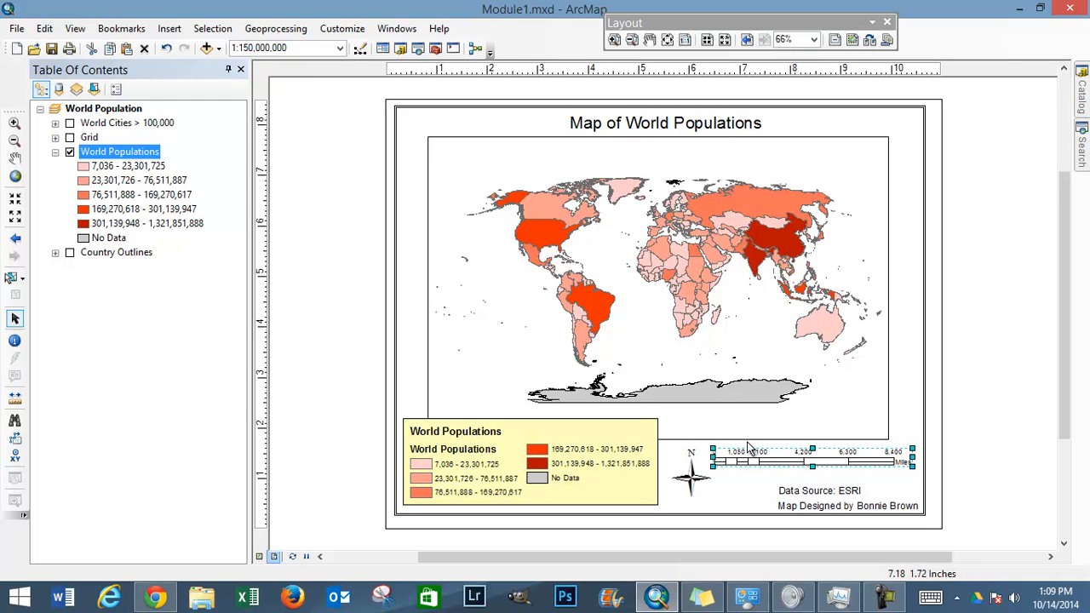
Step: Set the hollow scale bar to adjust width when resizing, with a division value of 1000 and Kilometers as division units
{"action": "double_click", "coordinate": [784, 460]}
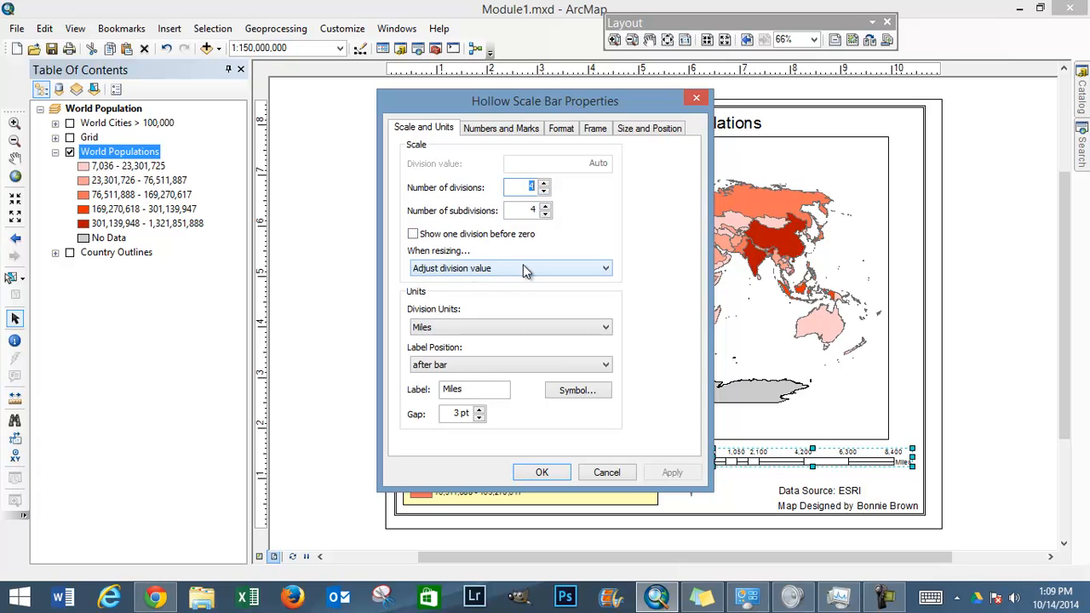
{"action": "left_click", "coordinate": [523, 269]}
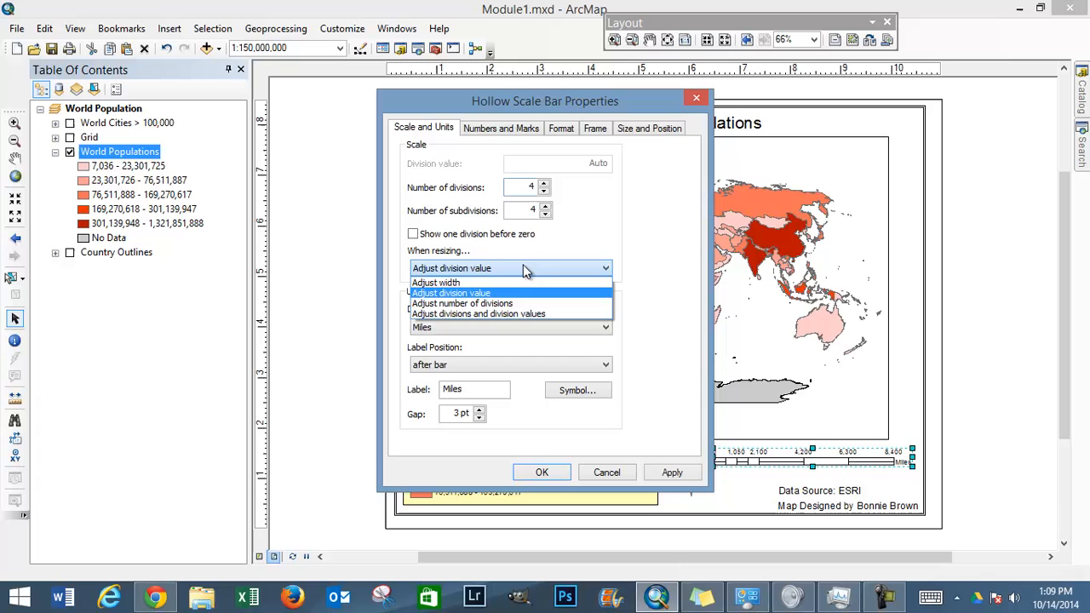
{"action": "left_click", "coordinate": [454, 284]}
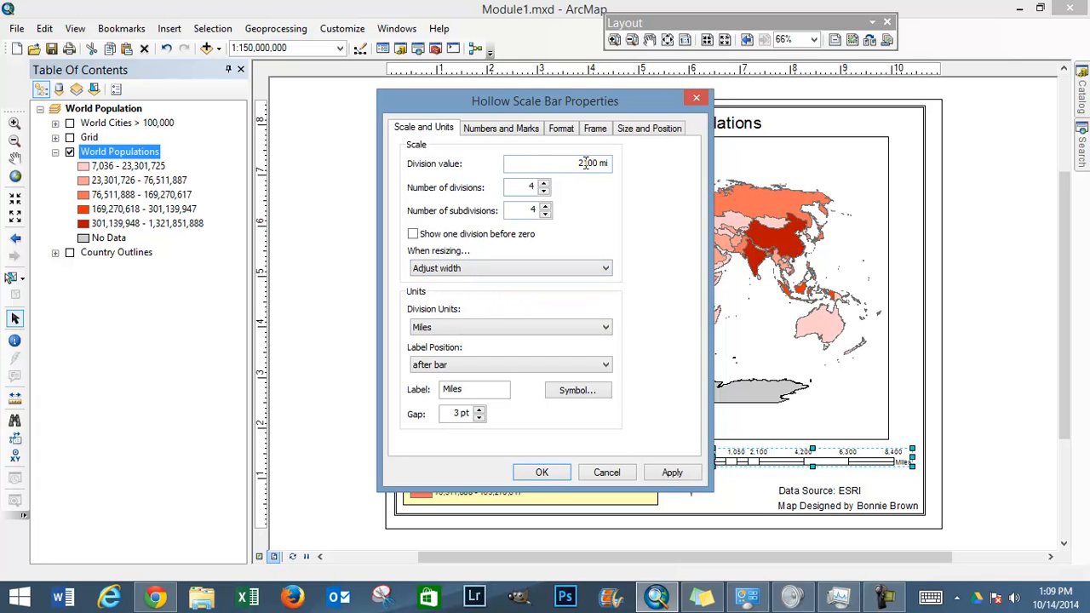
{"action": "left_click_drag", "start_coordinate": [577, 164], "coordinate": [617, 166]}
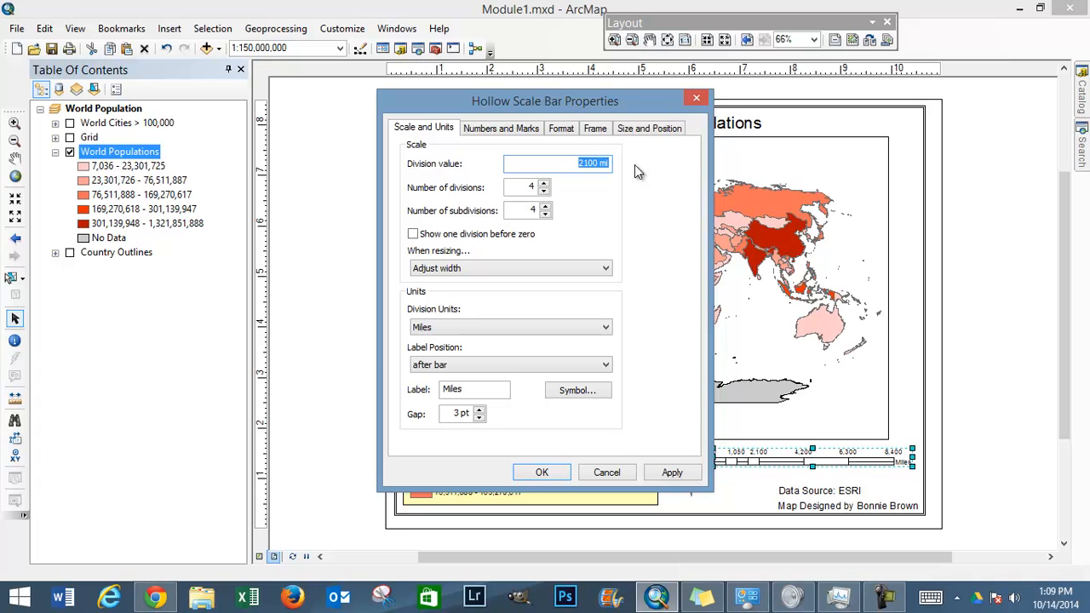
{"action": "type", "text": "1000"}
{"action": "left_click", "coordinate": [451, 330]}
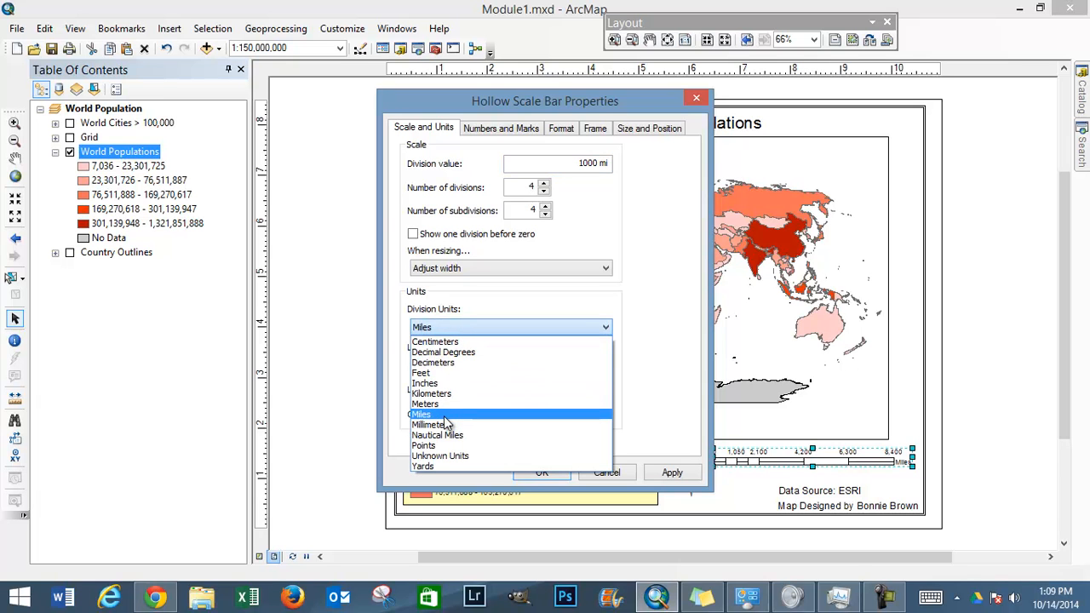
{"action": "left_click", "coordinate": [449, 394]}
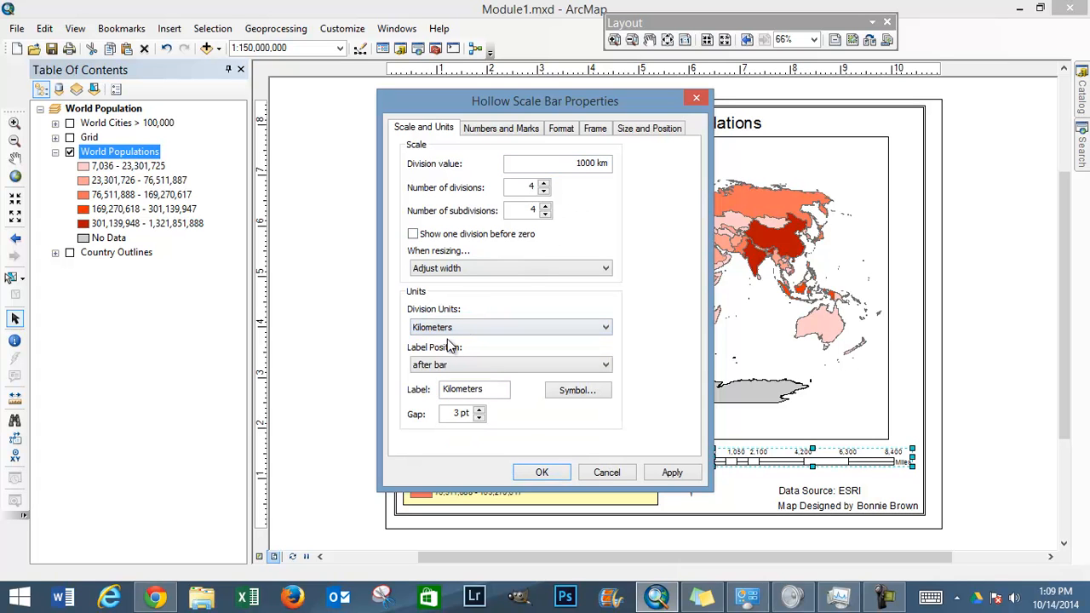
Step: Try the scale bar's Adjust number of divisions and Adjust division value resizing options, and return it to Adjust width
{"action": "left_click", "coordinate": [521, 270]}
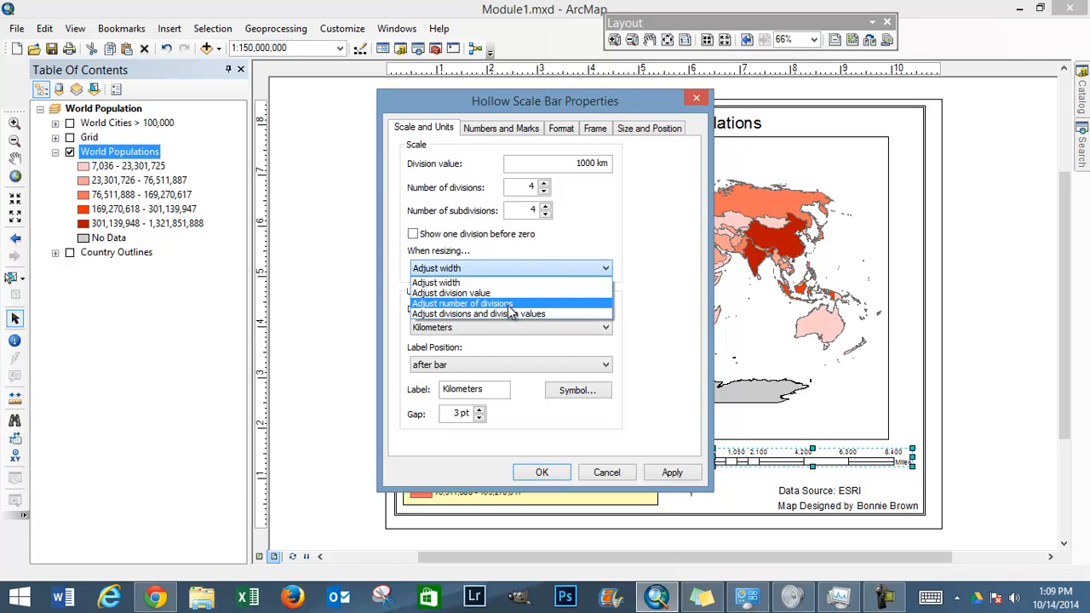
{"action": "left_click", "coordinate": [509, 306]}
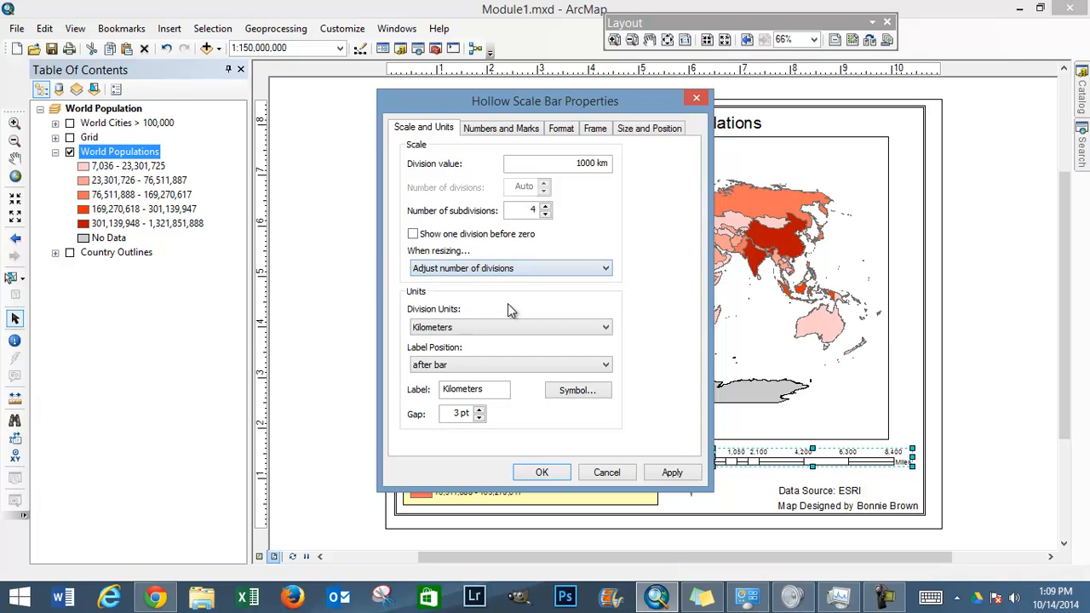
{"action": "left_click", "coordinate": [530, 268]}
{"action": "left_click", "coordinate": [511, 293]}
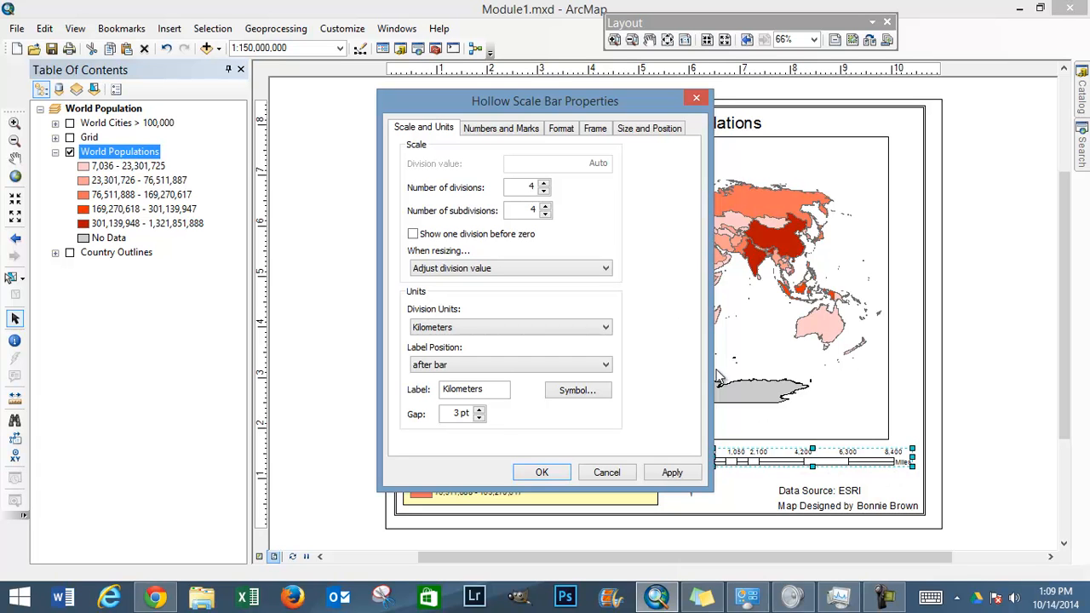
{"action": "left_click", "coordinate": [567, 269]}
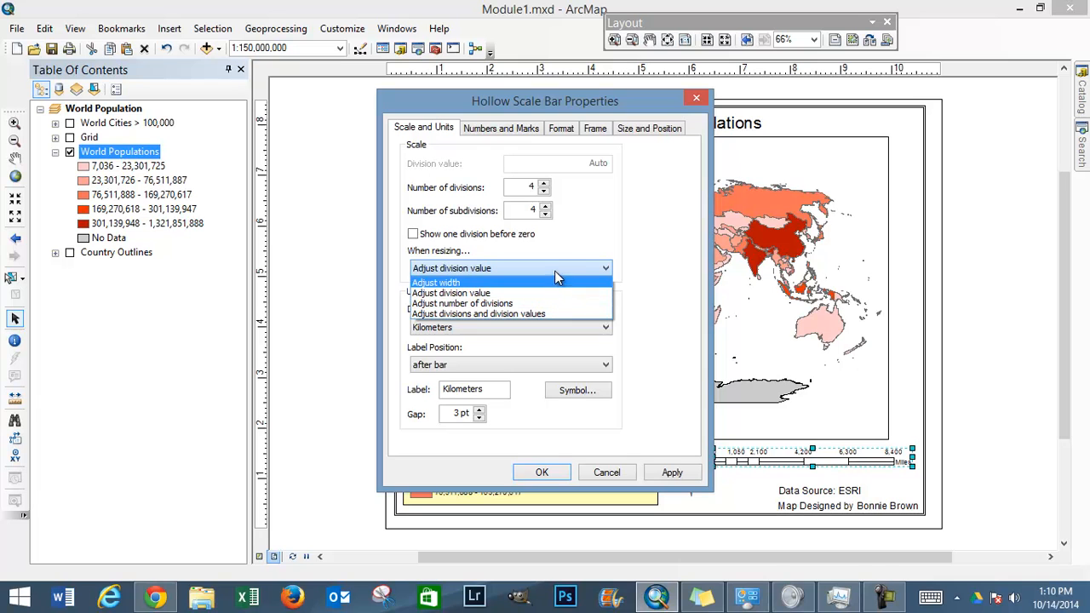
{"action": "left_click", "coordinate": [556, 282]}
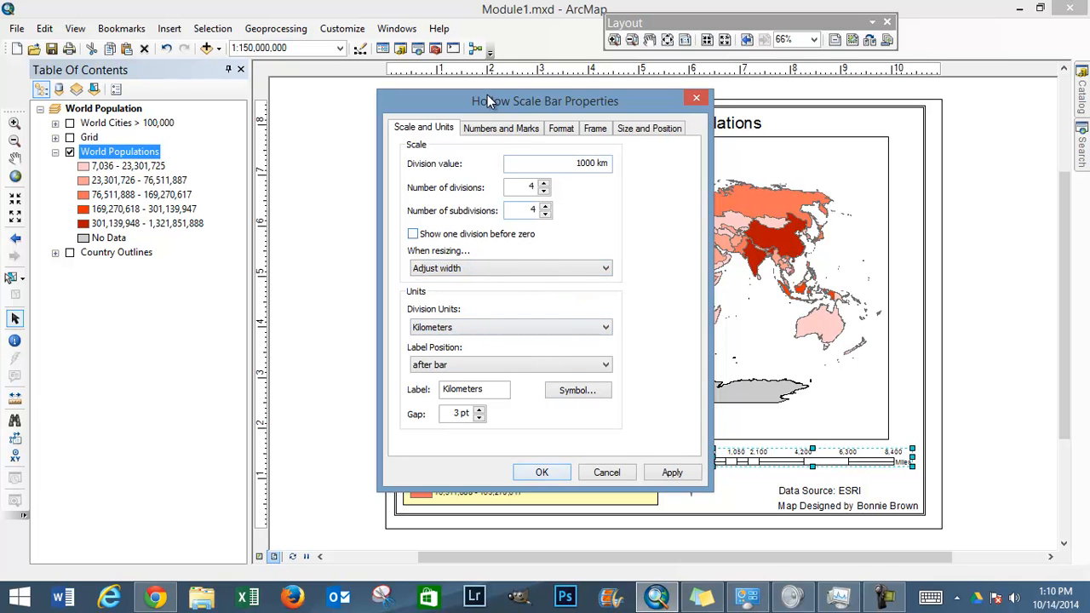
Step: Review the scale bar's numbers and marks and its format settings, and apply the changed scale and units
{"action": "left_click", "coordinate": [500, 129]}
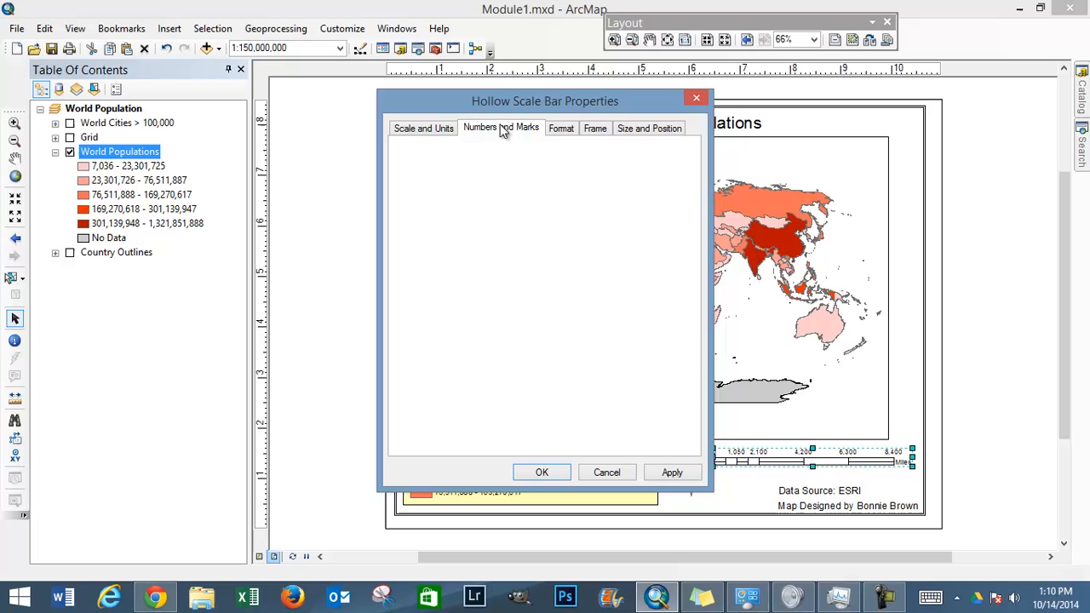
{"action": "left_click", "coordinate": [564, 128]}
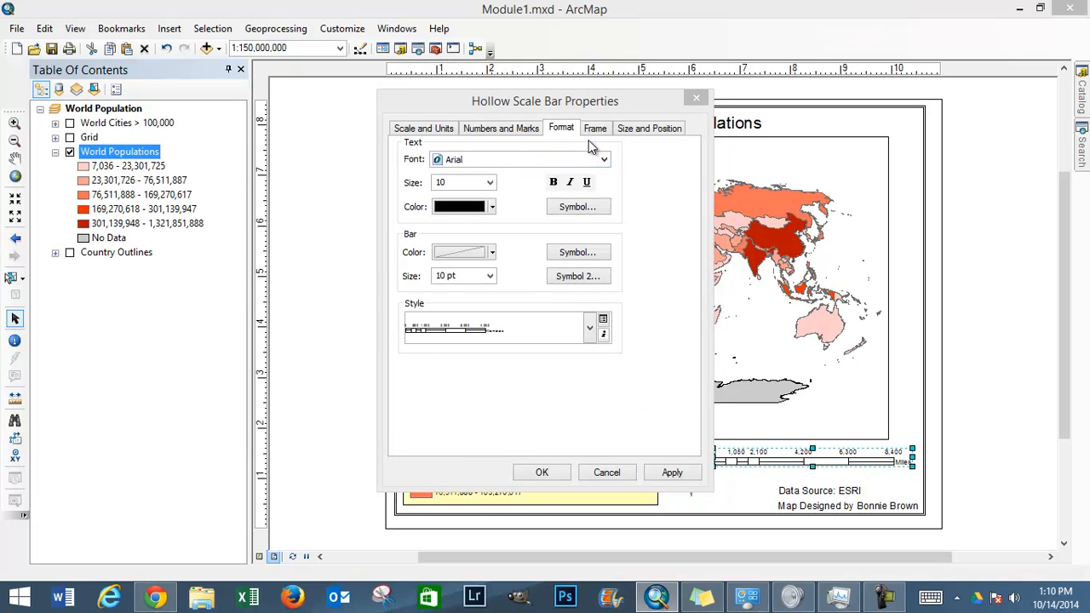
{"action": "left_click", "coordinate": [434, 127]}
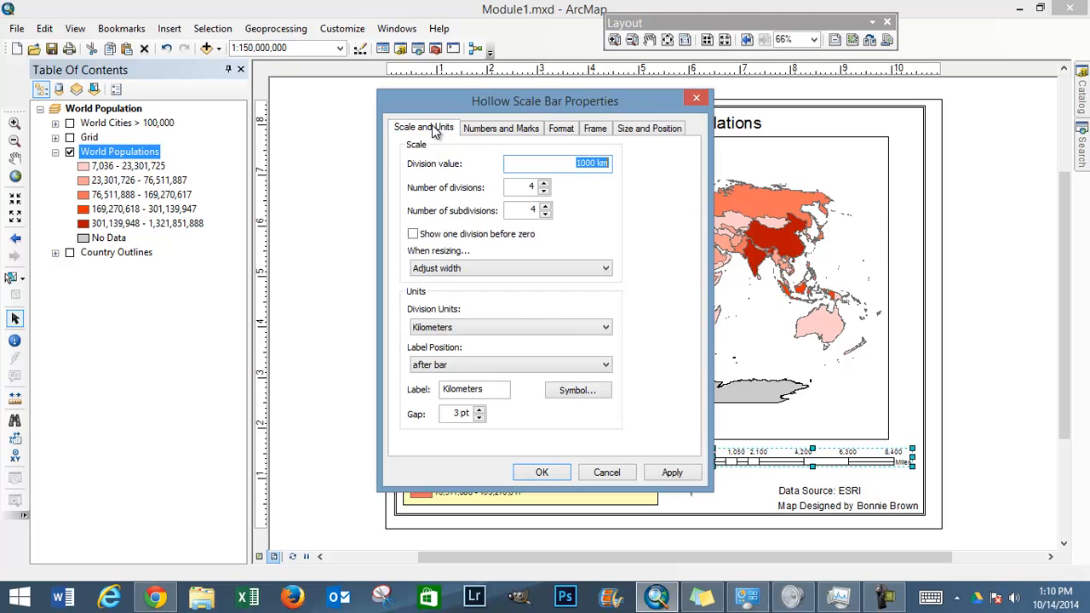
{"action": "left_click", "coordinate": [669, 474]}
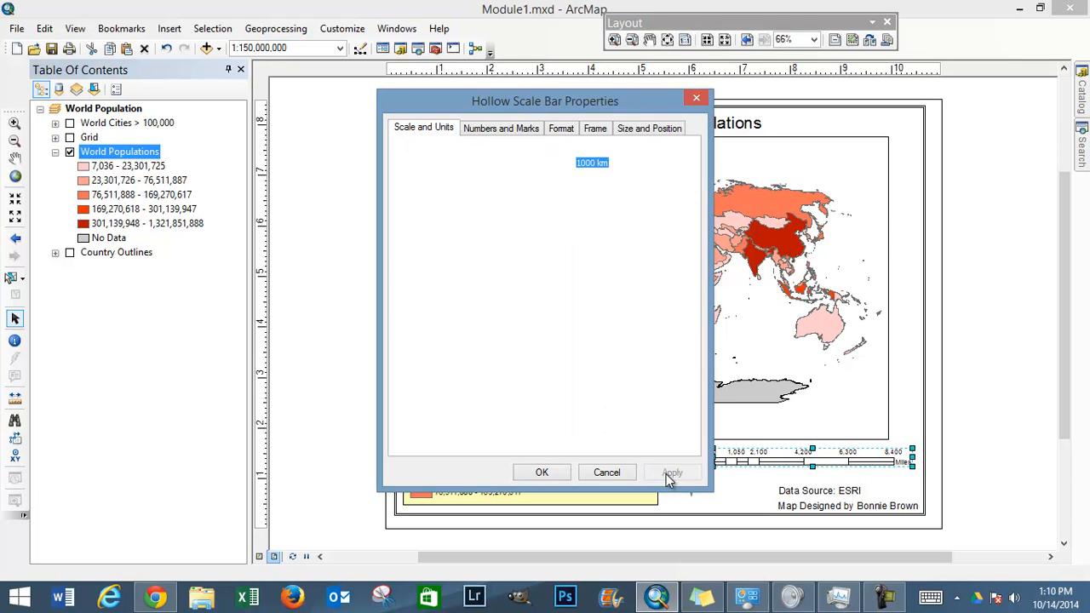
{"action": "left_click", "coordinate": [546, 473]}
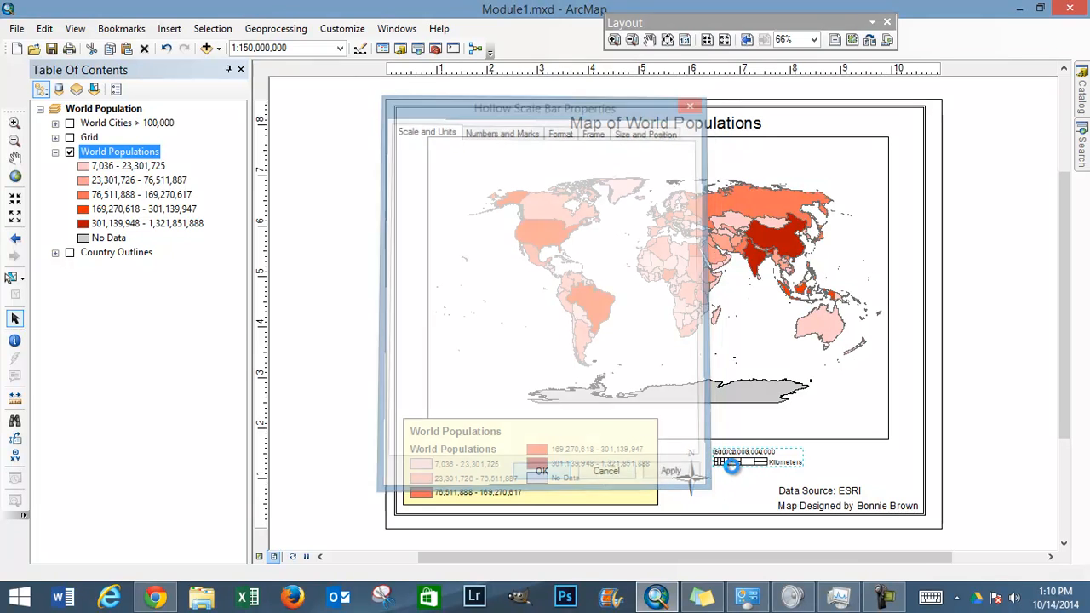
Step: Set the scale bar to a 5000 km division value with 2 divisions and 2 subdivisions, and reposition it inside the neatline beside the north arrow
{"action": "left_click_drag", "start_coordinate": [736, 461], "coordinate": [788, 467]}
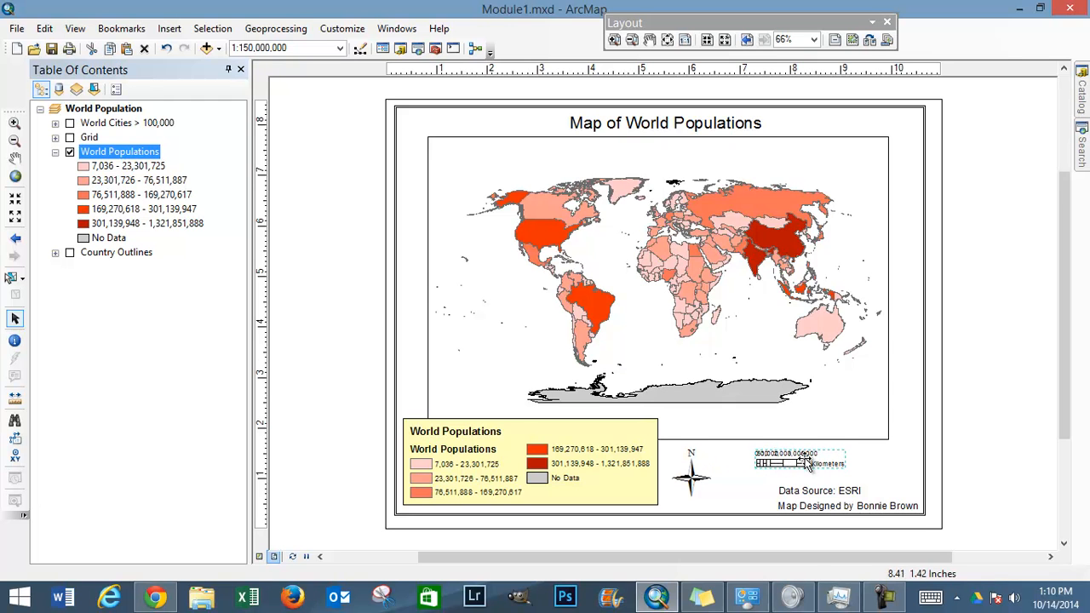
{"action": "double_click", "coordinate": [786, 461]}
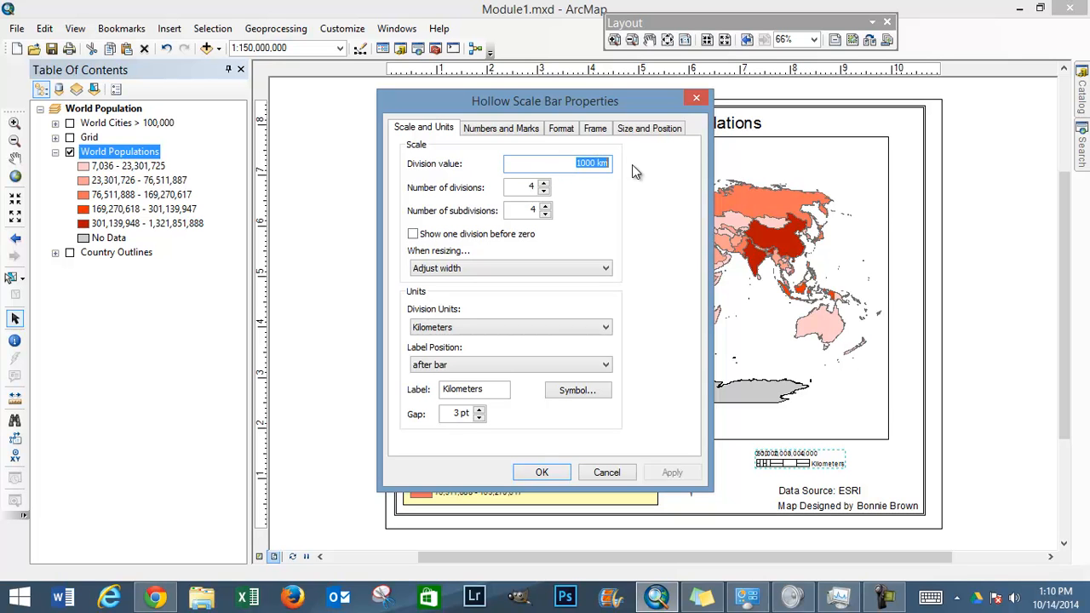
{"action": "type", "text": "5"}
{"action": "left_click", "coordinate": [543, 191]}
{"action": "left_click", "coordinate": [543, 191]}
{"action": "left_click", "coordinate": [546, 214]}
{"action": "left_click", "coordinate": [545, 213]}
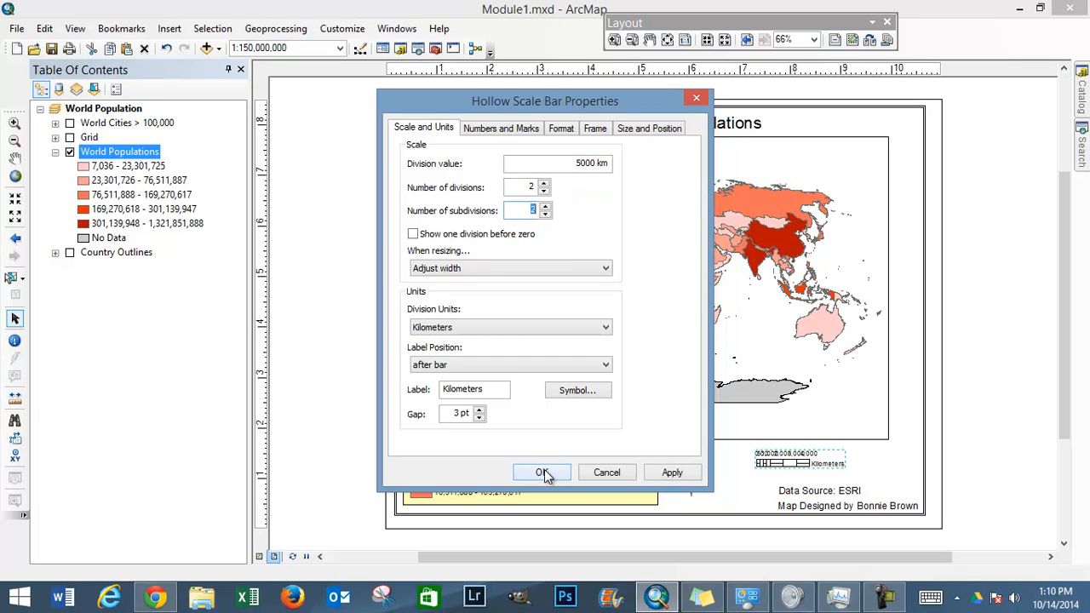
{"action": "left_click", "coordinate": [543, 473]}
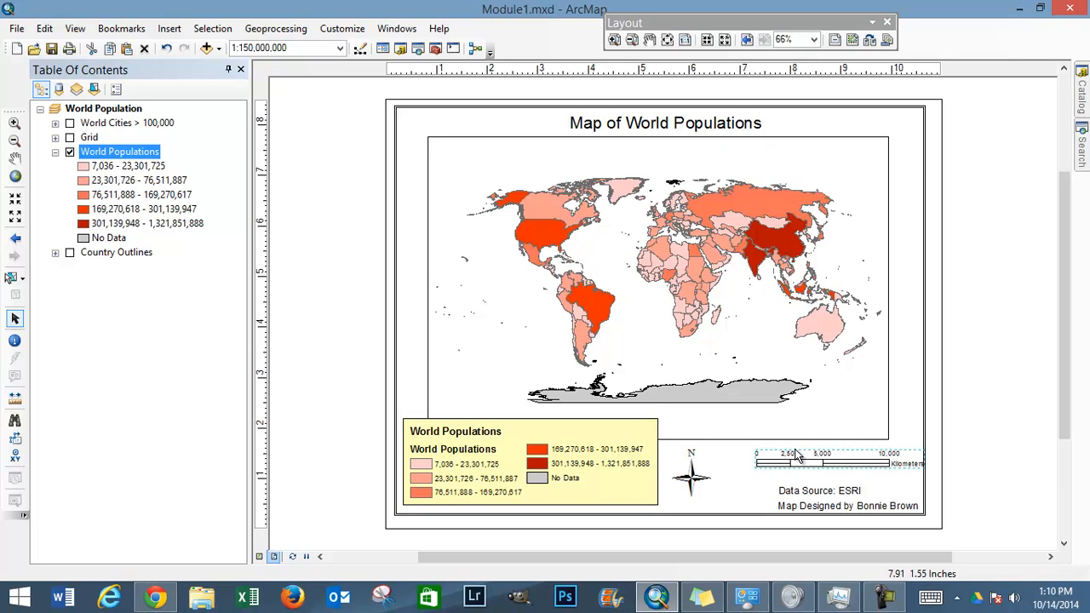
{"action": "left_click_drag", "start_coordinate": [826, 459], "coordinate": [802, 460]}
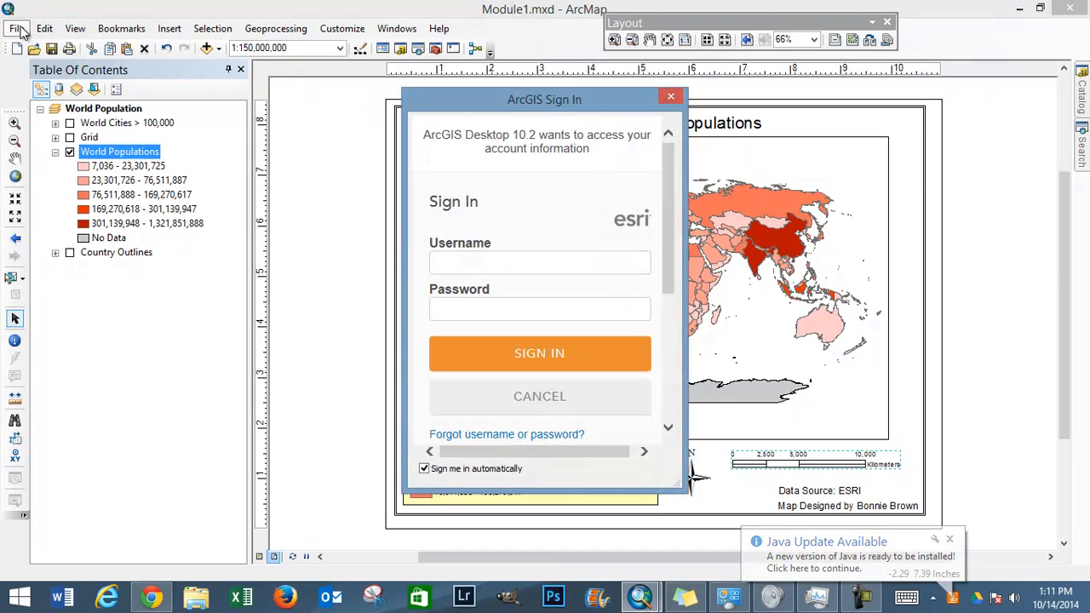
Step: Dismiss the ArcGIS sign-in window and review the file formats available for exporting the map, without exporting it
{"action": "left_click", "coordinate": [671, 99]}
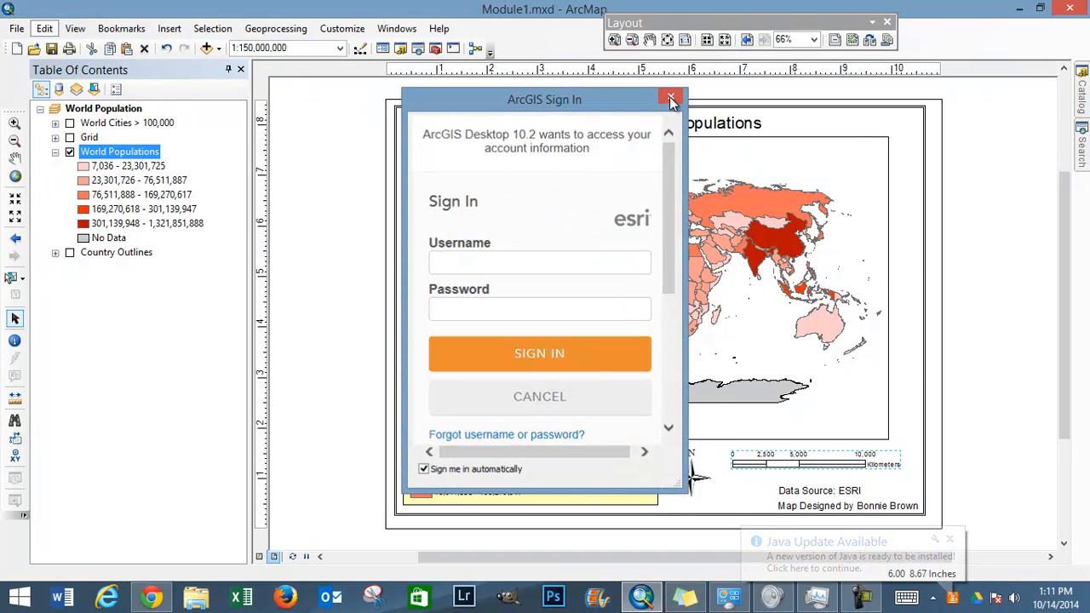
{"action": "left_click", "coordinate": [671, 99]}
{"action": "left_click", "coordinate": [16, 28]}
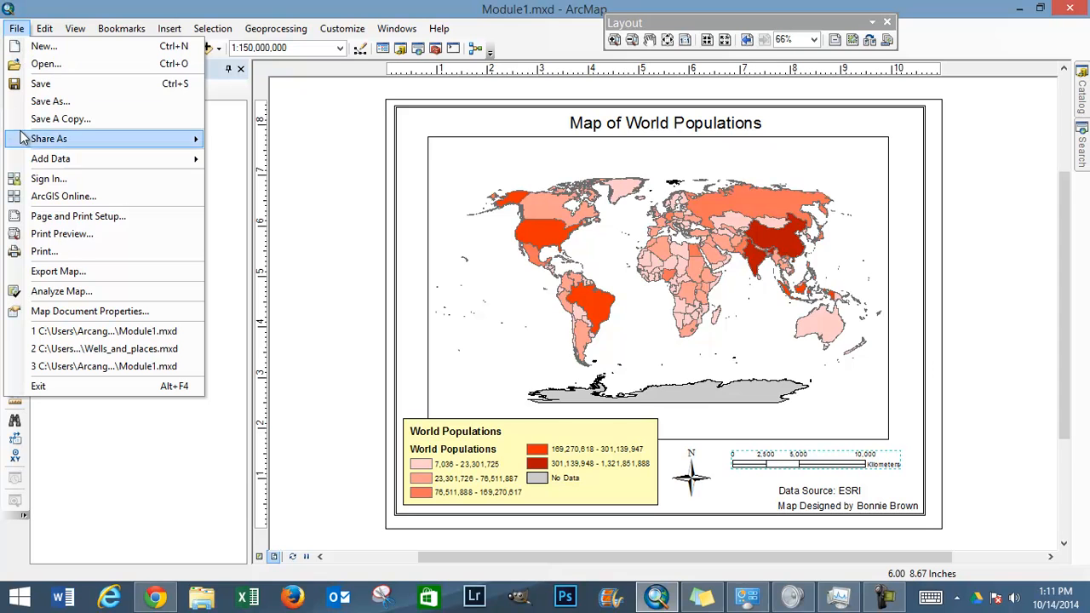
{"action": "left_click", "coordinate": [38, 274]}
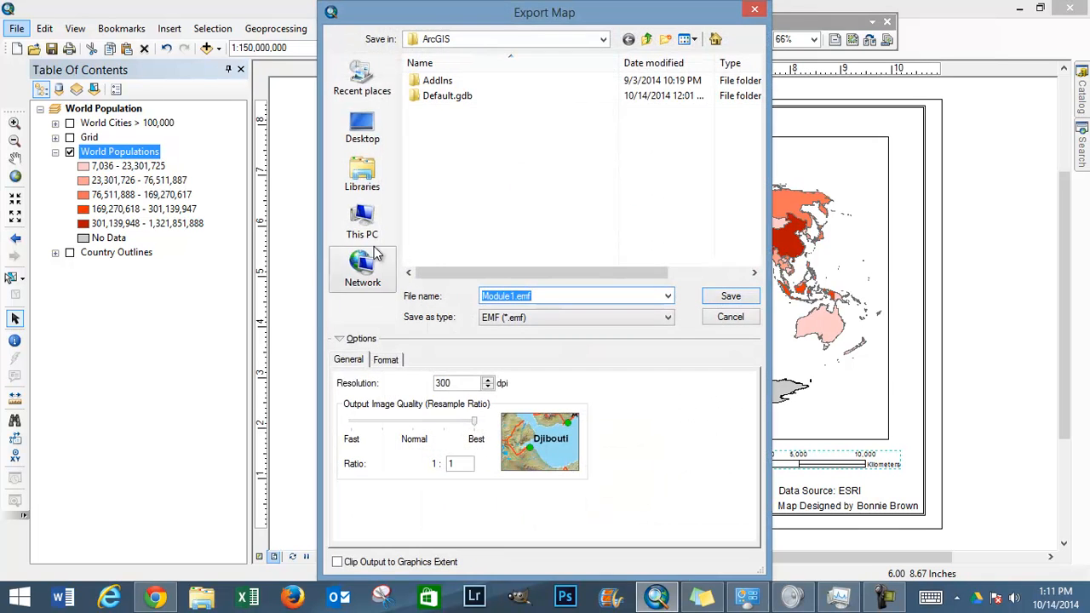
{"action": "left_click", "coordinate": [669, 317]}
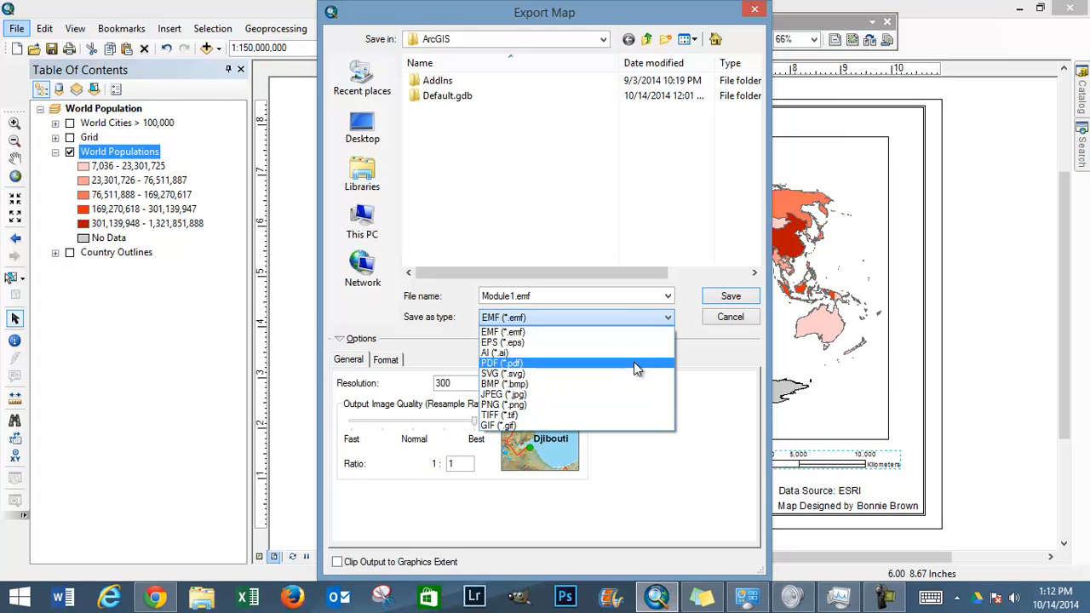
{"action": "left_click", "coordinate": [668, 318]}
{"action": "left_click", "coordinate": [668, 319]}
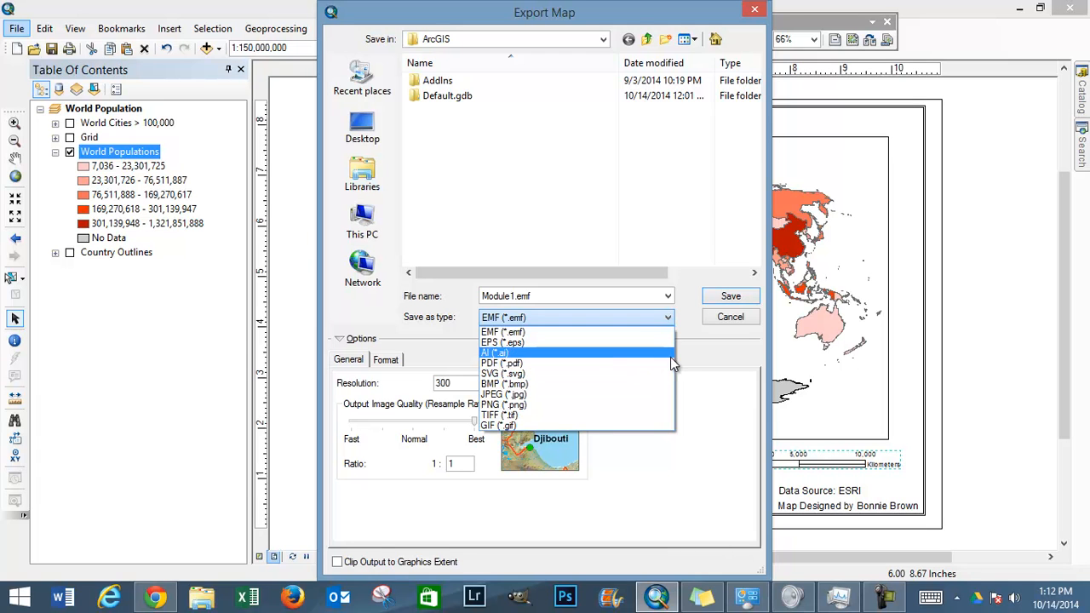
{"action": "left_click", "coordinate": [707, 383]}
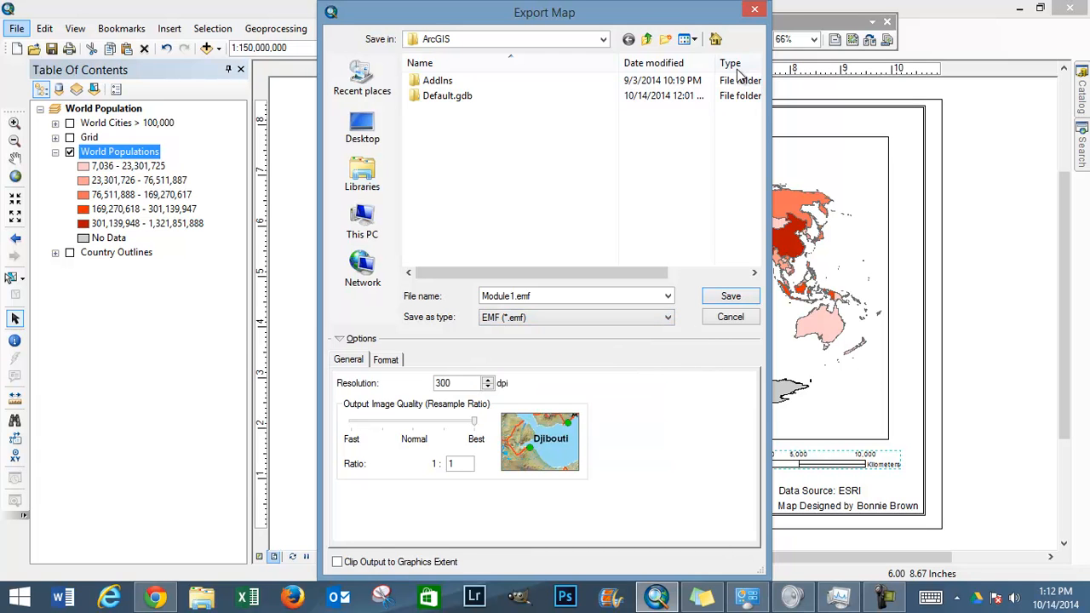
{"action": "left_click", "coordinate": [755, 9]}
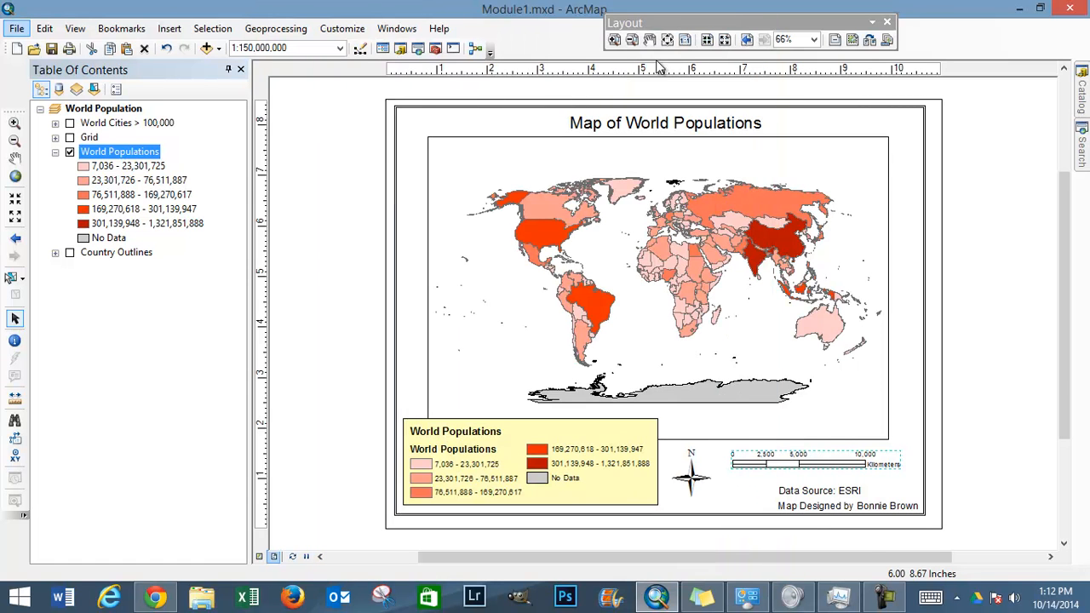